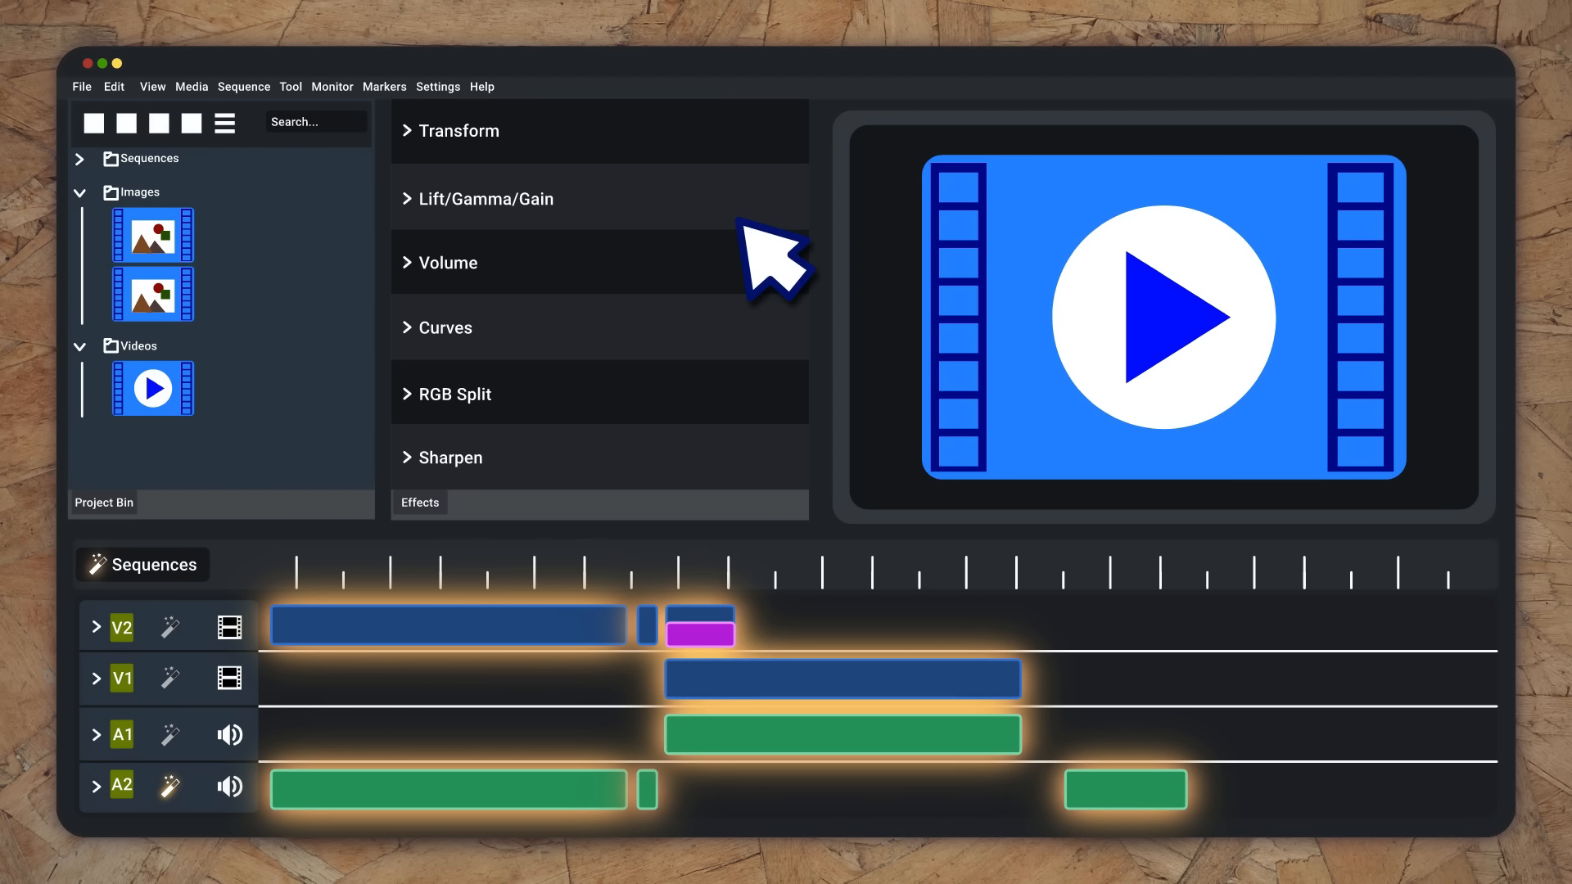
left_click_drag(488, 199, 170, 395)
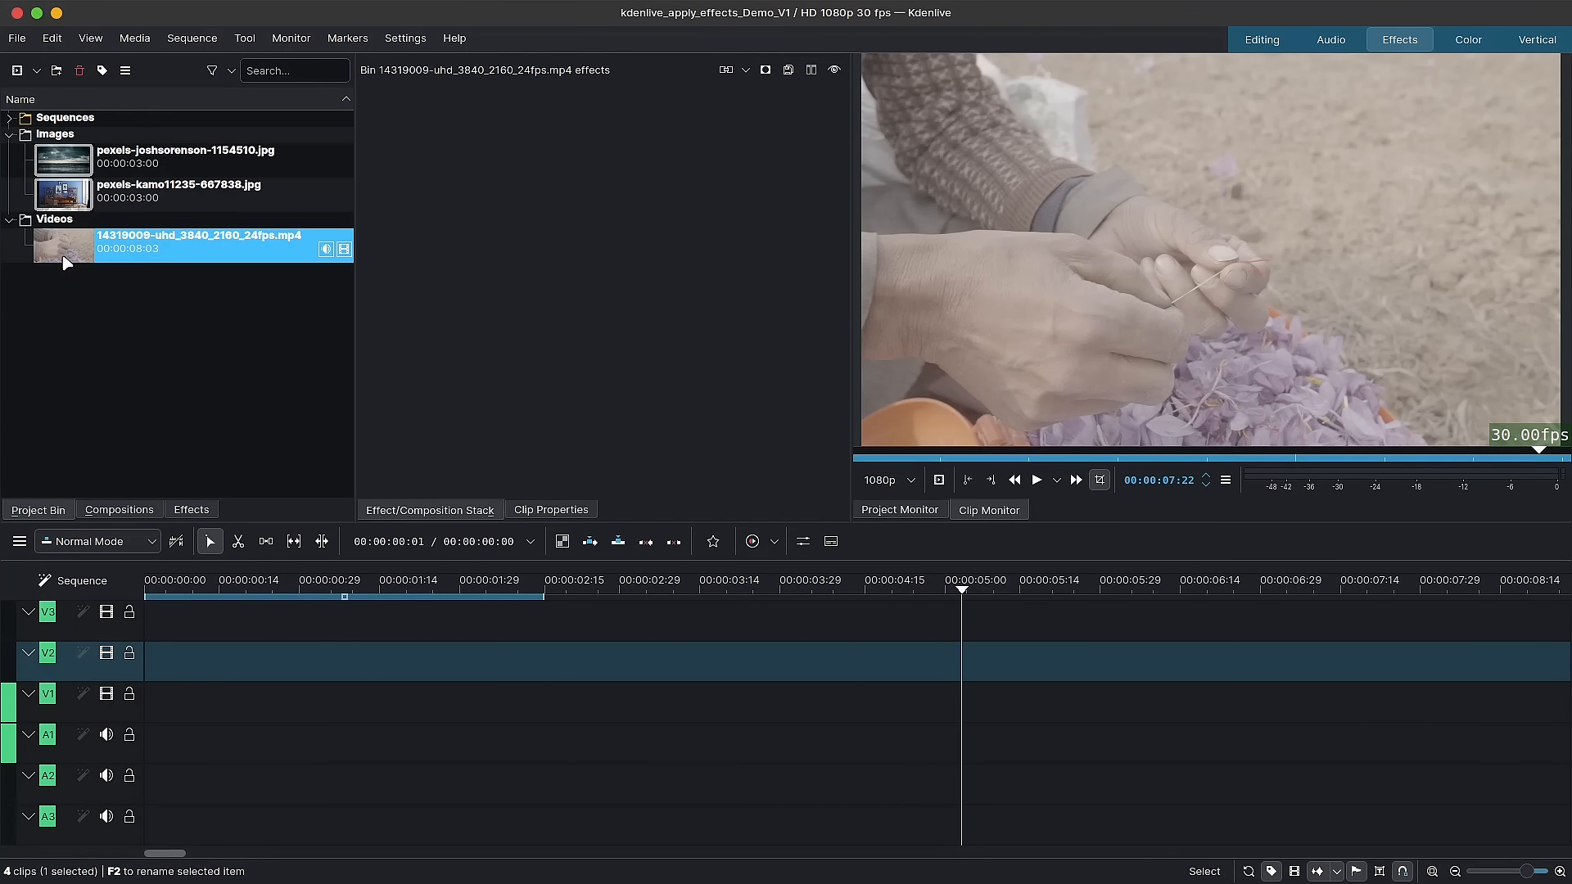
Place the bin video 14319009-uhd_3840_2160_24fps.mp4 at the start of track V2 and apply the Lift/gamma/gain effect to it
left_click_drag(59, 262, 147, 659)
left_click(327, 664)
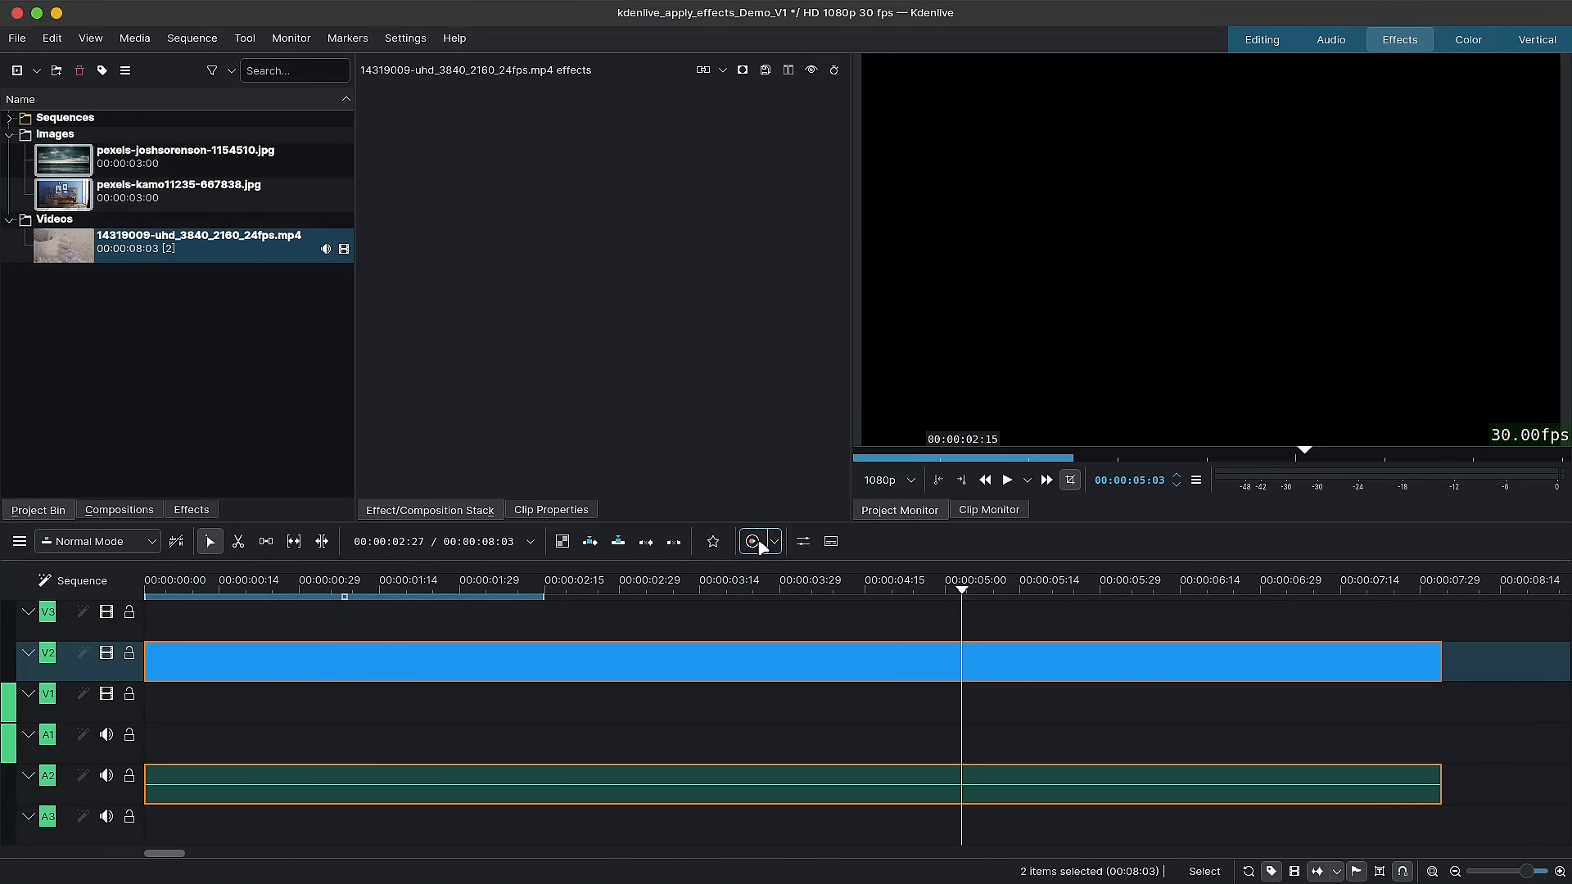
left_click(720, 589)
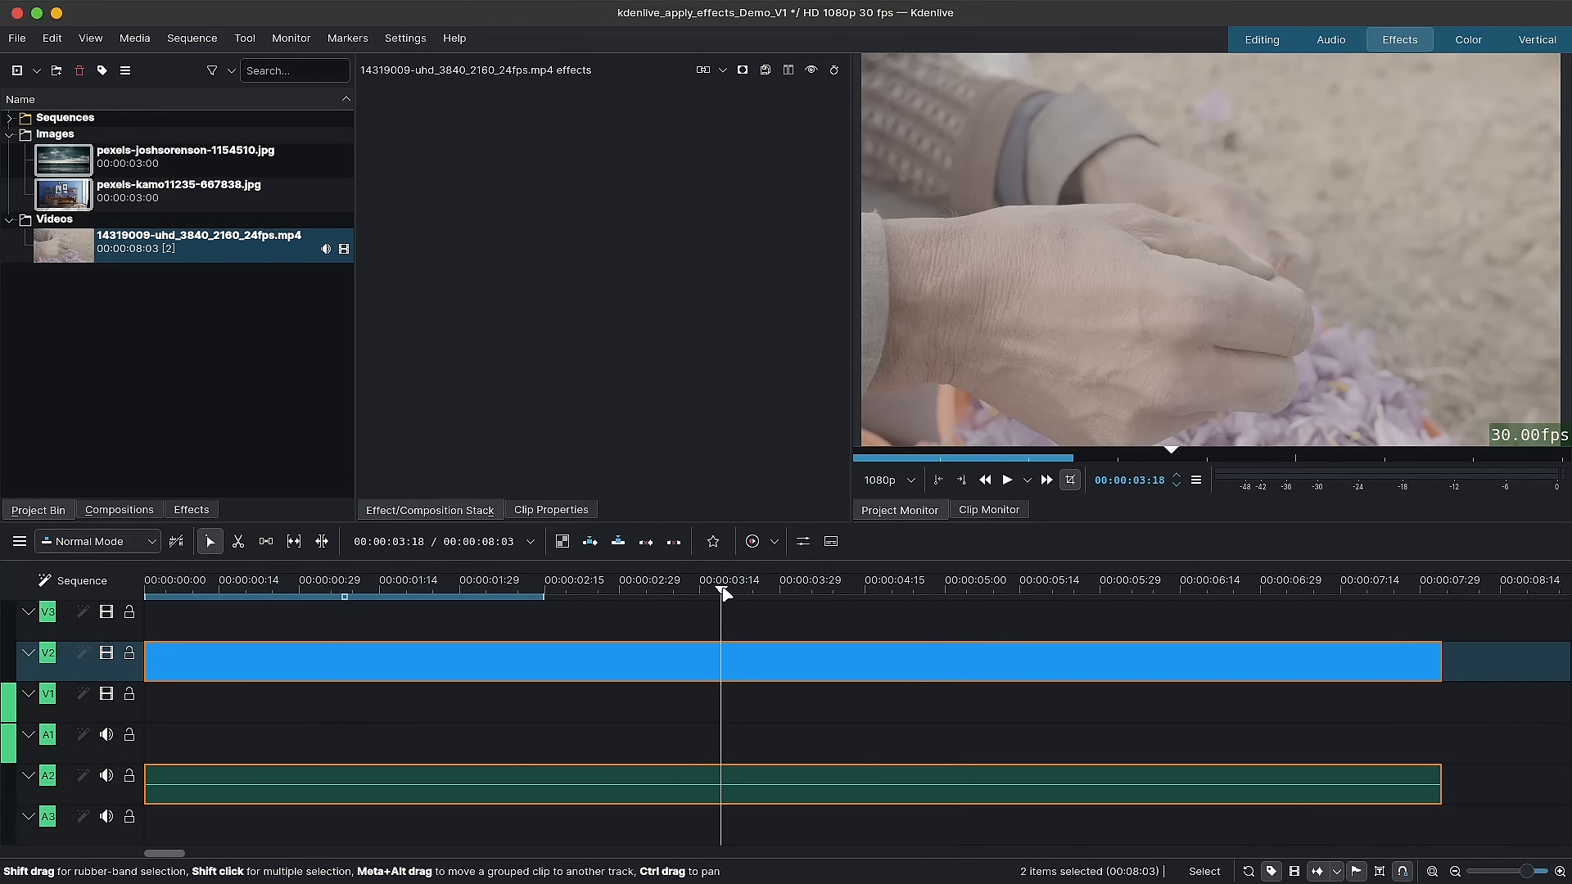
left_click(713, 541)
left_click_drag(741, 604, 599, 660)
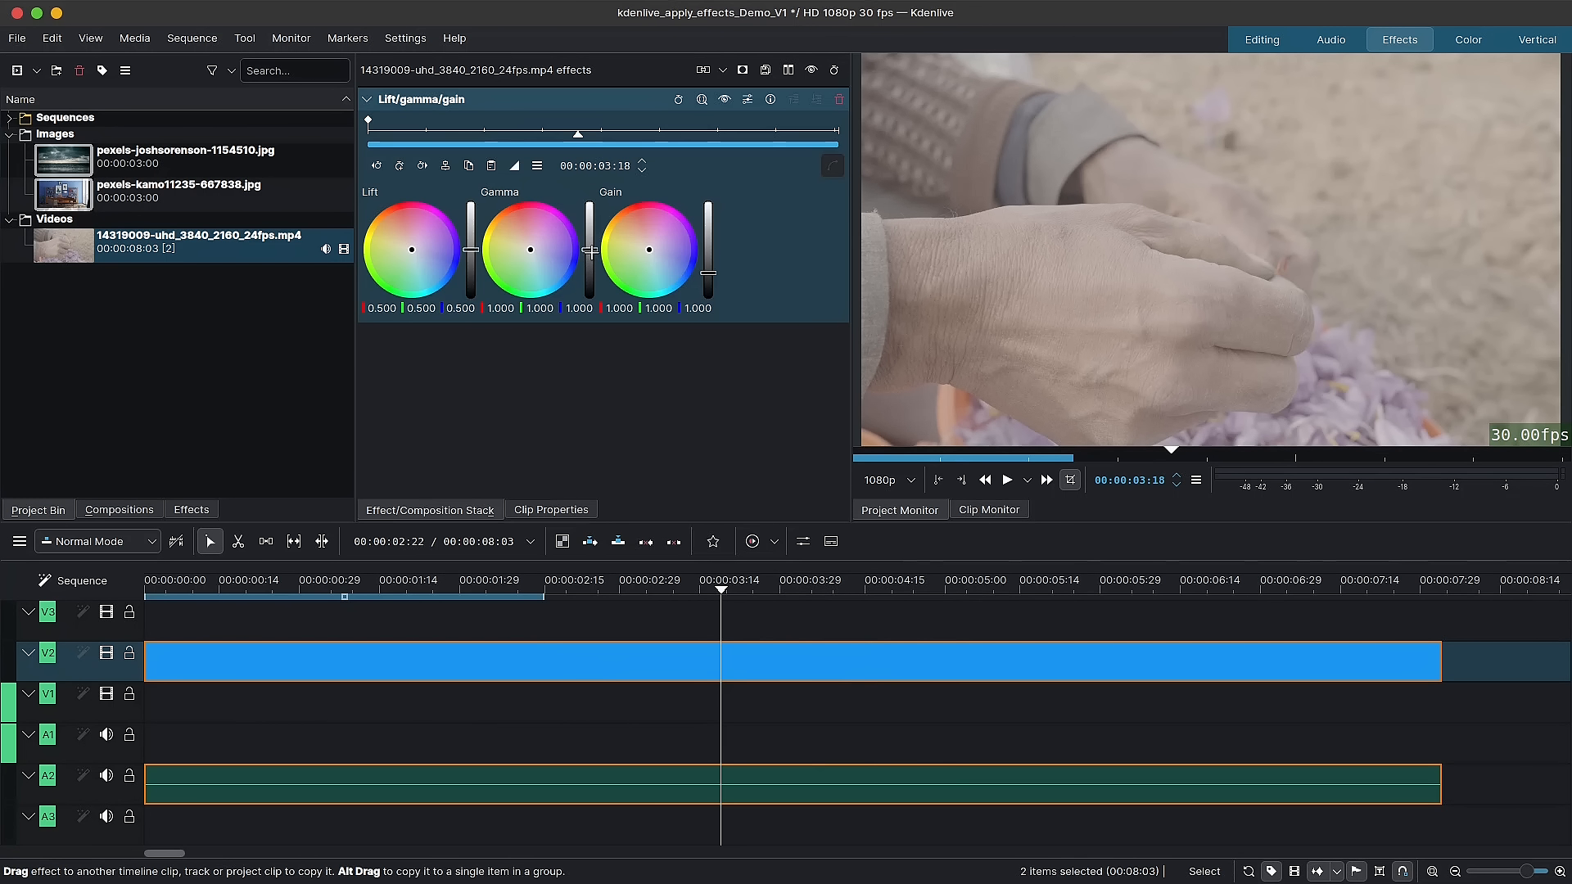
Set the clip's Lift to 0.415, Gamma to 0.525 and Gain to 1.288 on all color channels
left_click(589, 259)
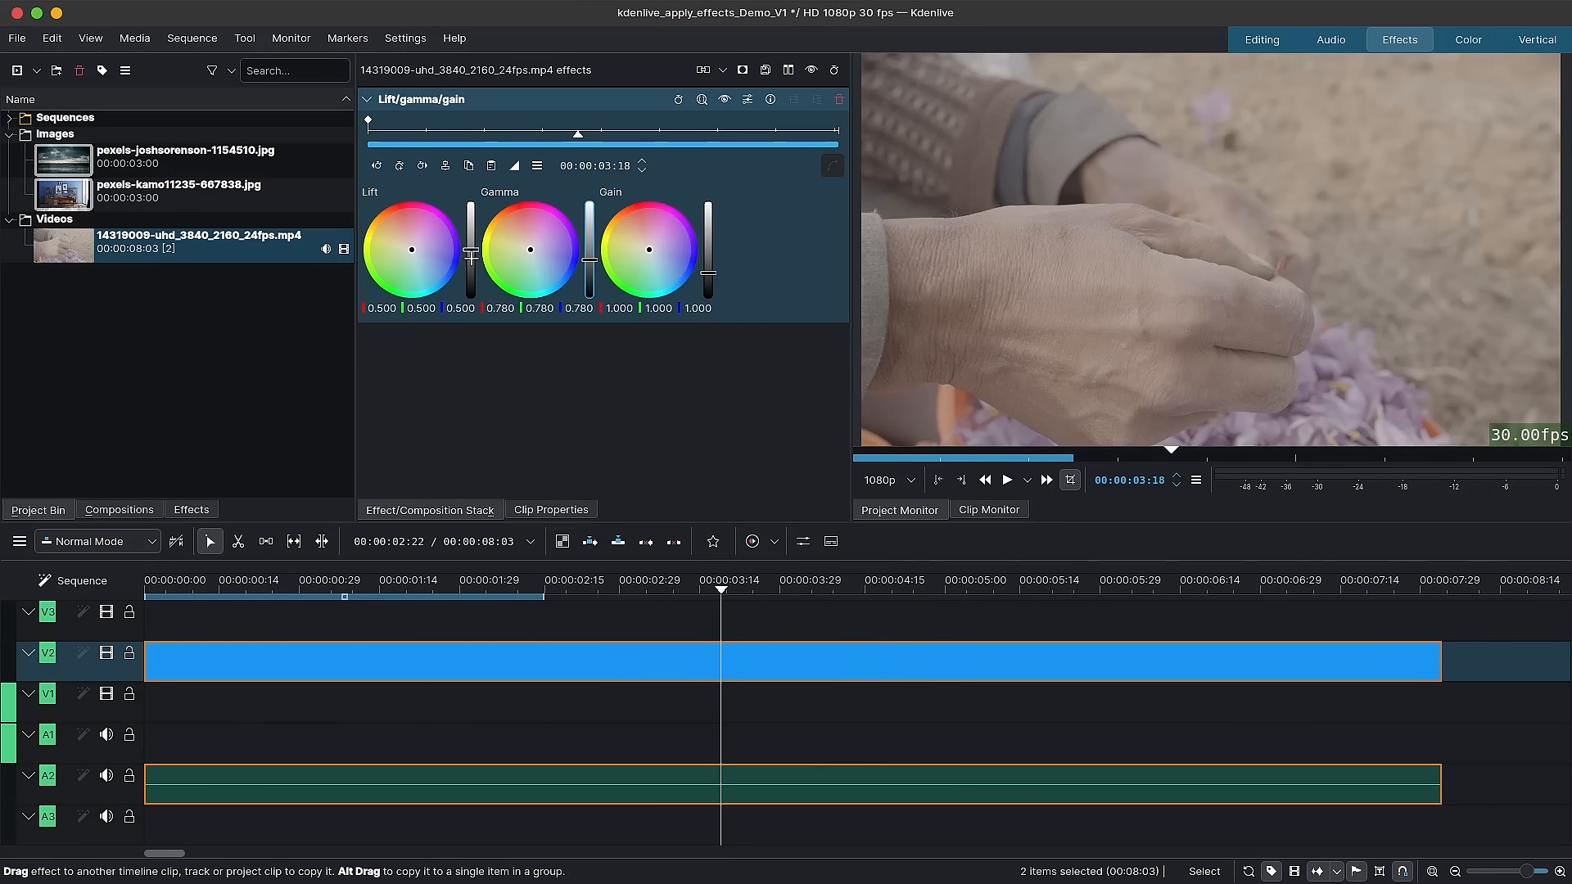
left_click(471, 256)
left_click_drag(708, 268, 708, 266)
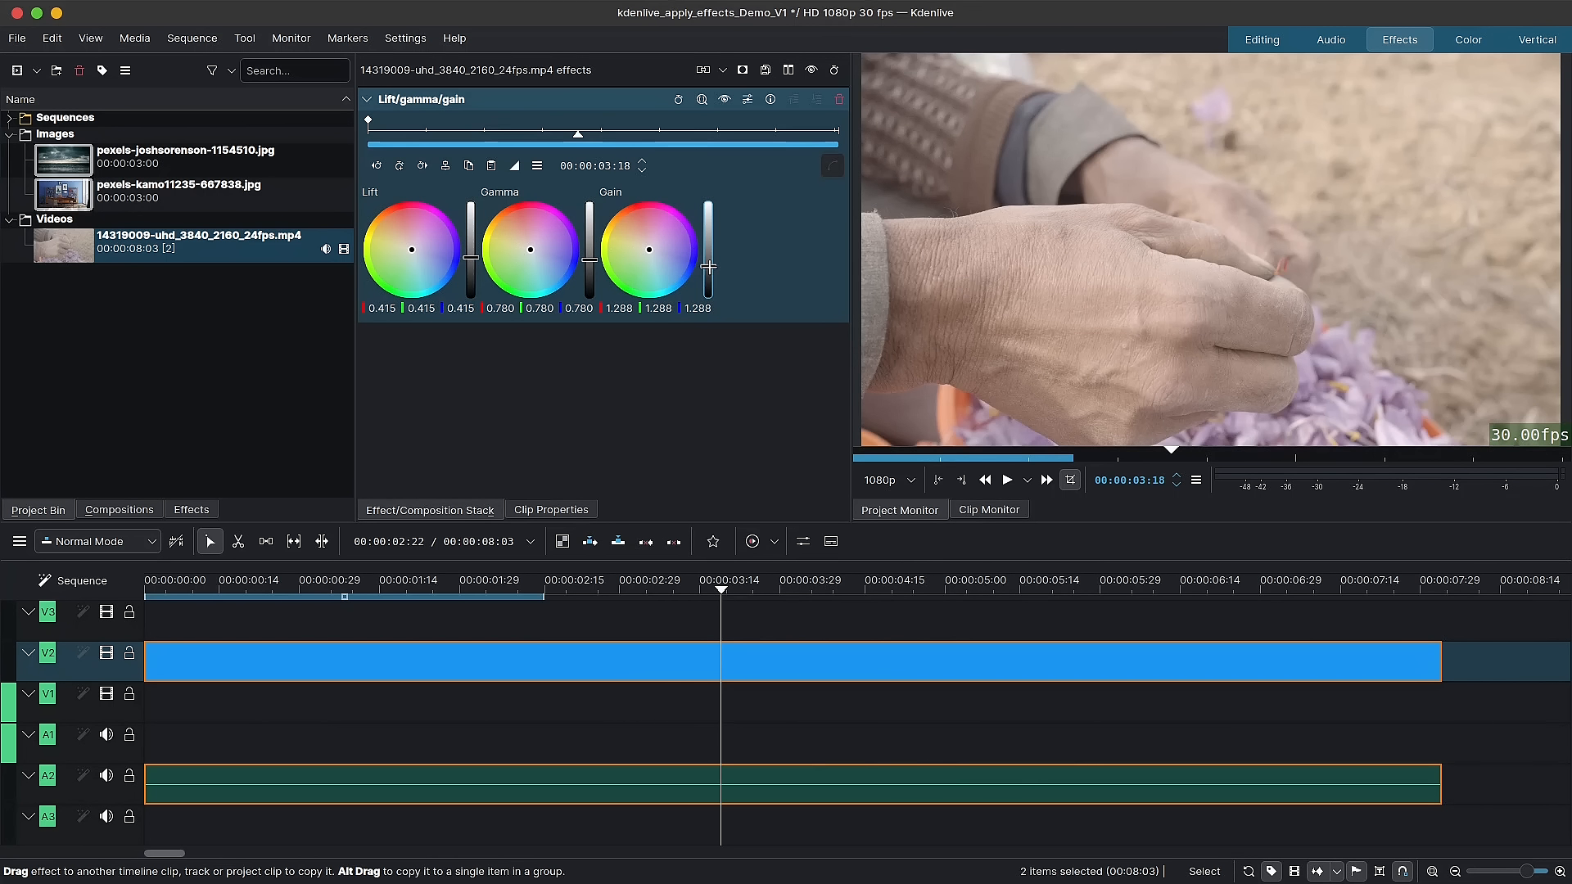
left_click(589, 264)
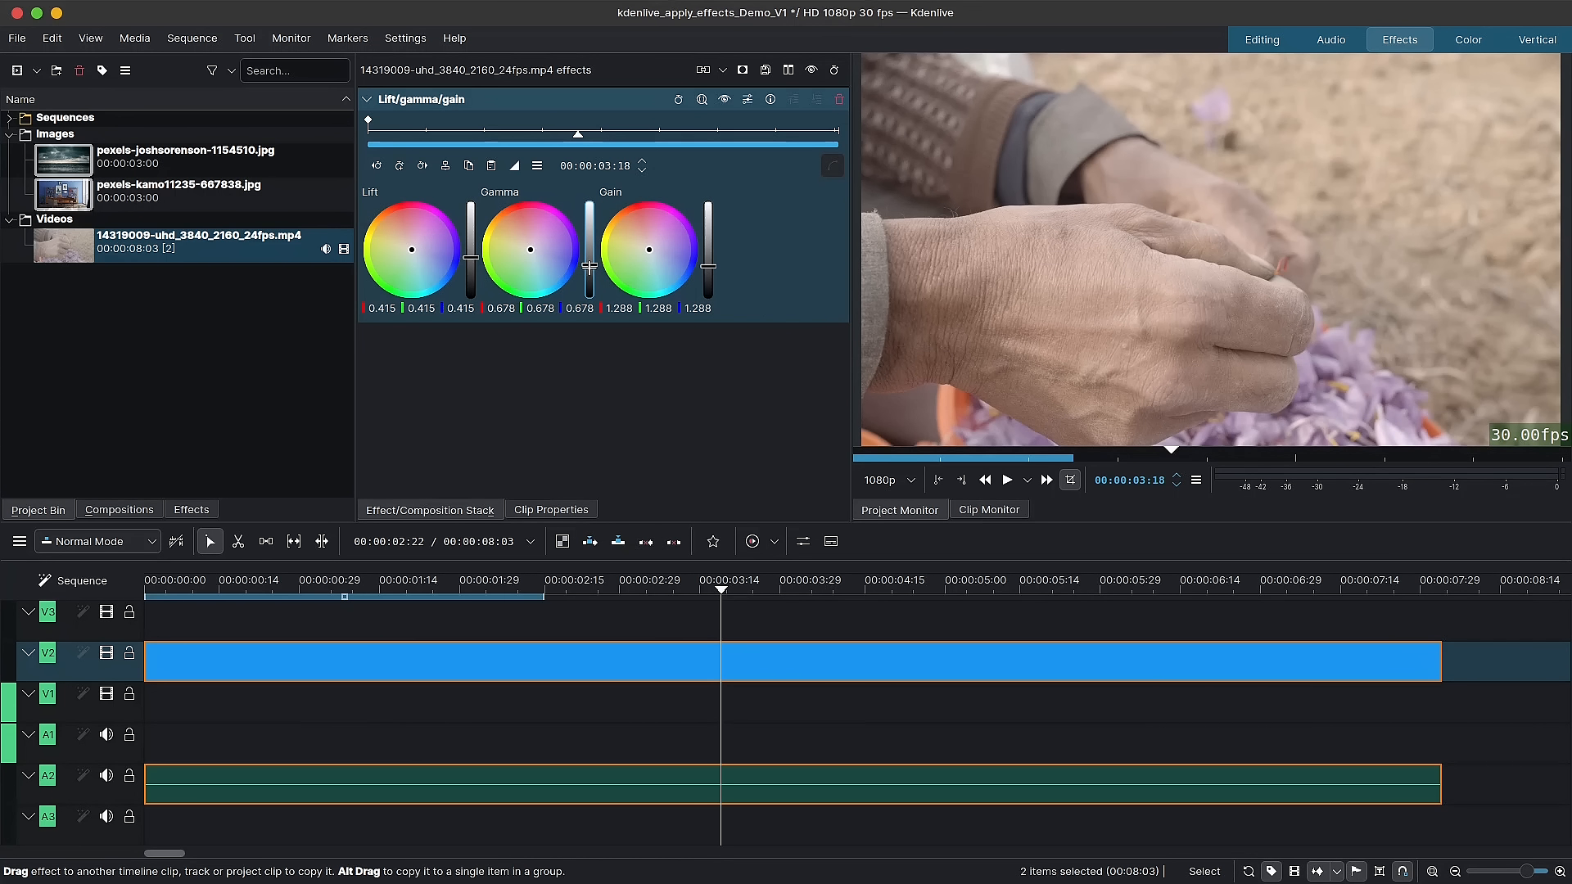
left_click_drag(589, 266, 590, 272)
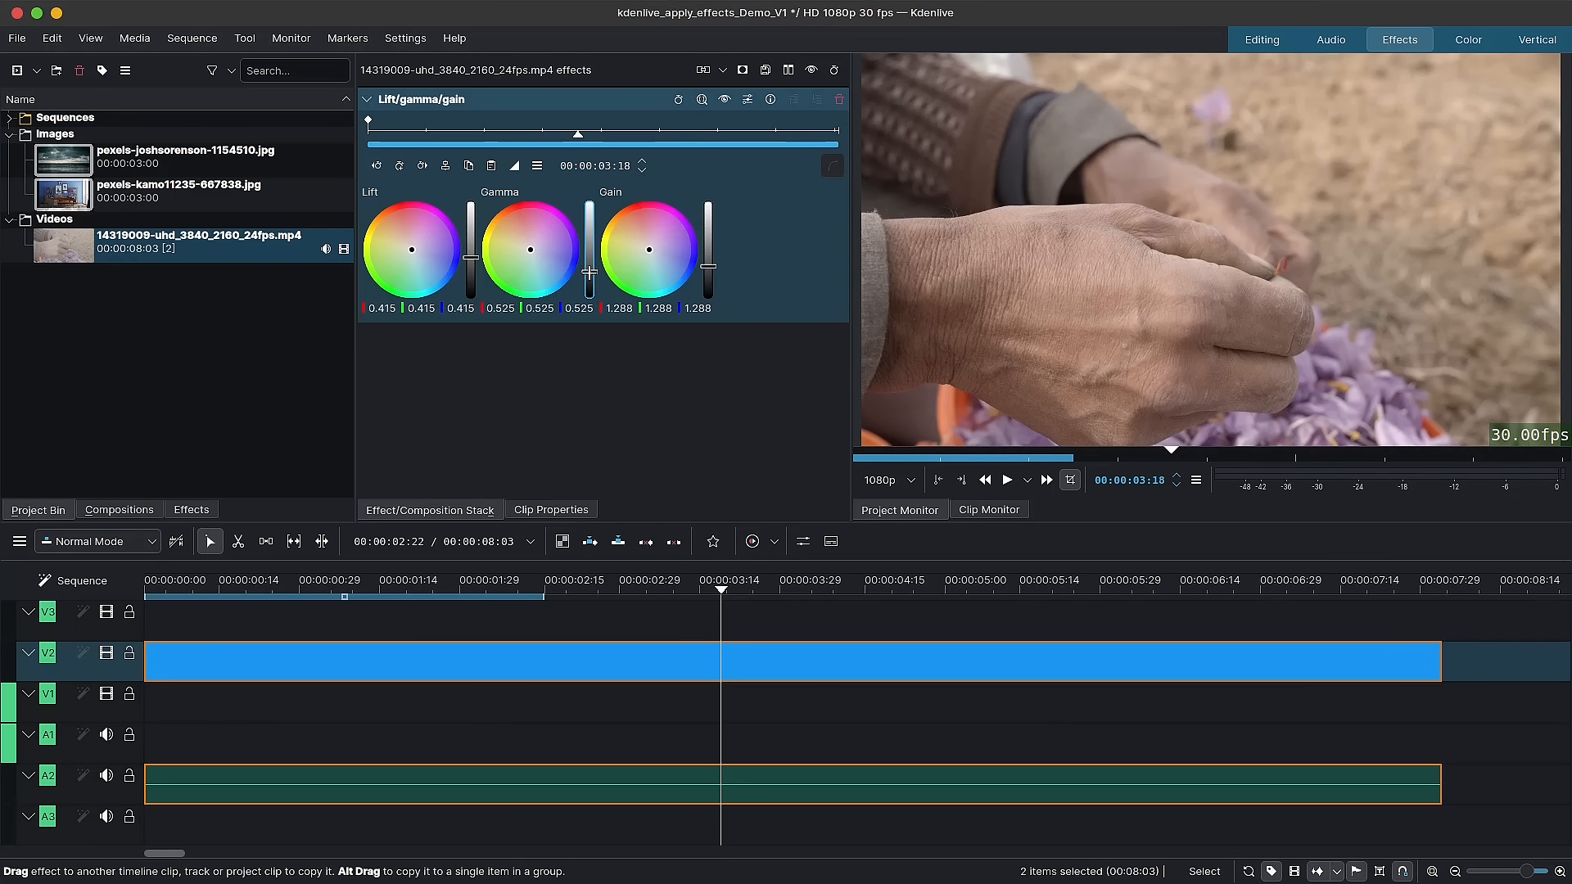
Cut the V2 clip at 00:00:03:05 and move its second part later by about 12 frames, leaving a gap
left_click(583, 580)
left_click_drag(584, 579, 652, 583)
key("shift+r")
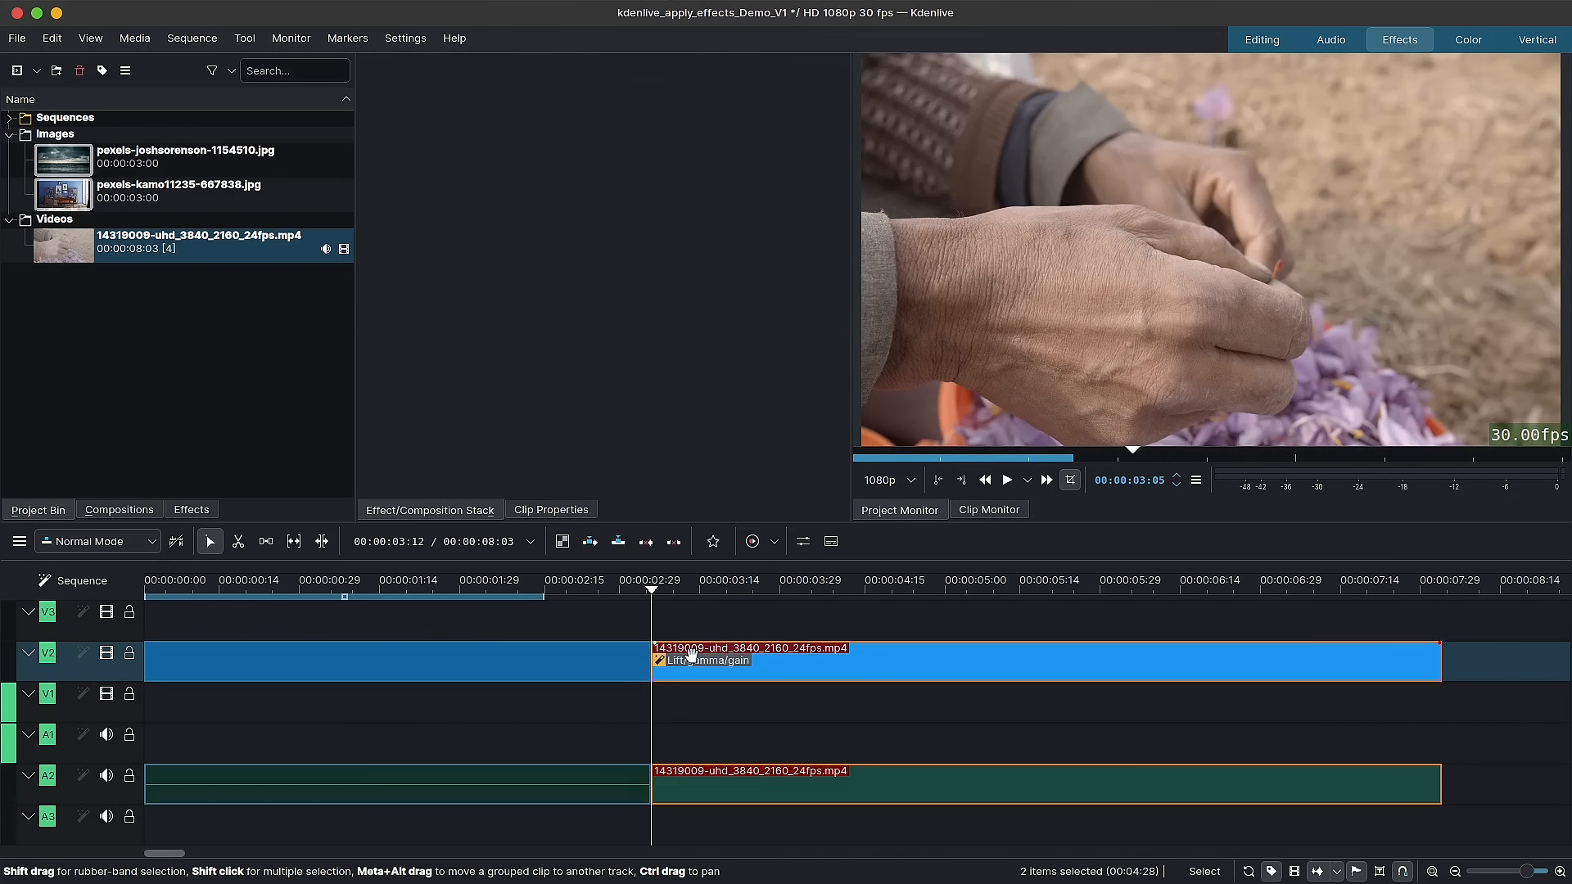
left_click_drag(733, 663, 797, 663)
Cut the second video segment at 00:00:04:17 and move the remainder later by about 20 frames
left_click(875, 583)
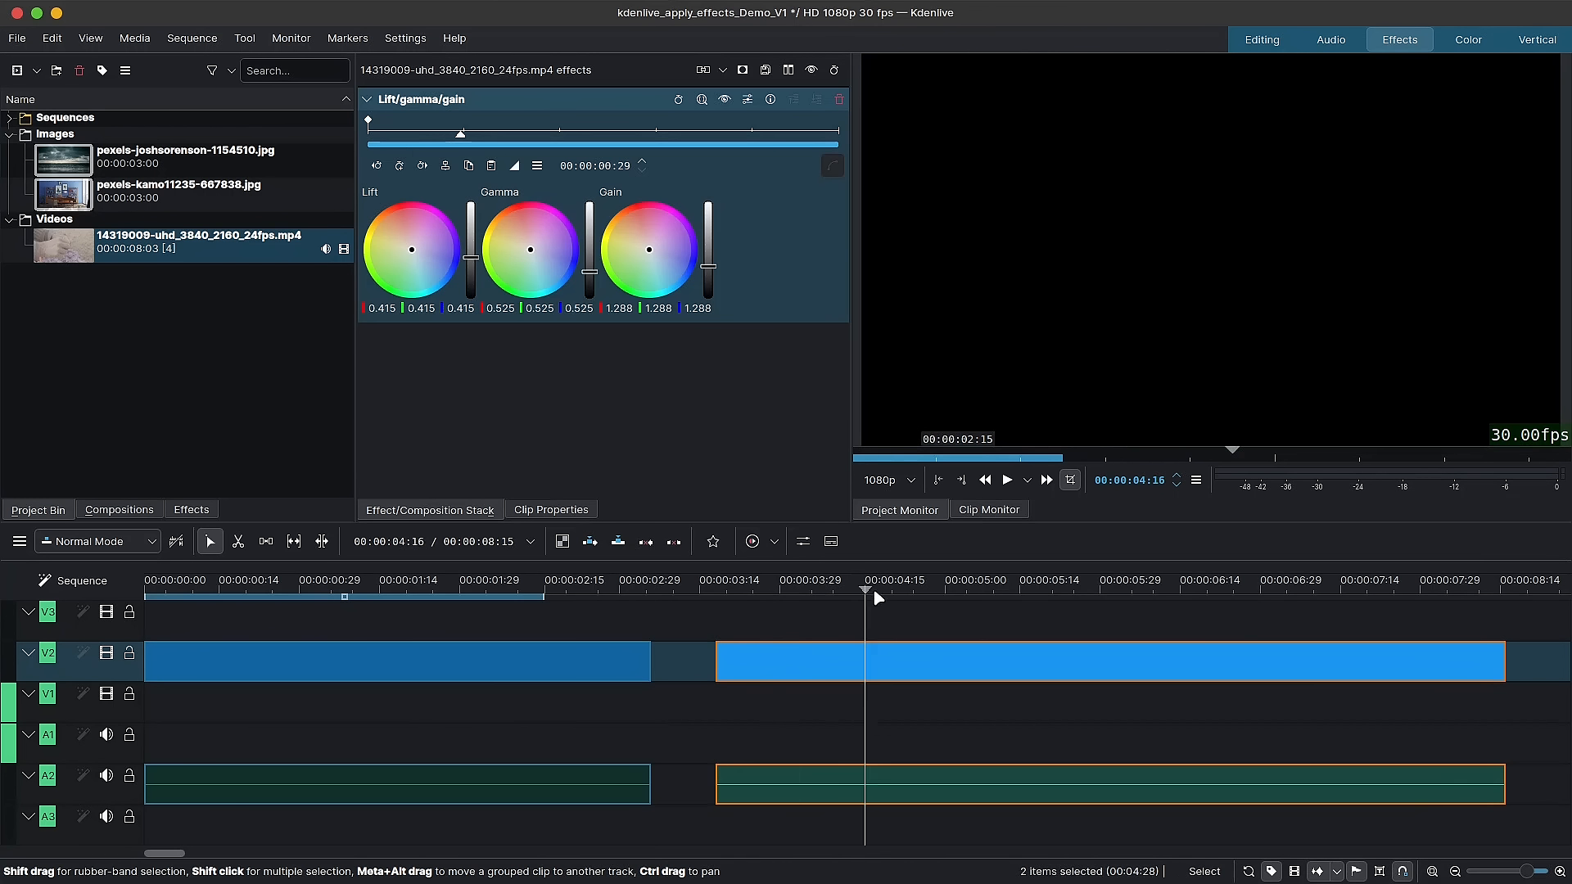
key("shift+r")
left_click_drag(941, 661, 1047, 657)
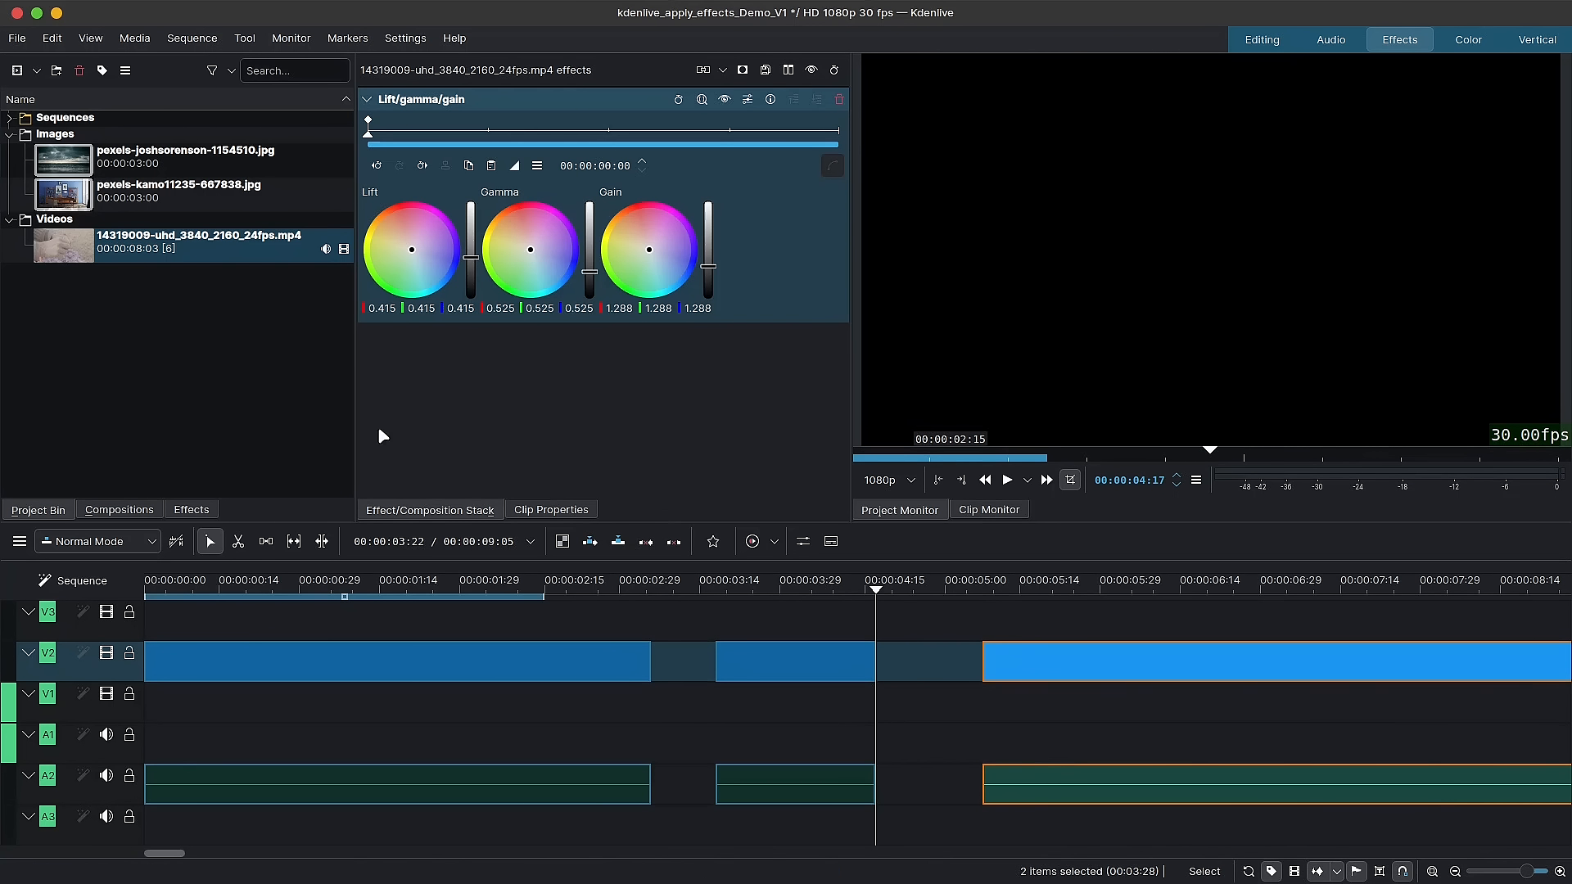
Place pexels-kamo11235-667838.jpg over the first gap and pexels-joshsorenson-1154510.jpg over the second on V3, each trimmed to fit its gap
left_click_drag(80, 195, 656, 630)
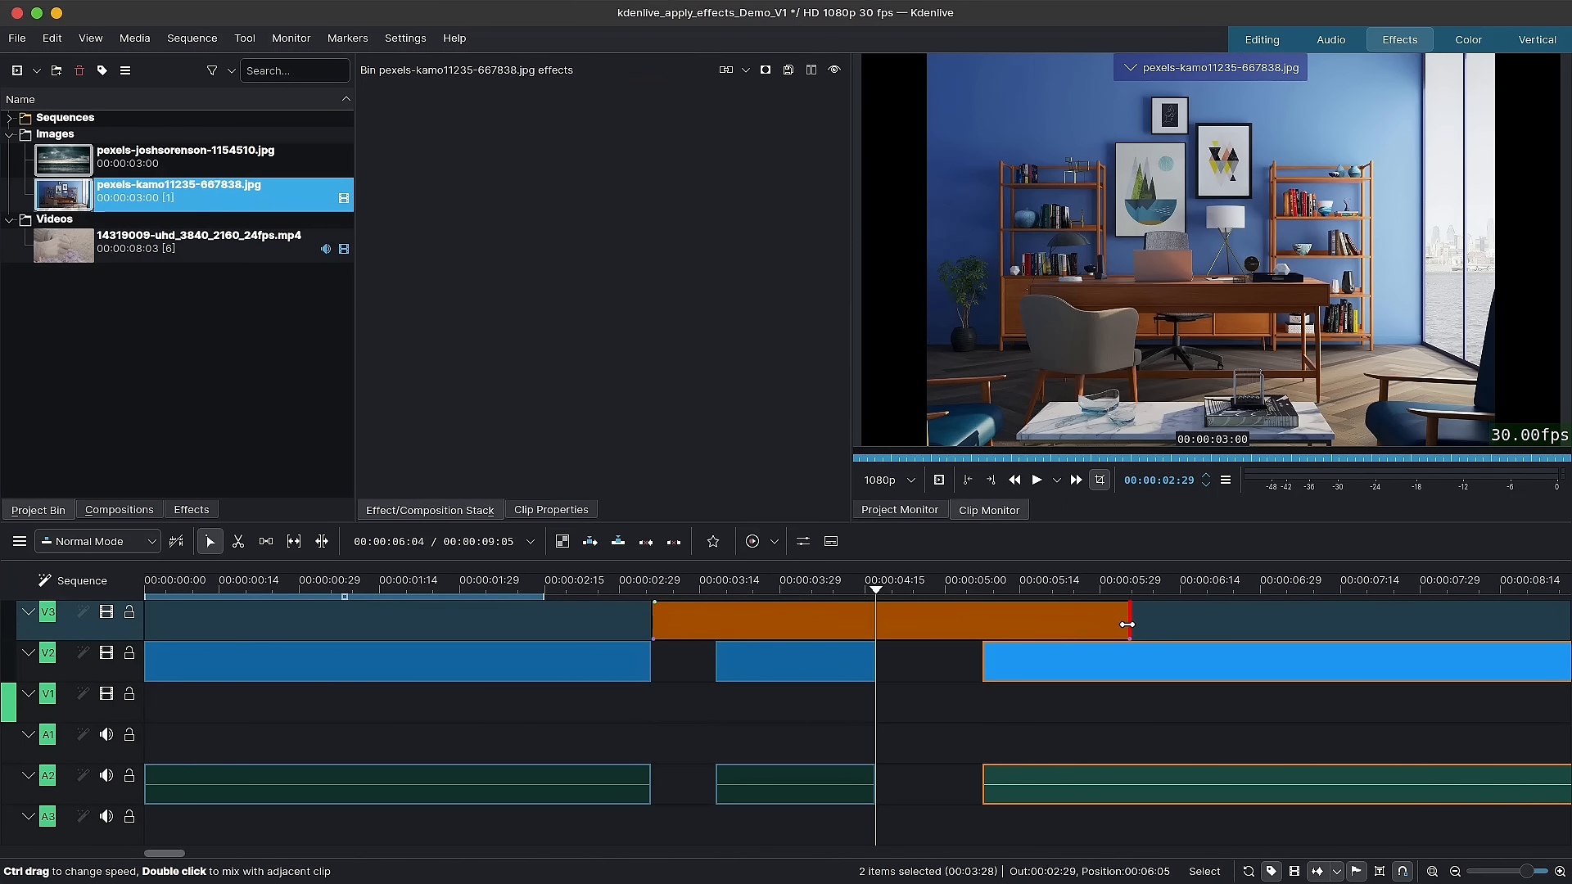
left_click_drag(1127, 624, 730, 632)
left_click_drag(80, 162, 993, 636)
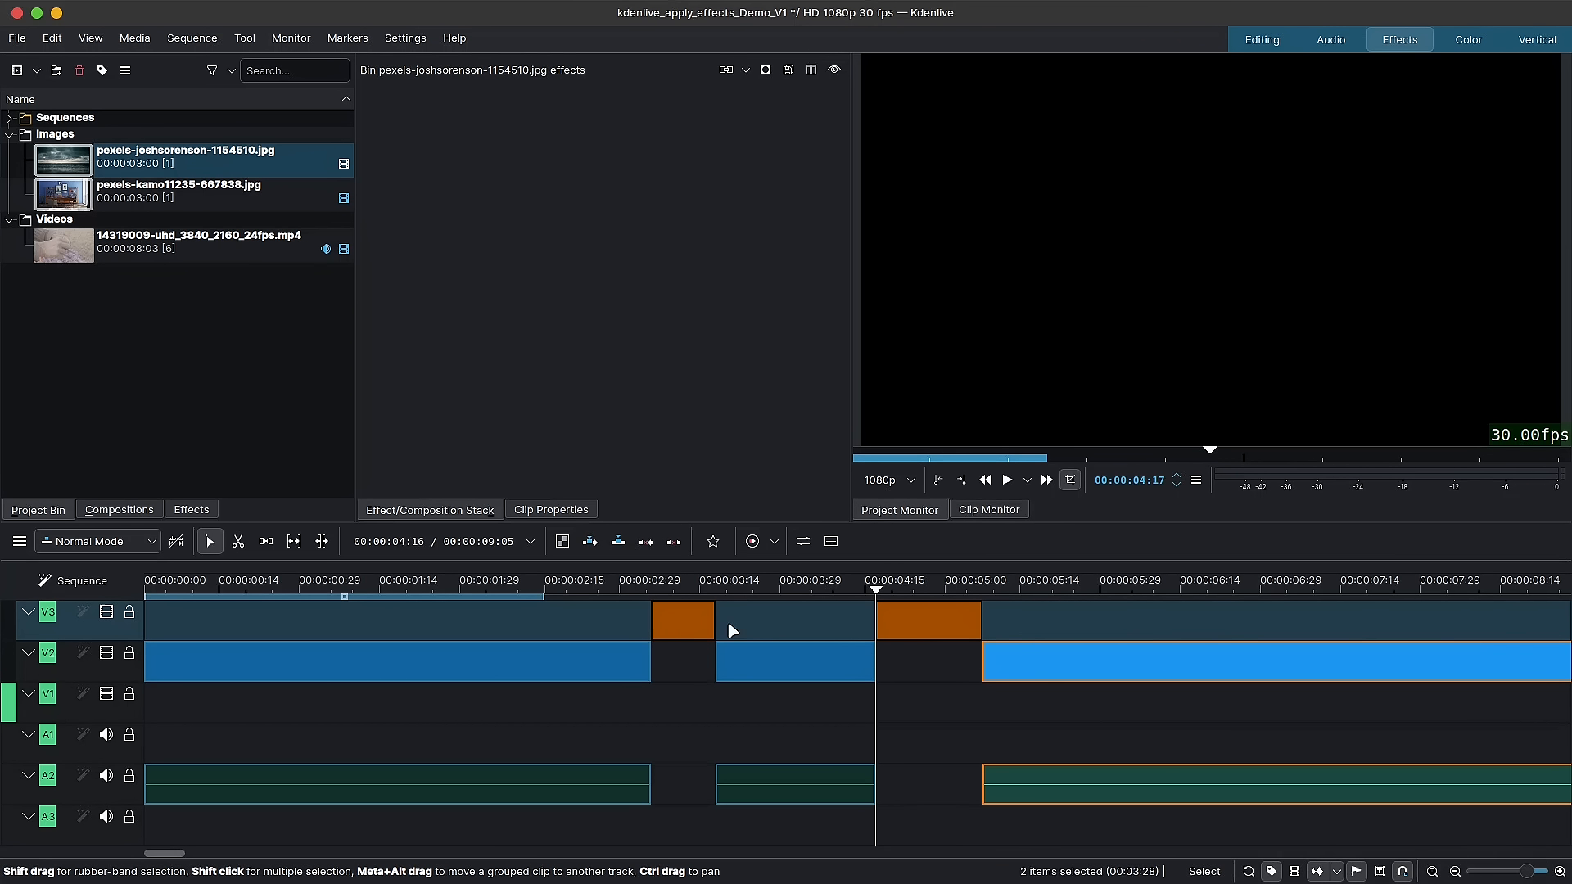
Enable group effect editing and select all three video segments on V2, with the playhead at 00:00:02:17
left_click(576, 656)
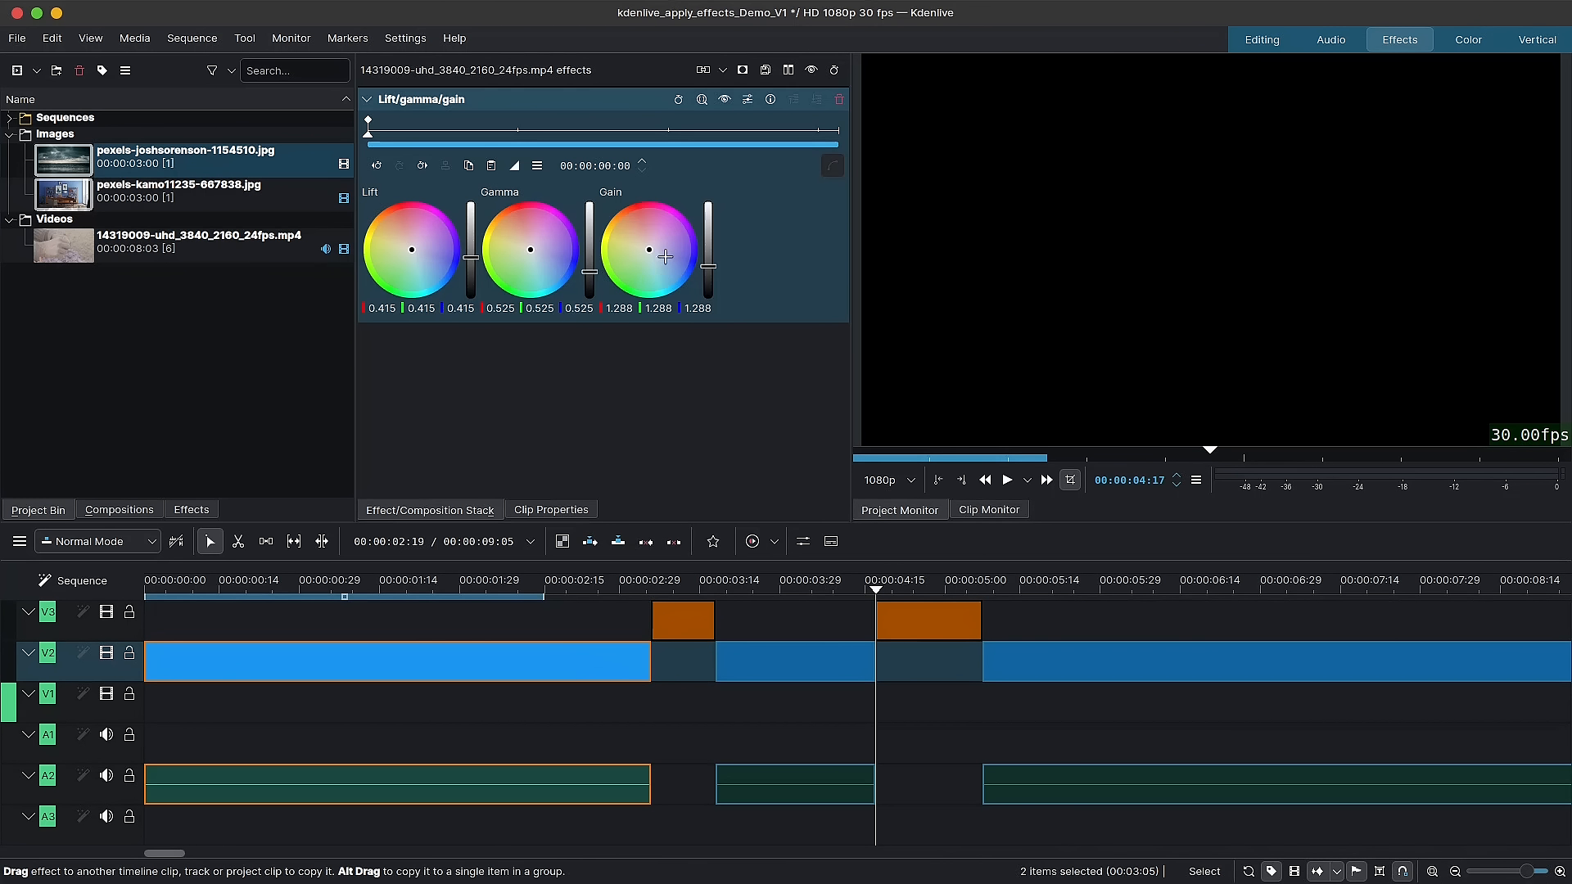
left_click(556, 586)
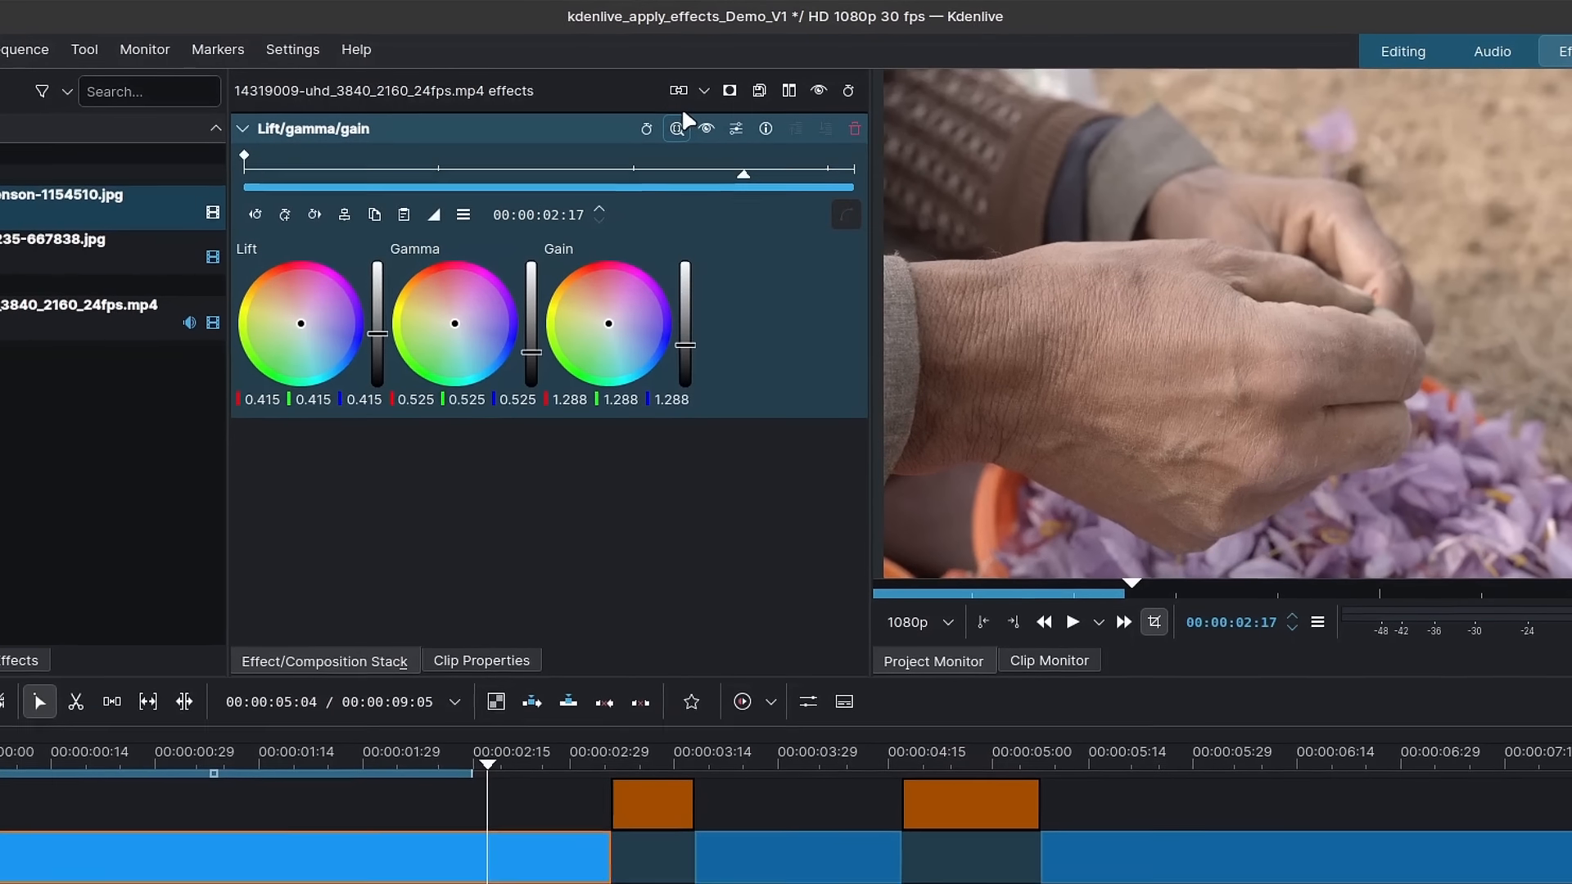
left_click(1116, 861)
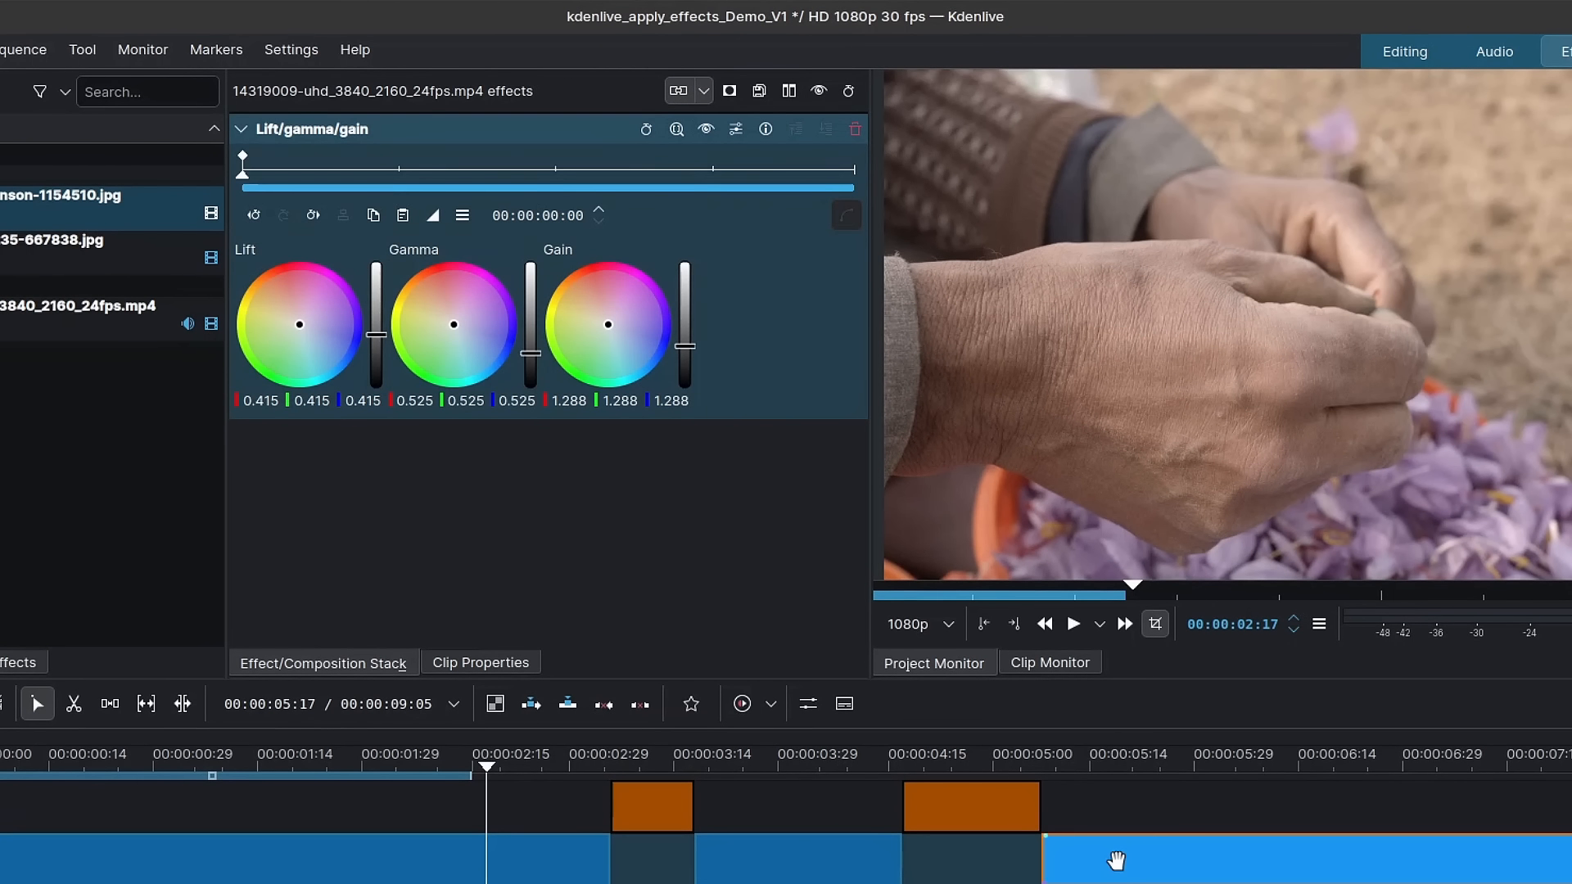
left_click(852, 867, "shift")
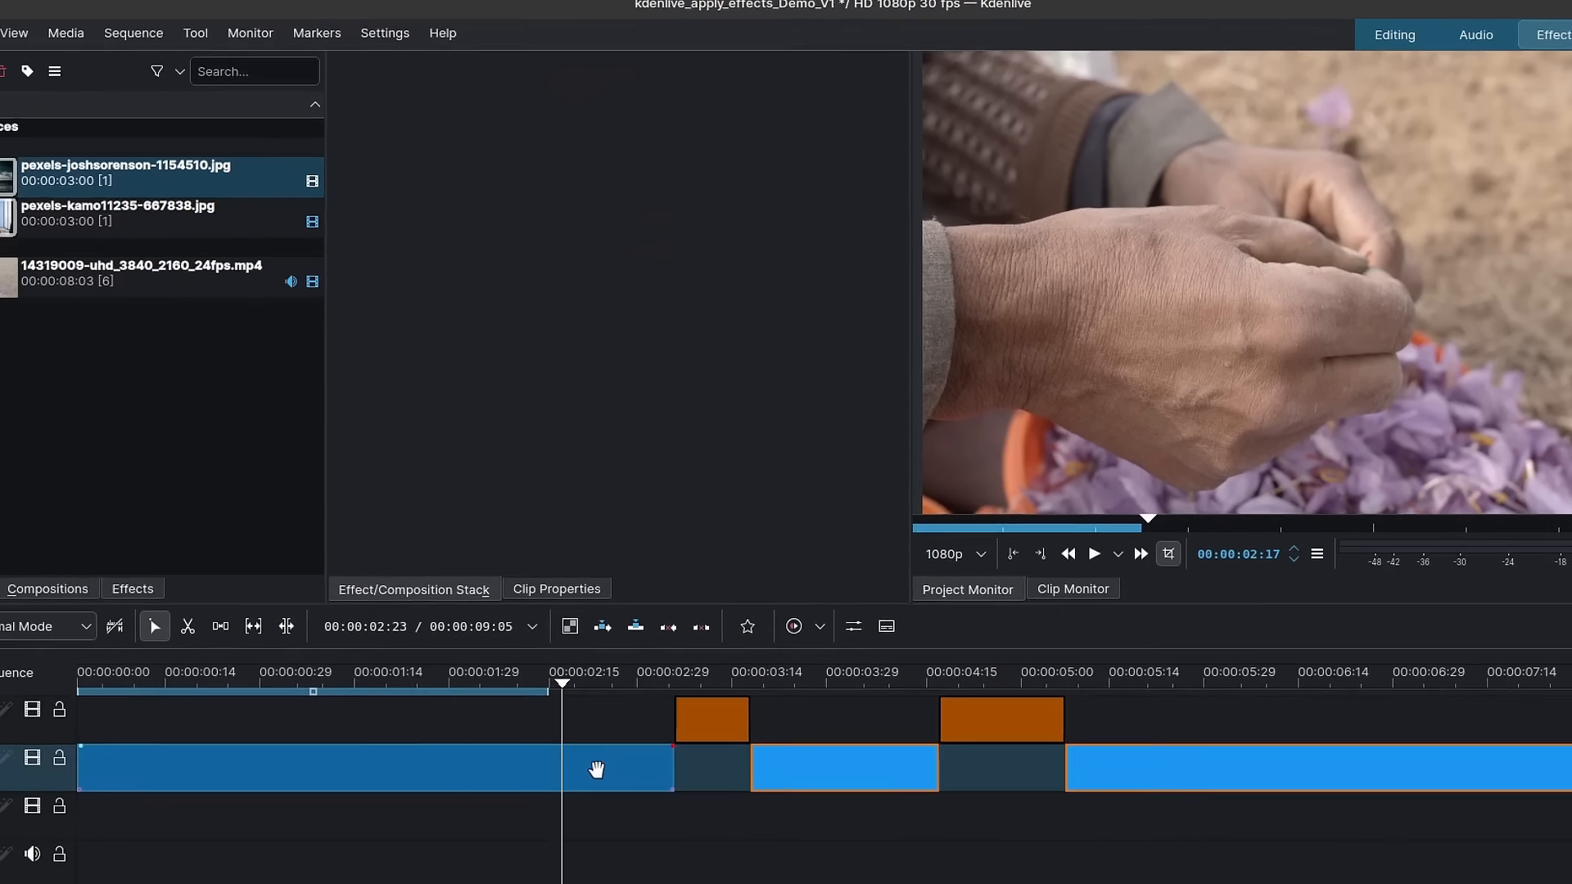
left_click(596, 770, "shift")
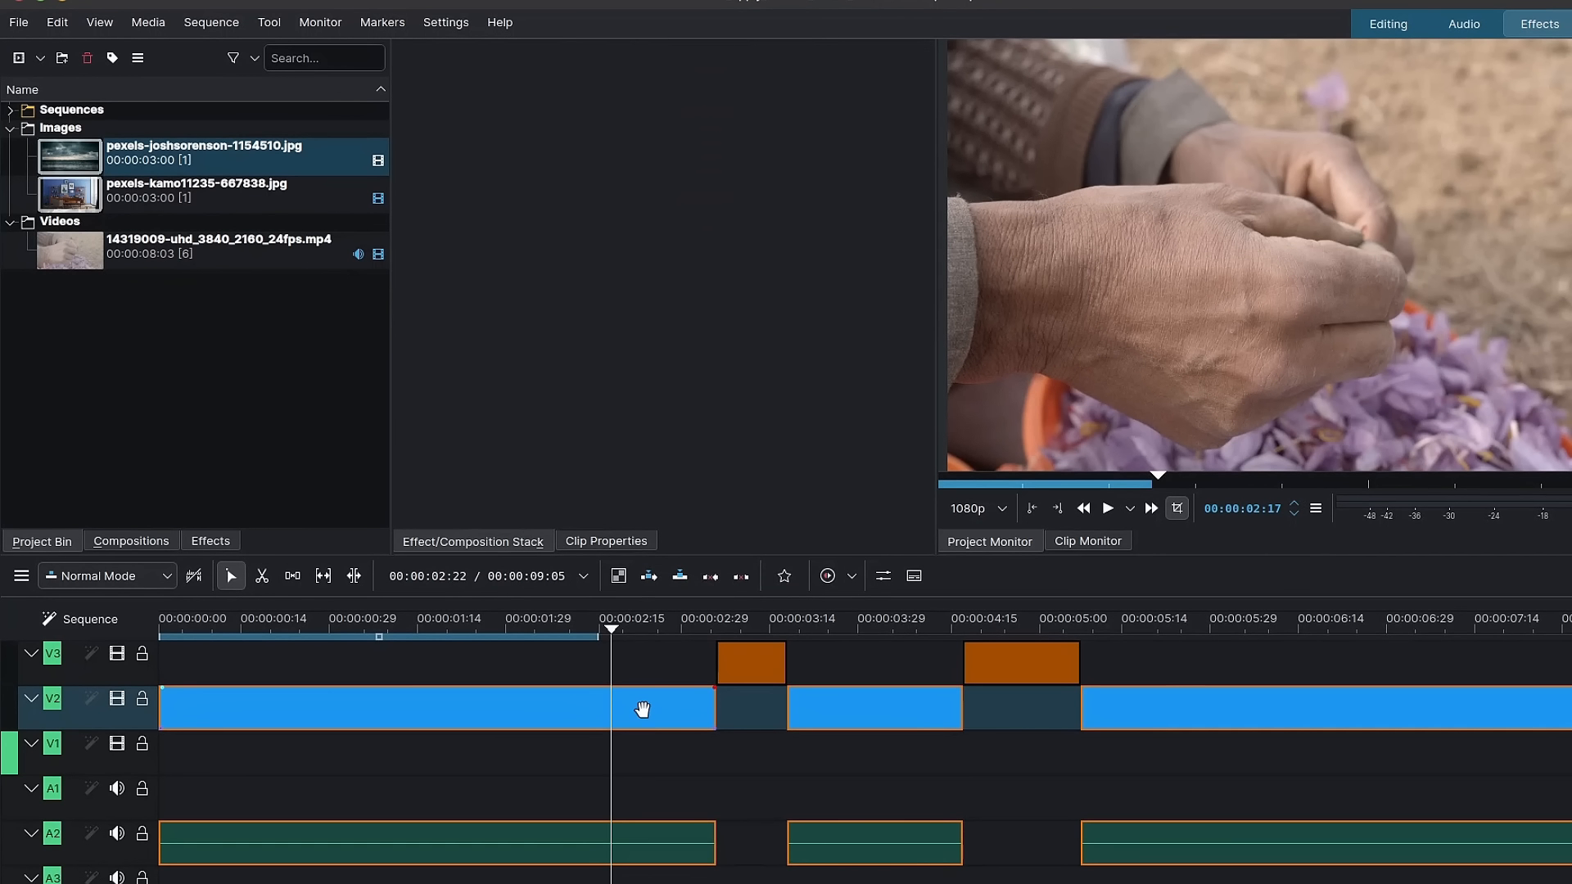
scroll(1262, 729, "down", 3)
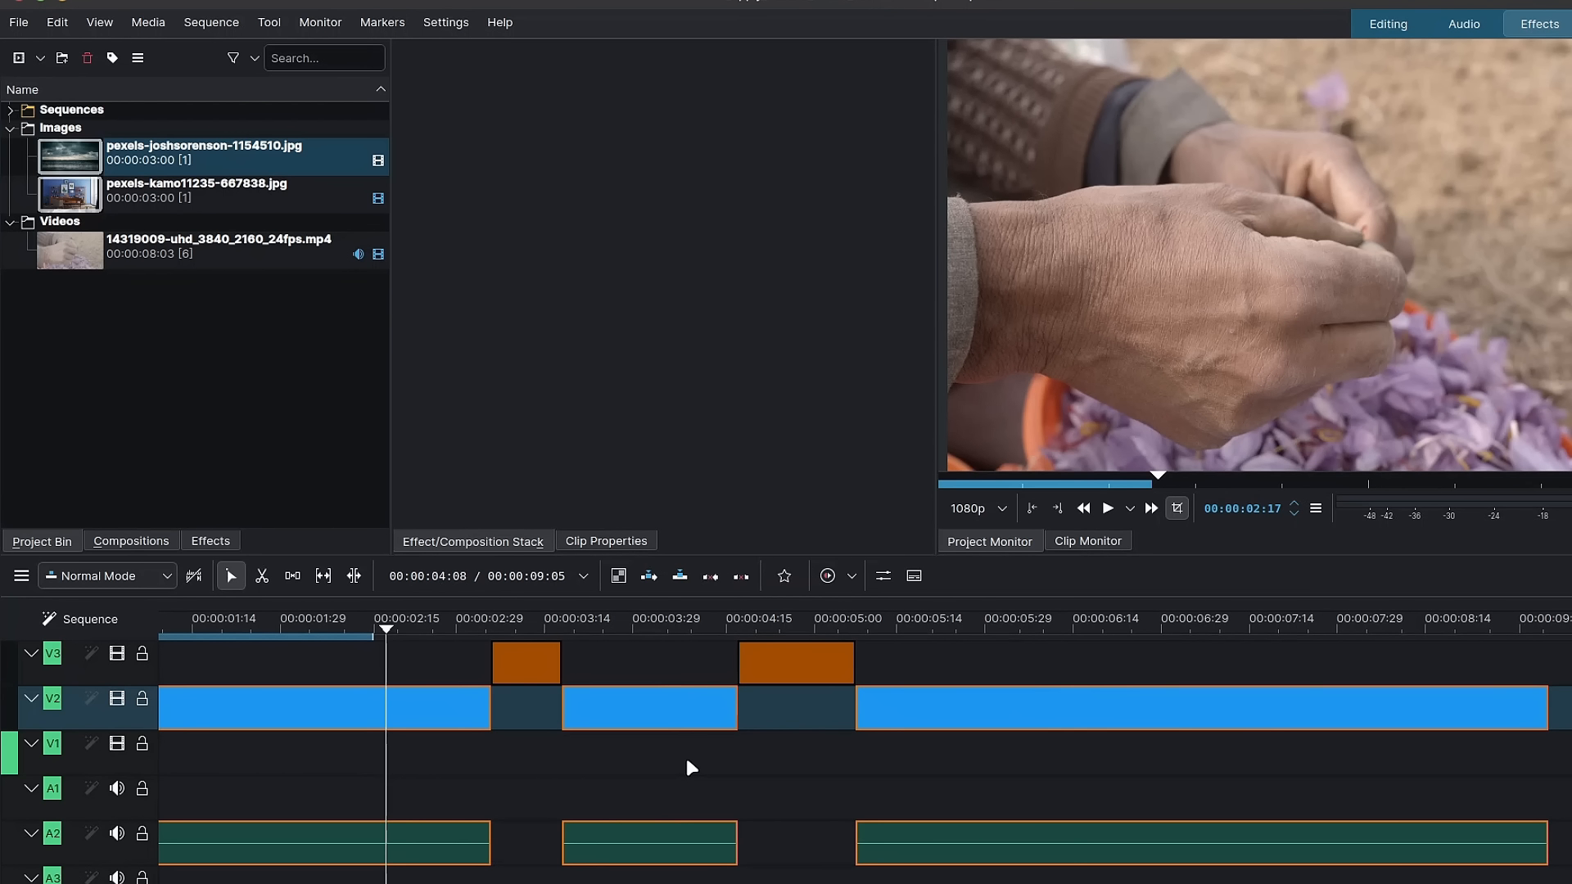
left_click(435, 720)
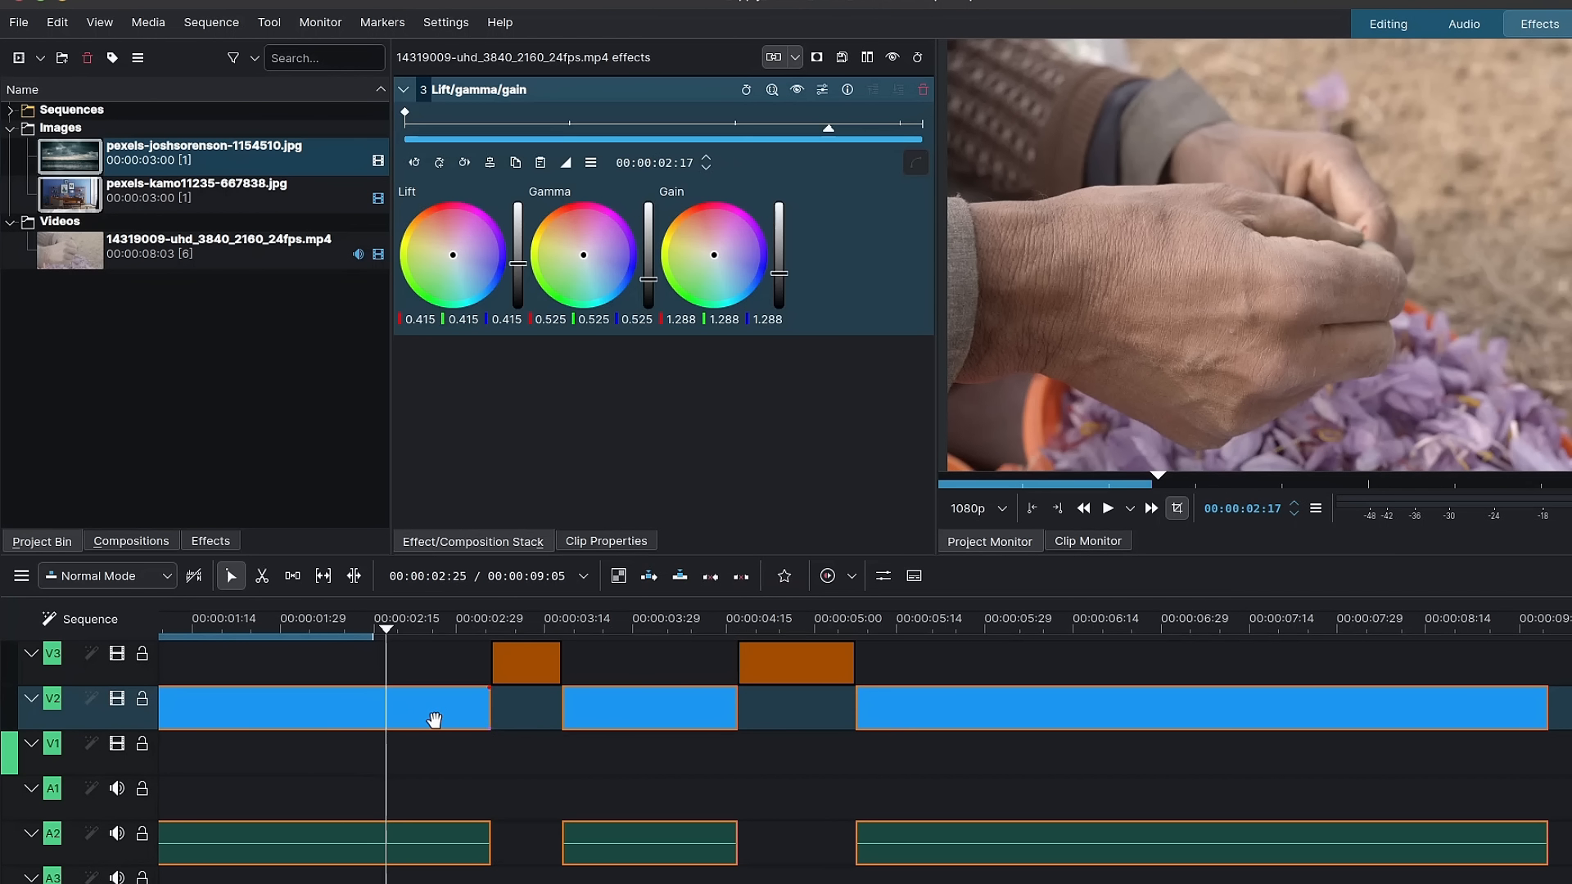
scroll(435, 720, "up", 3)
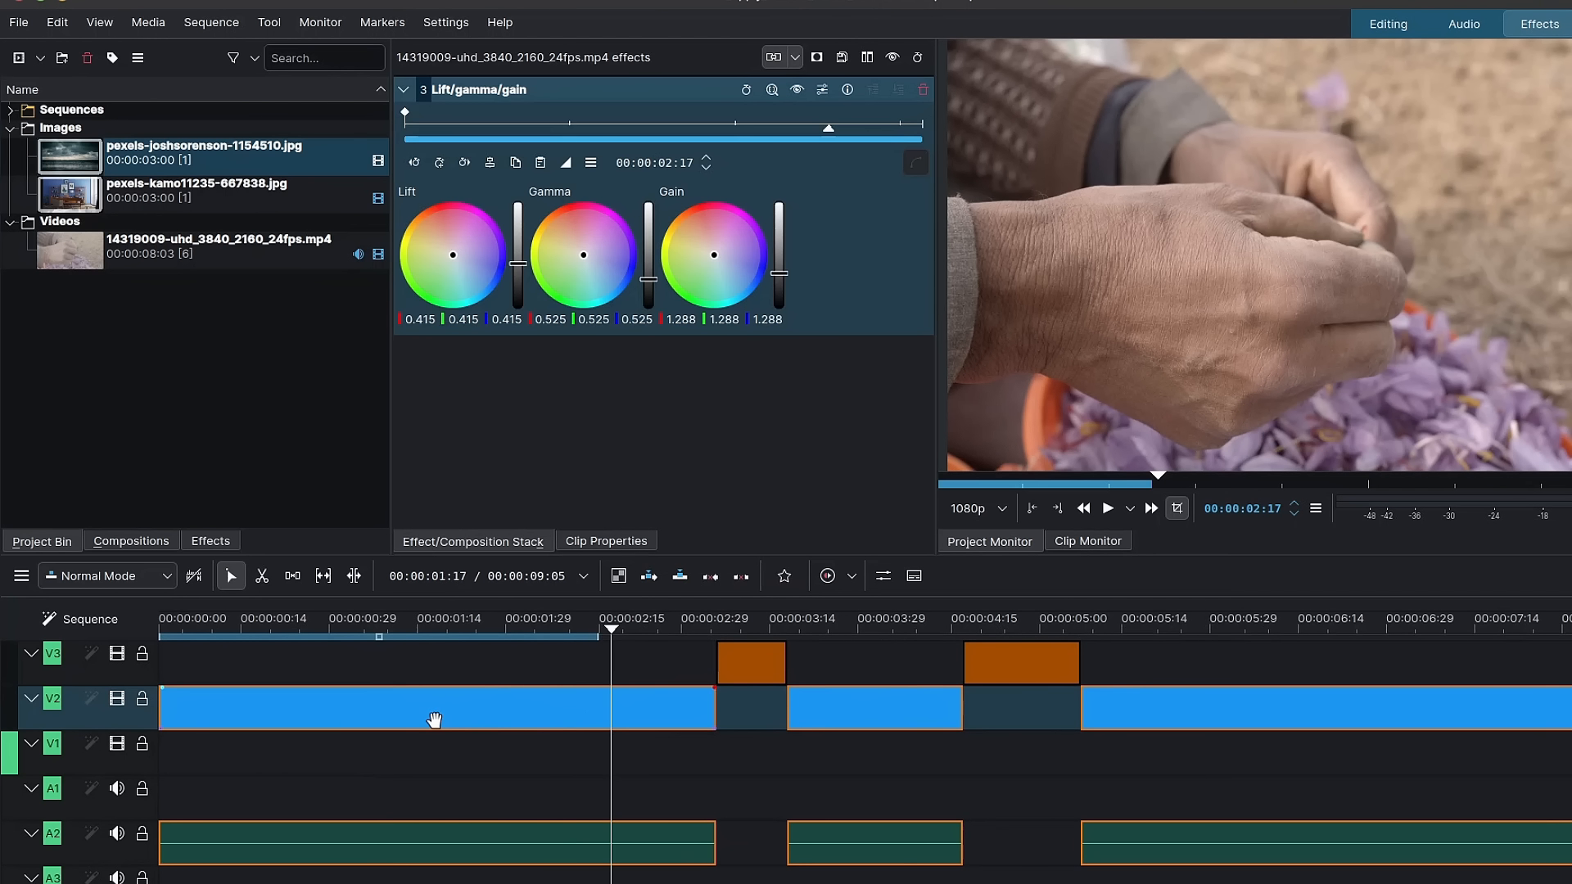
Copy the Lift/gamma/gain effect from the selected clips onto track V2 as a track effect
left_click(89, 722)
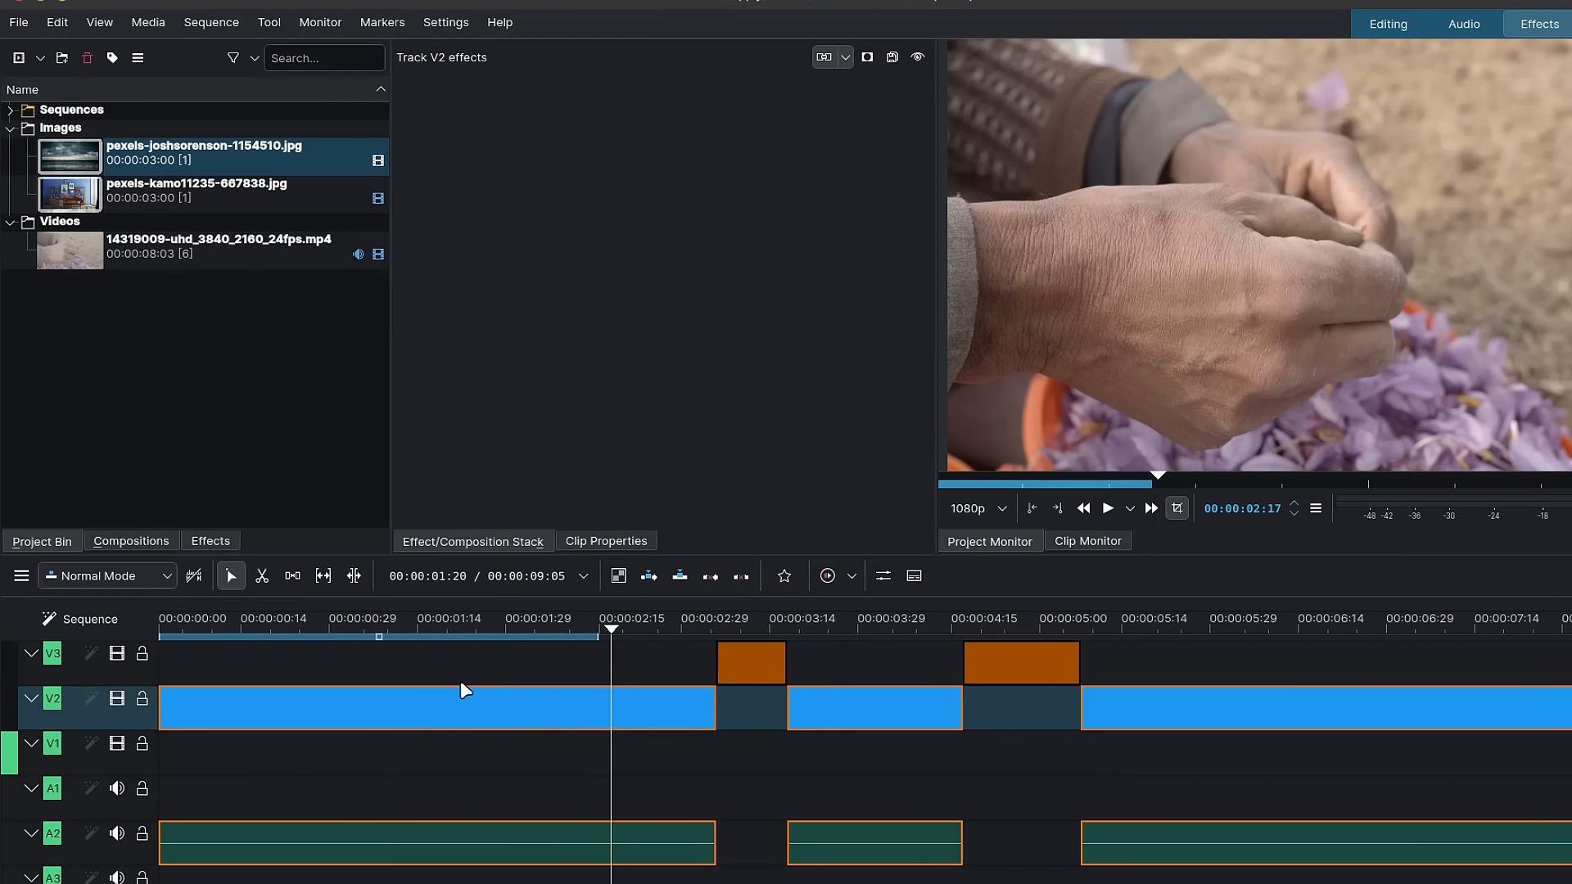
left_click(602, 698)
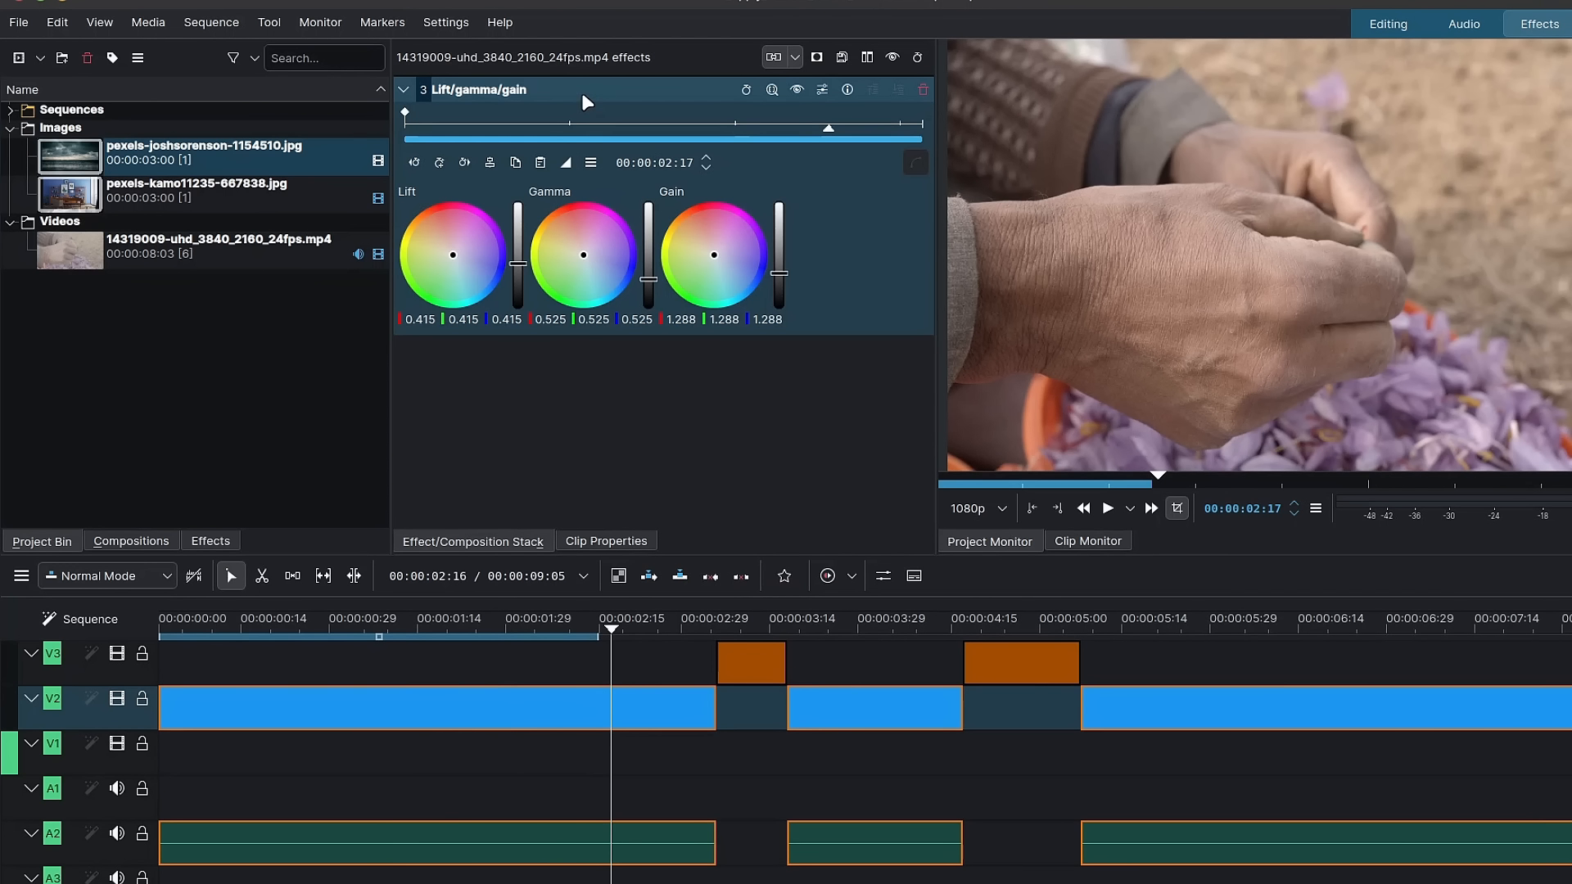
left_click_drag(586, 101, 103, 714)
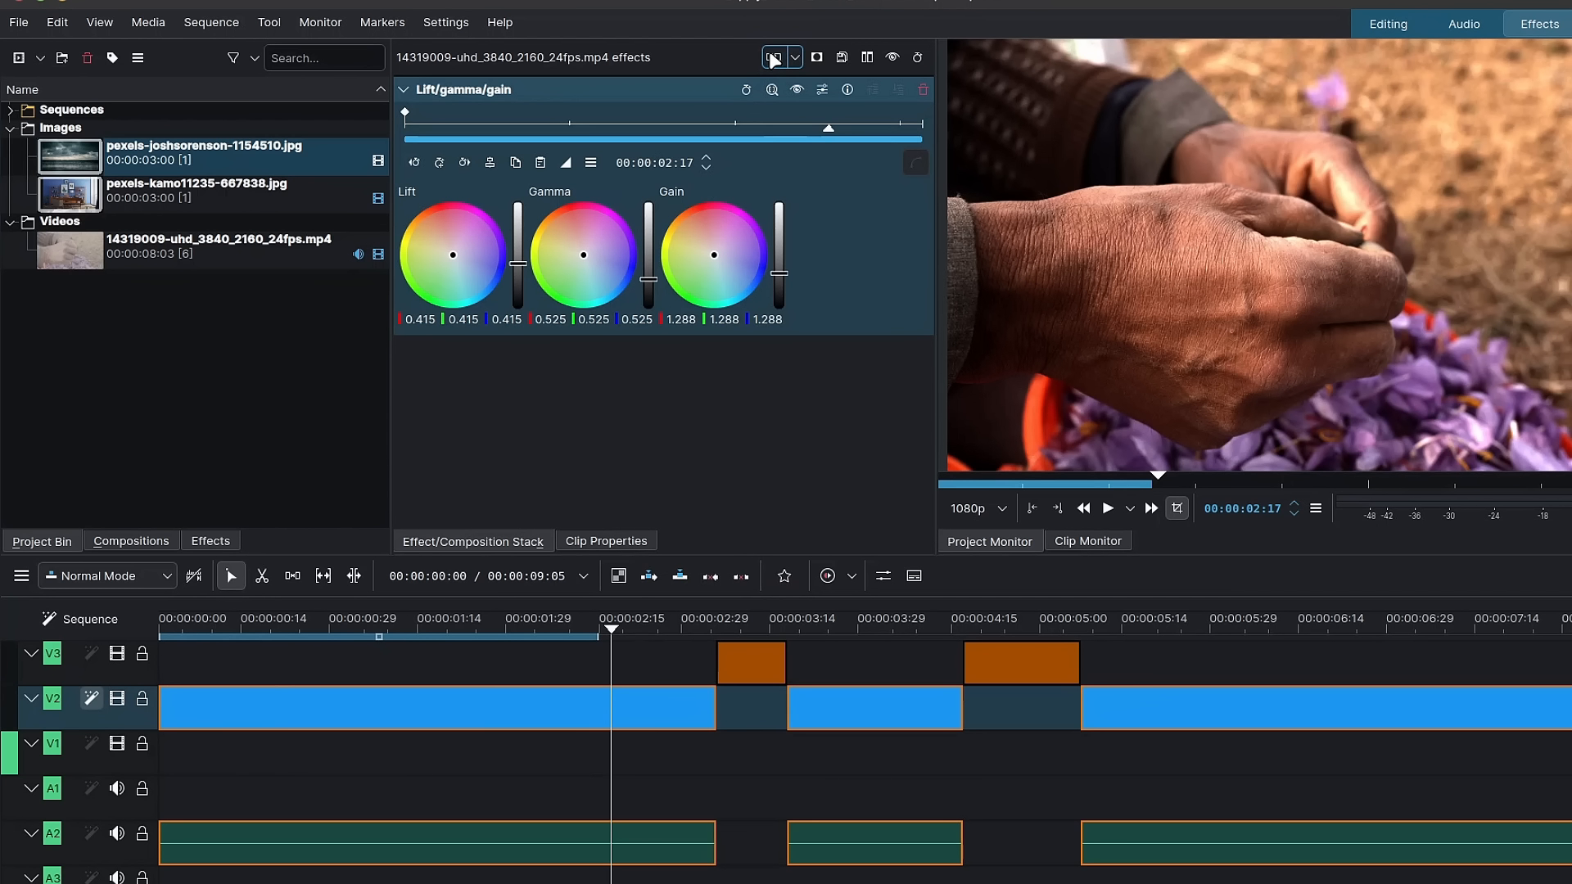
Turn off group effect editing and remove the effects from the selected video segments on V2
right_click(873, 715)
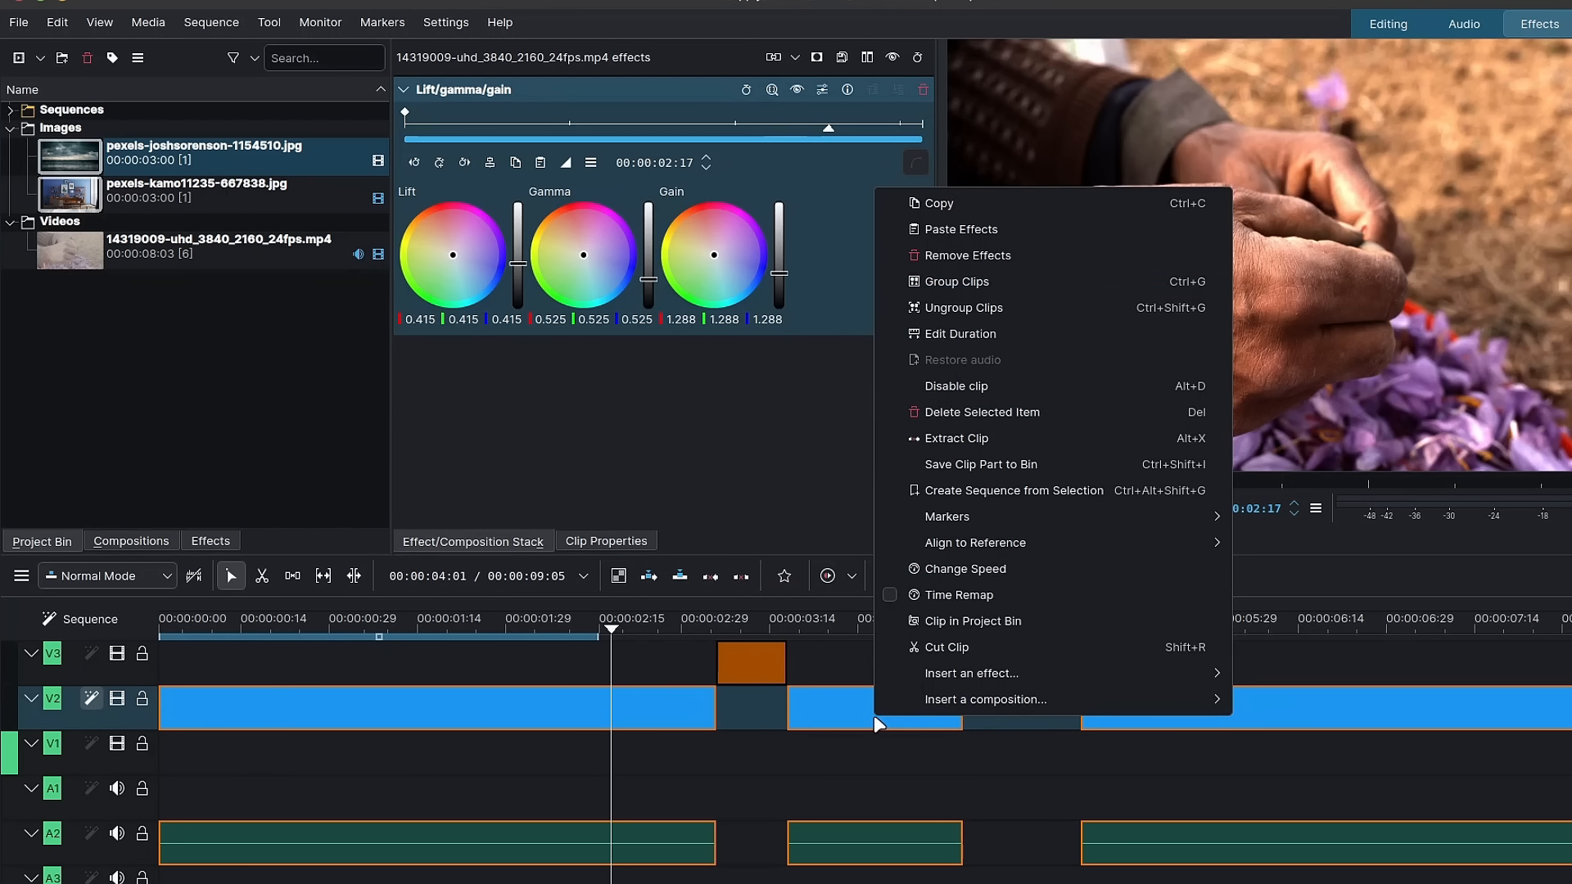
left_click(1018, 275)
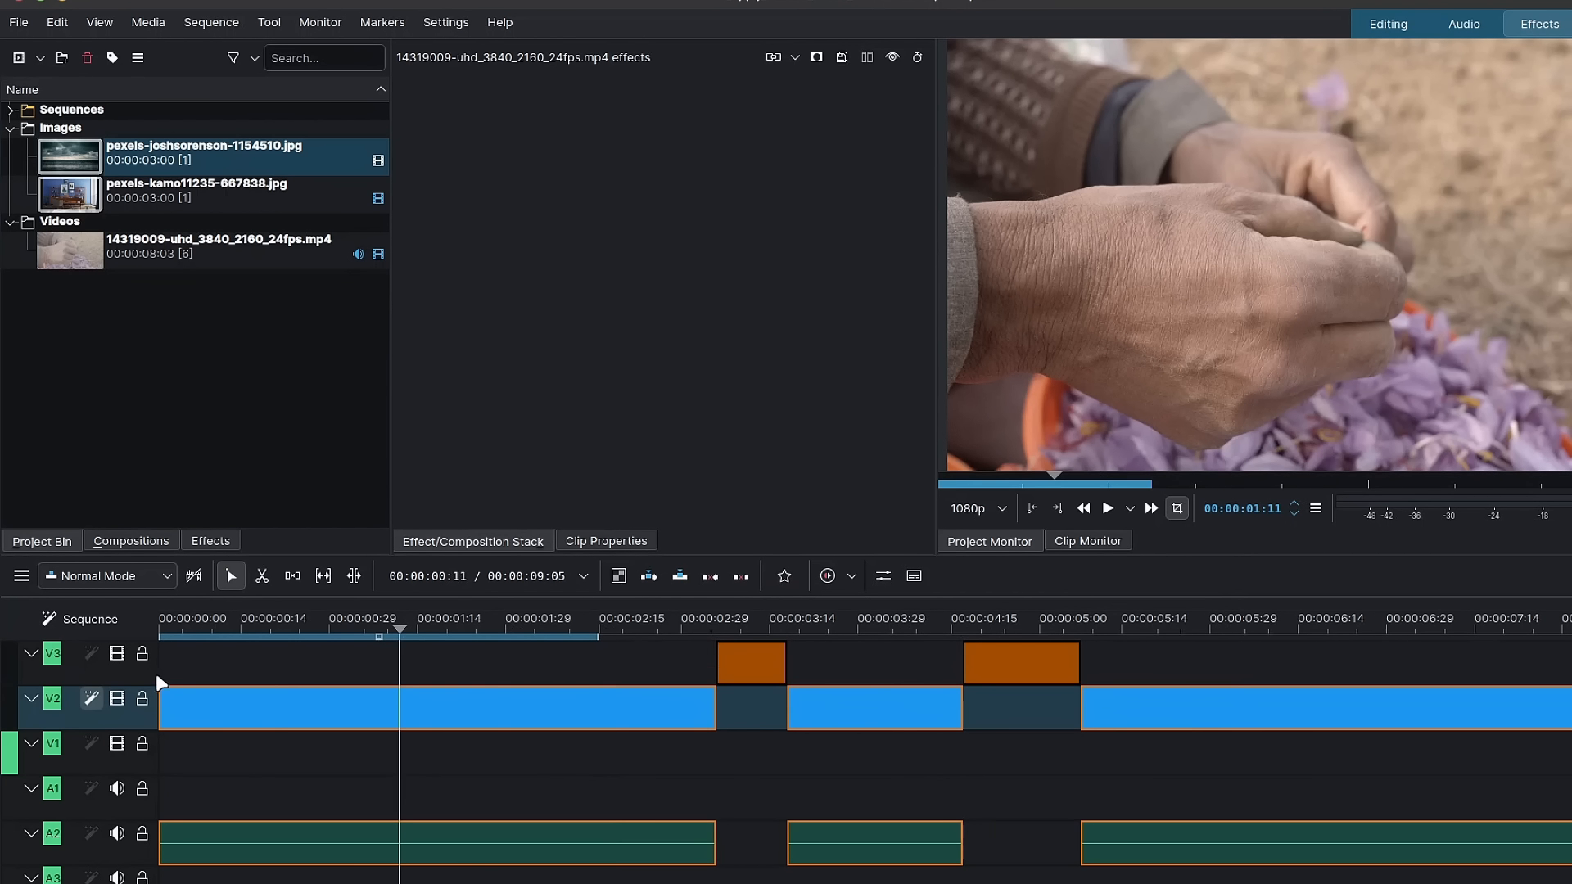
Raise the Gain of track V2's Lift/gamma/gain effect to 1.356, previewing at 00:00:04:00
left_click(105, 727)
left_click(863, 626)
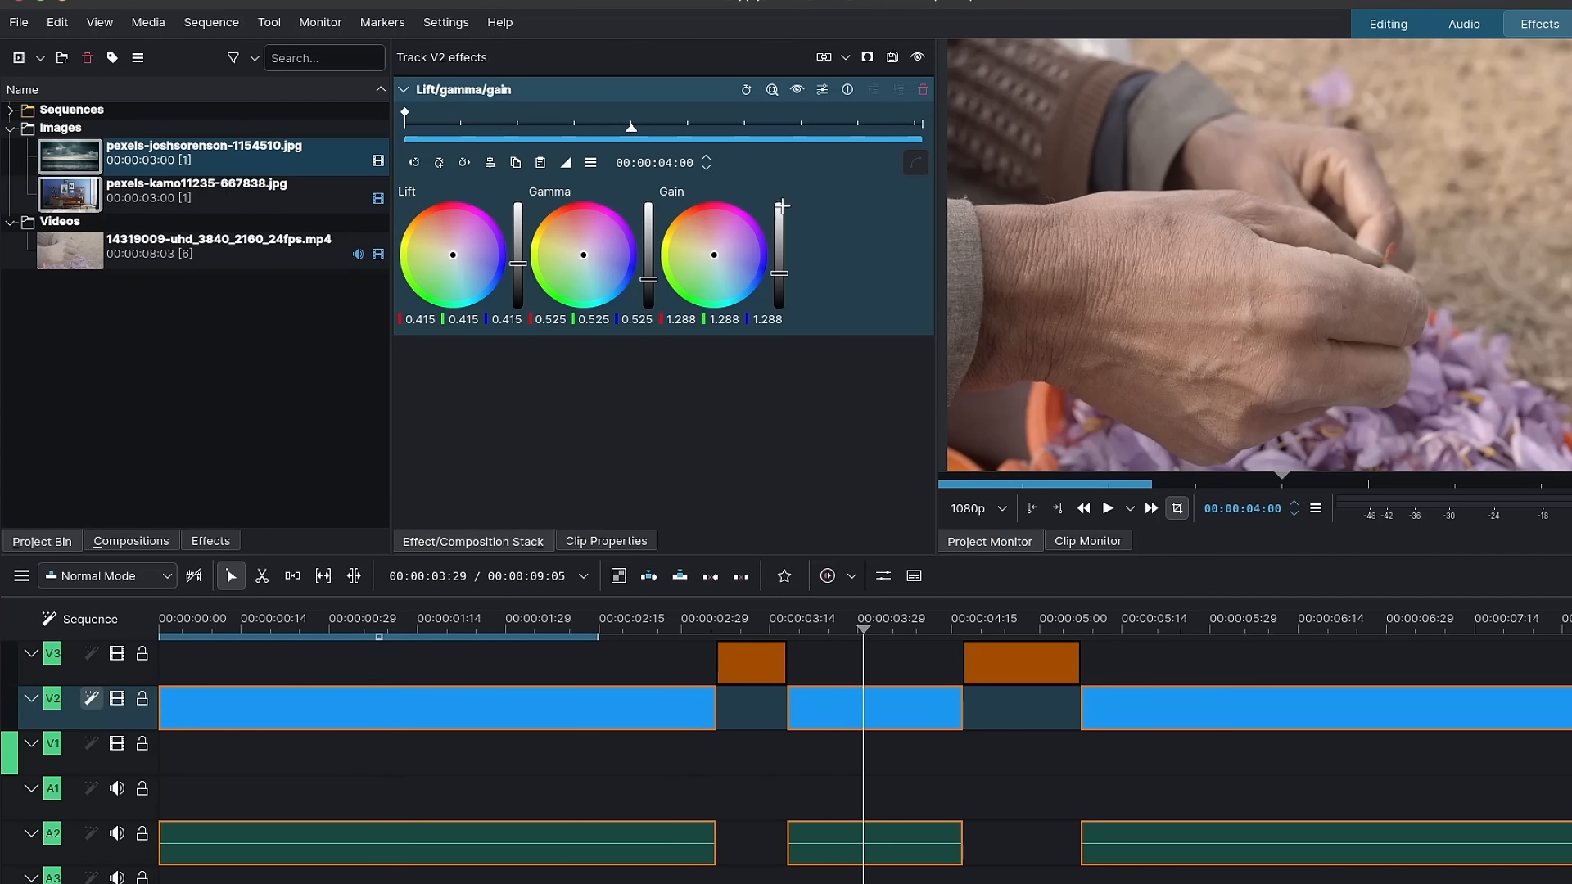
left_click_drag(780, 277, 779, 270)
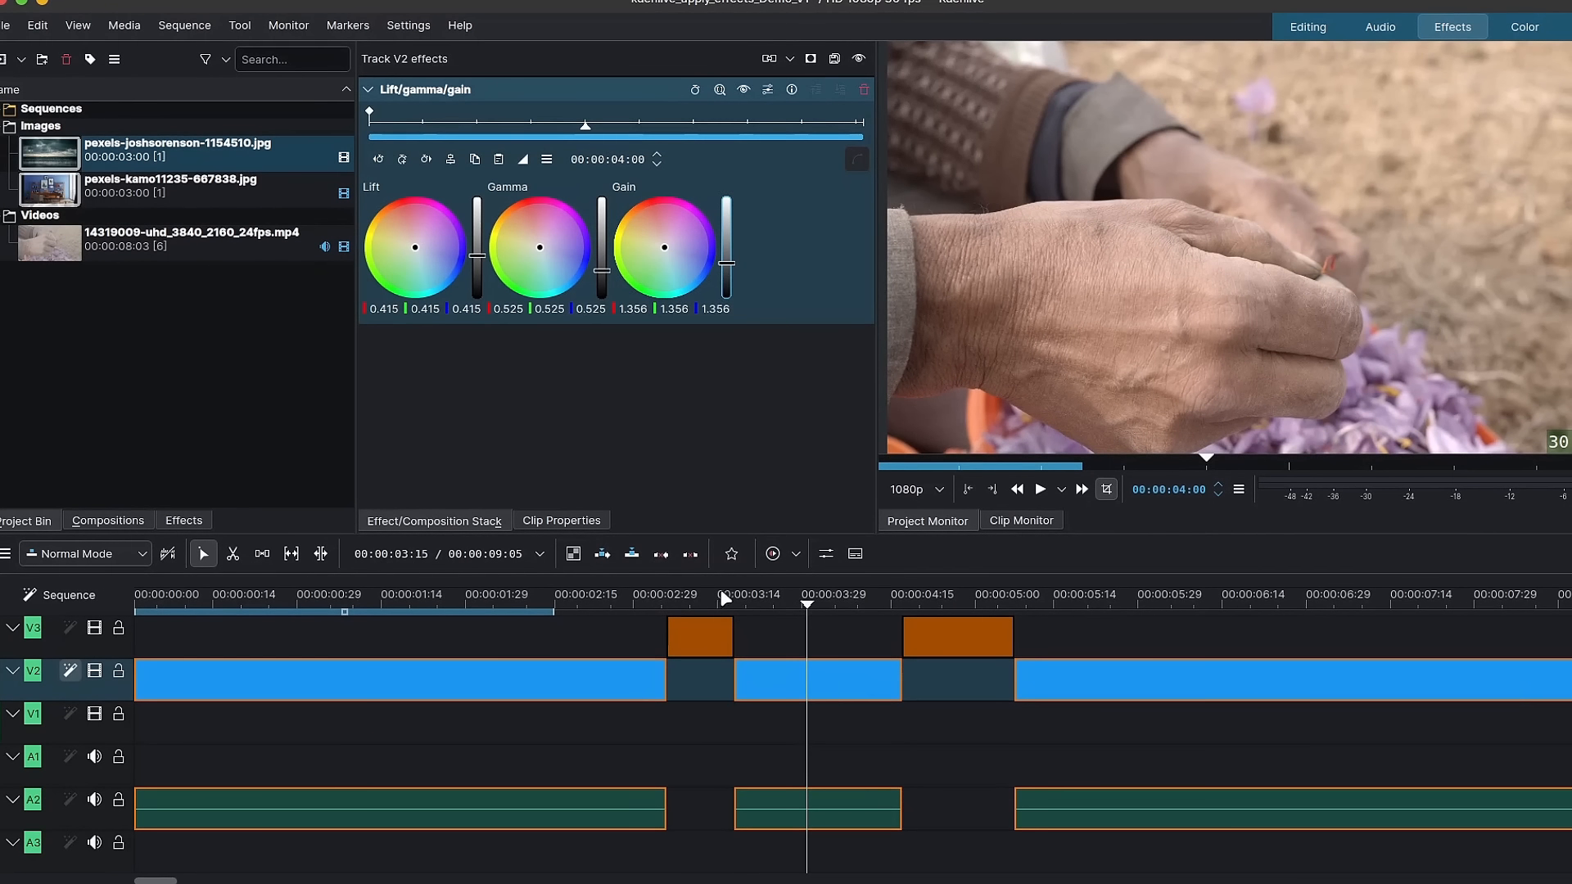
Move both images from V3 down into the gaps on V2, and preview the adjoining video at 00:00:03:24
left_click(705, 596)
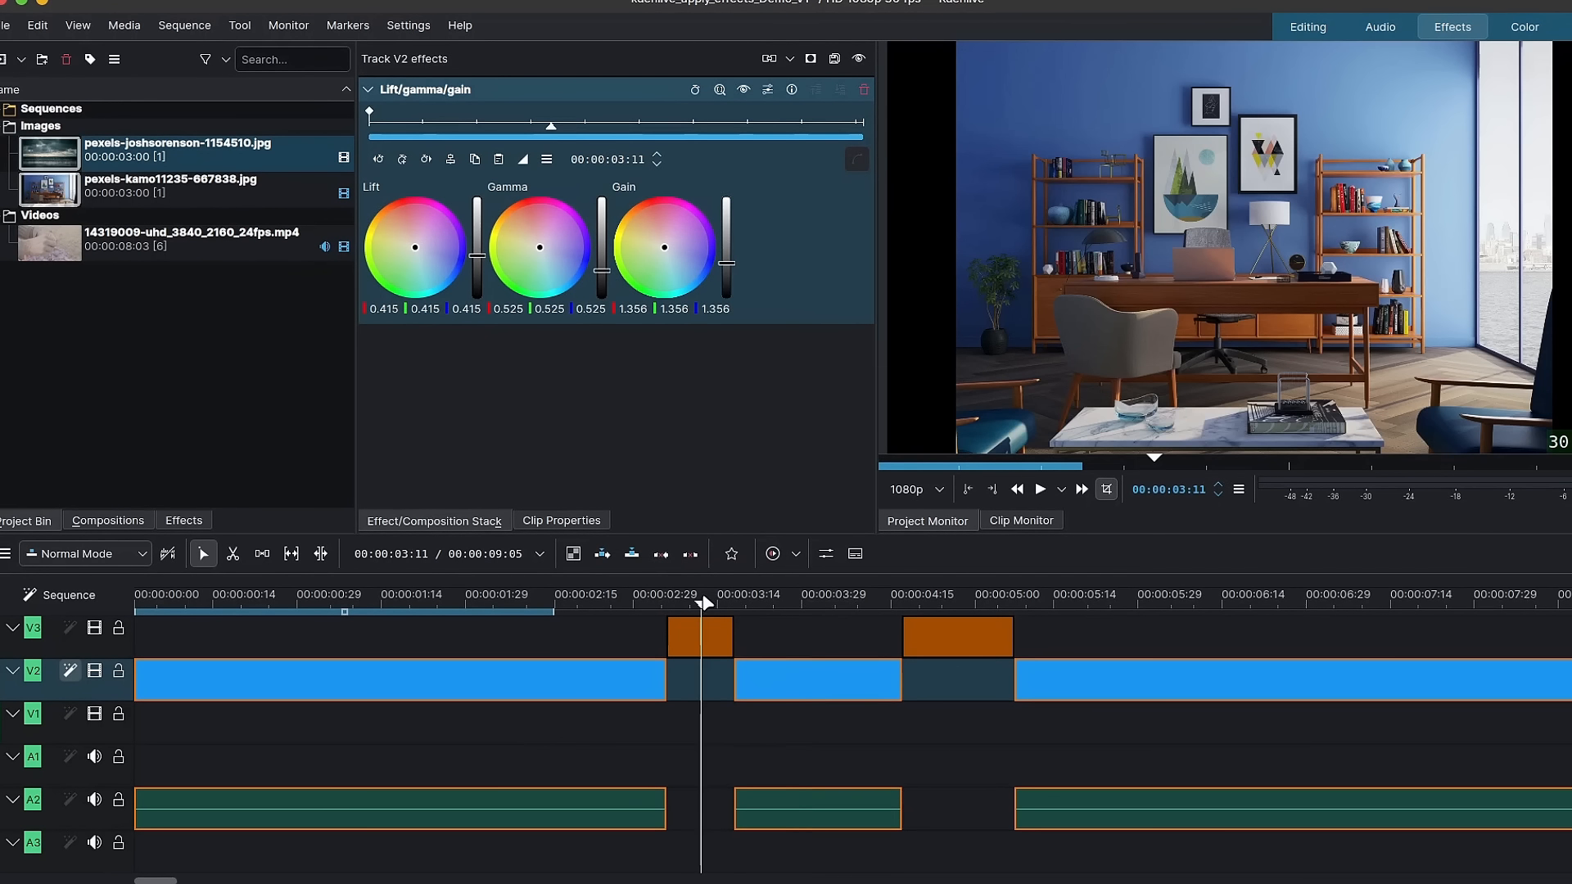
left_click_drag(702, 637, 703, 686)
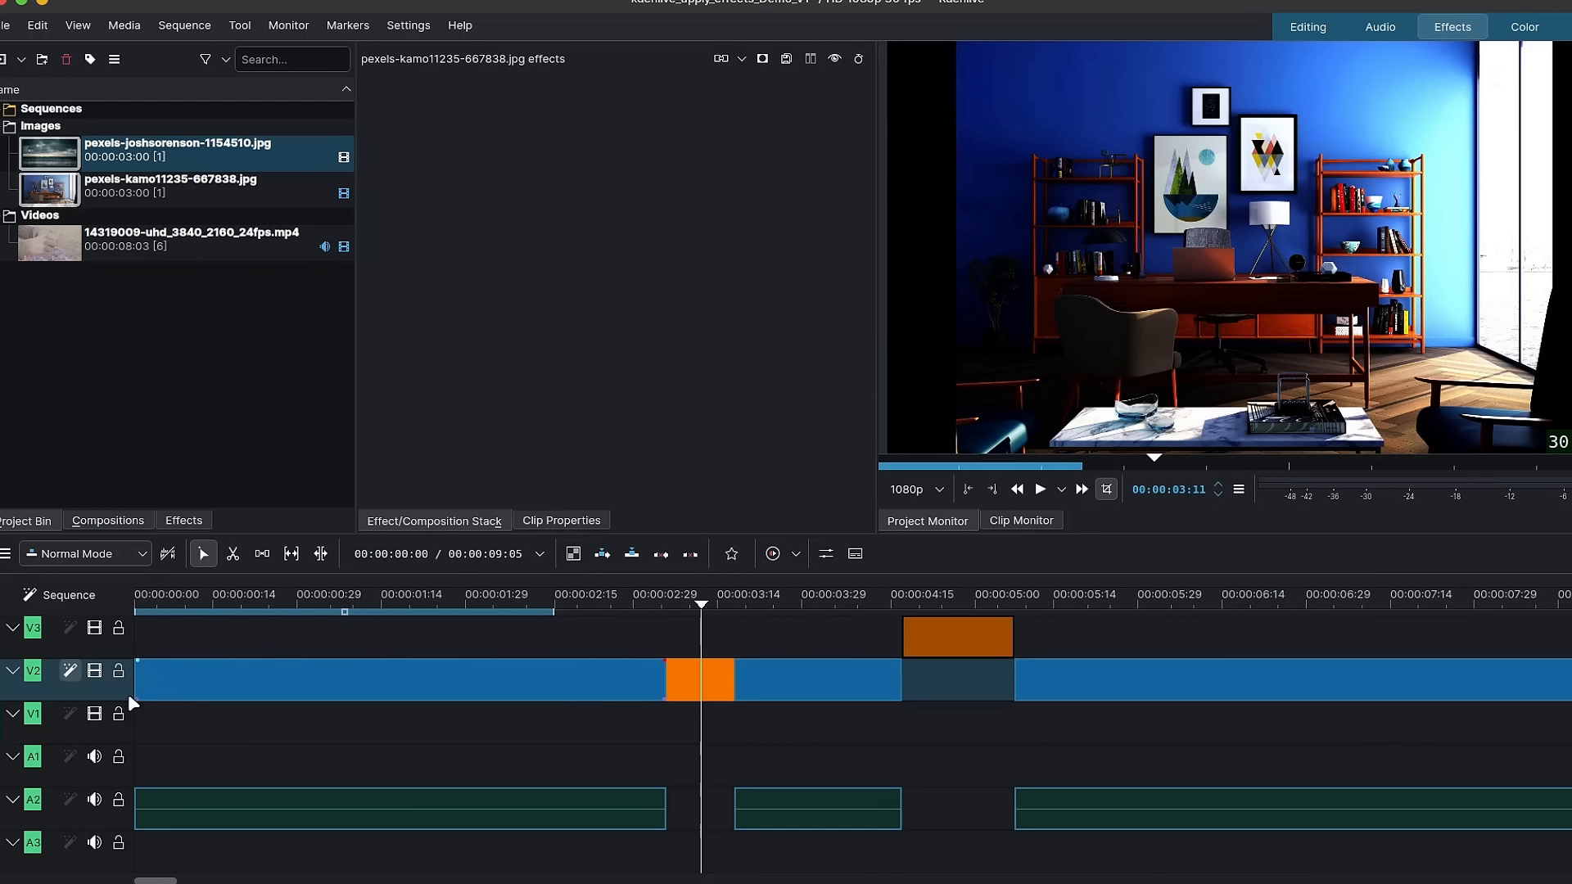
mouse_move(710, 687)
left_mouse_down()
mouse_move(702, 642)
mouse_move(706, 680)
left_mouse_up()
left_click_drag(969, 647, 972, 684)
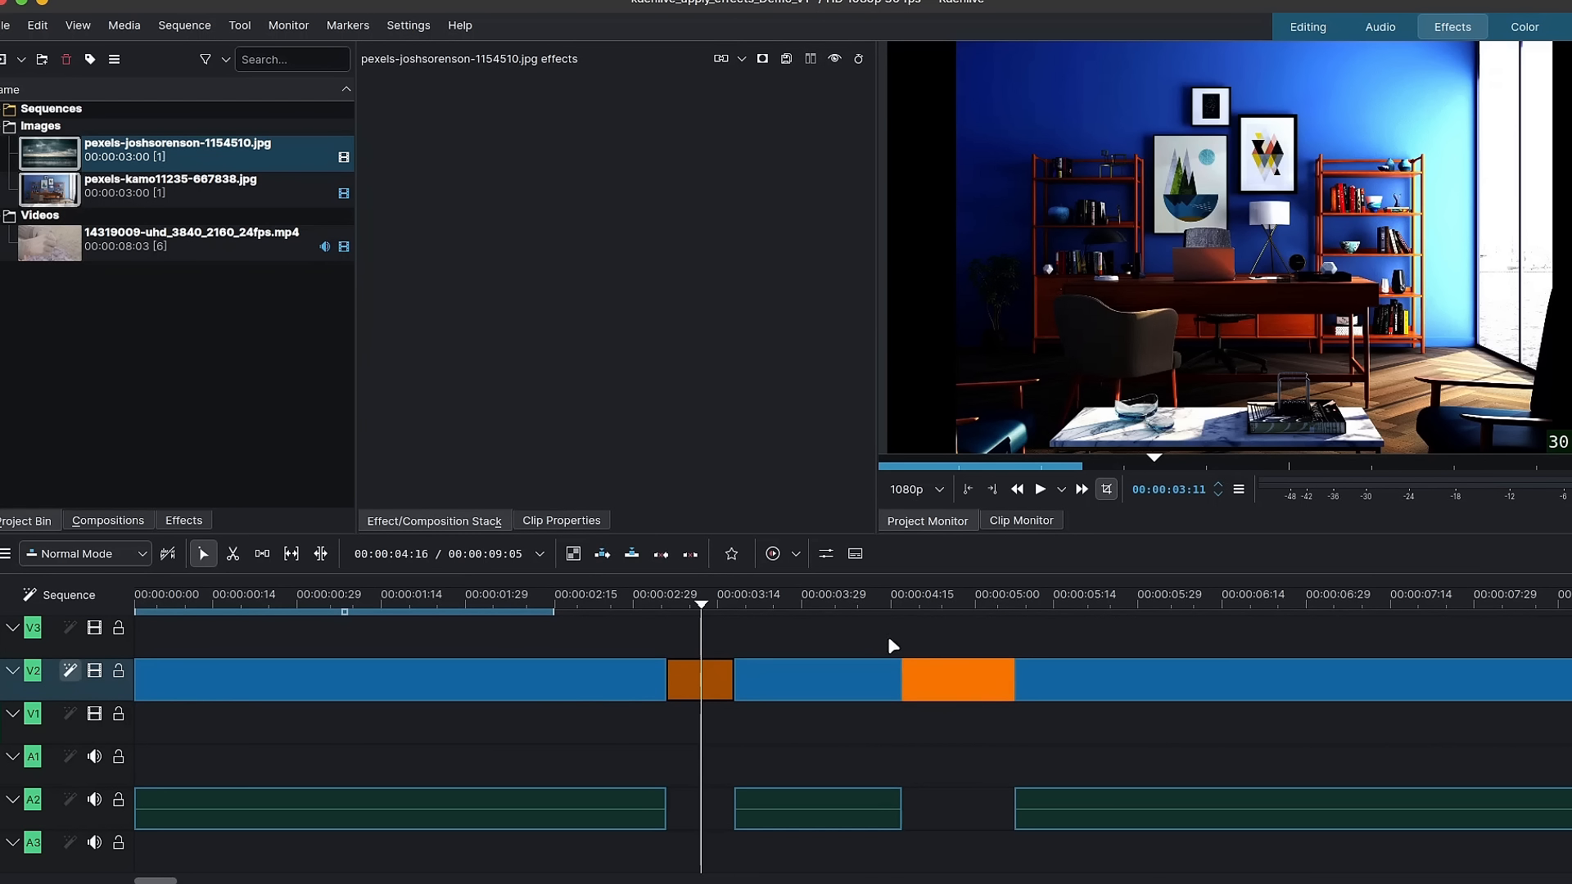
left_click_drag(809, 618, 779, 619)
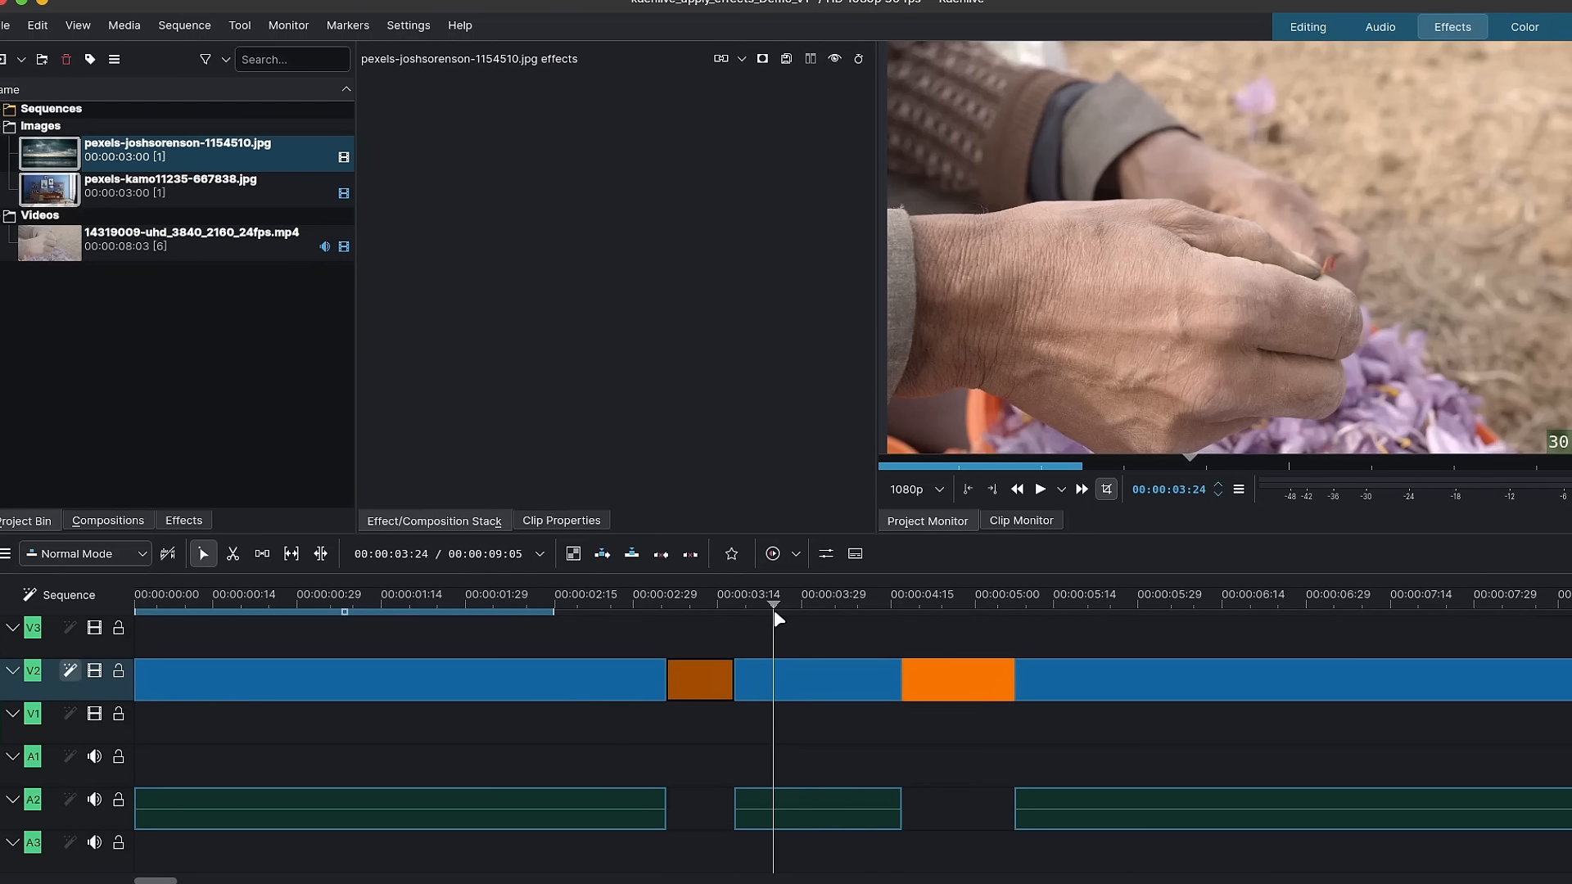
Copy track V2's Lift/gamma/gain effect onto 14319009-uhd_3840_2160_24fps.mp4 in the project bin
left_click(565, 687)
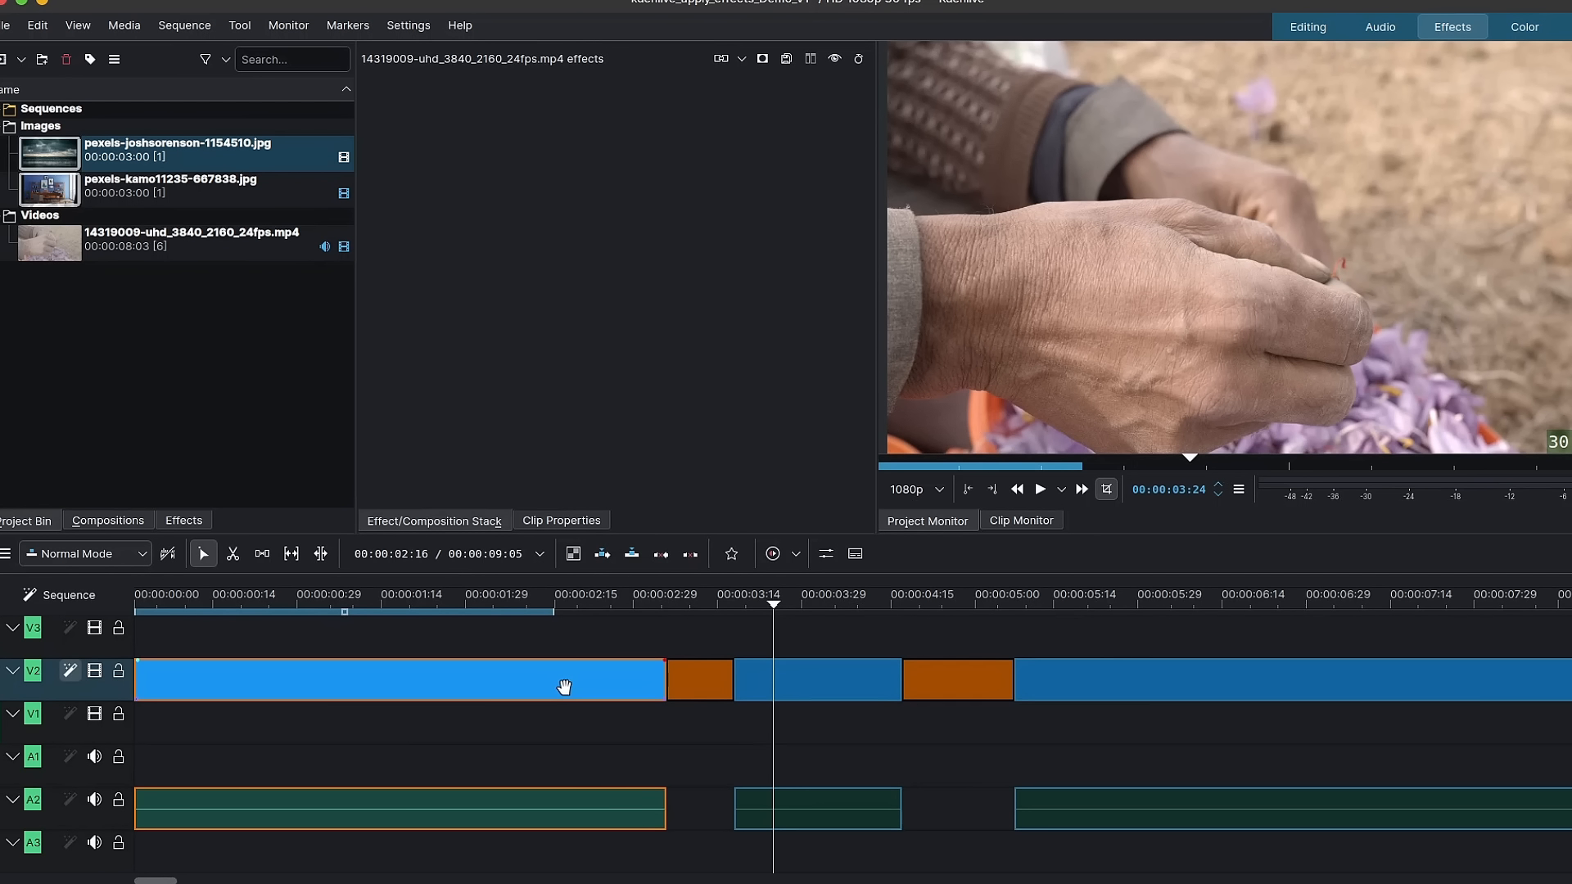
left_click(99, 692)
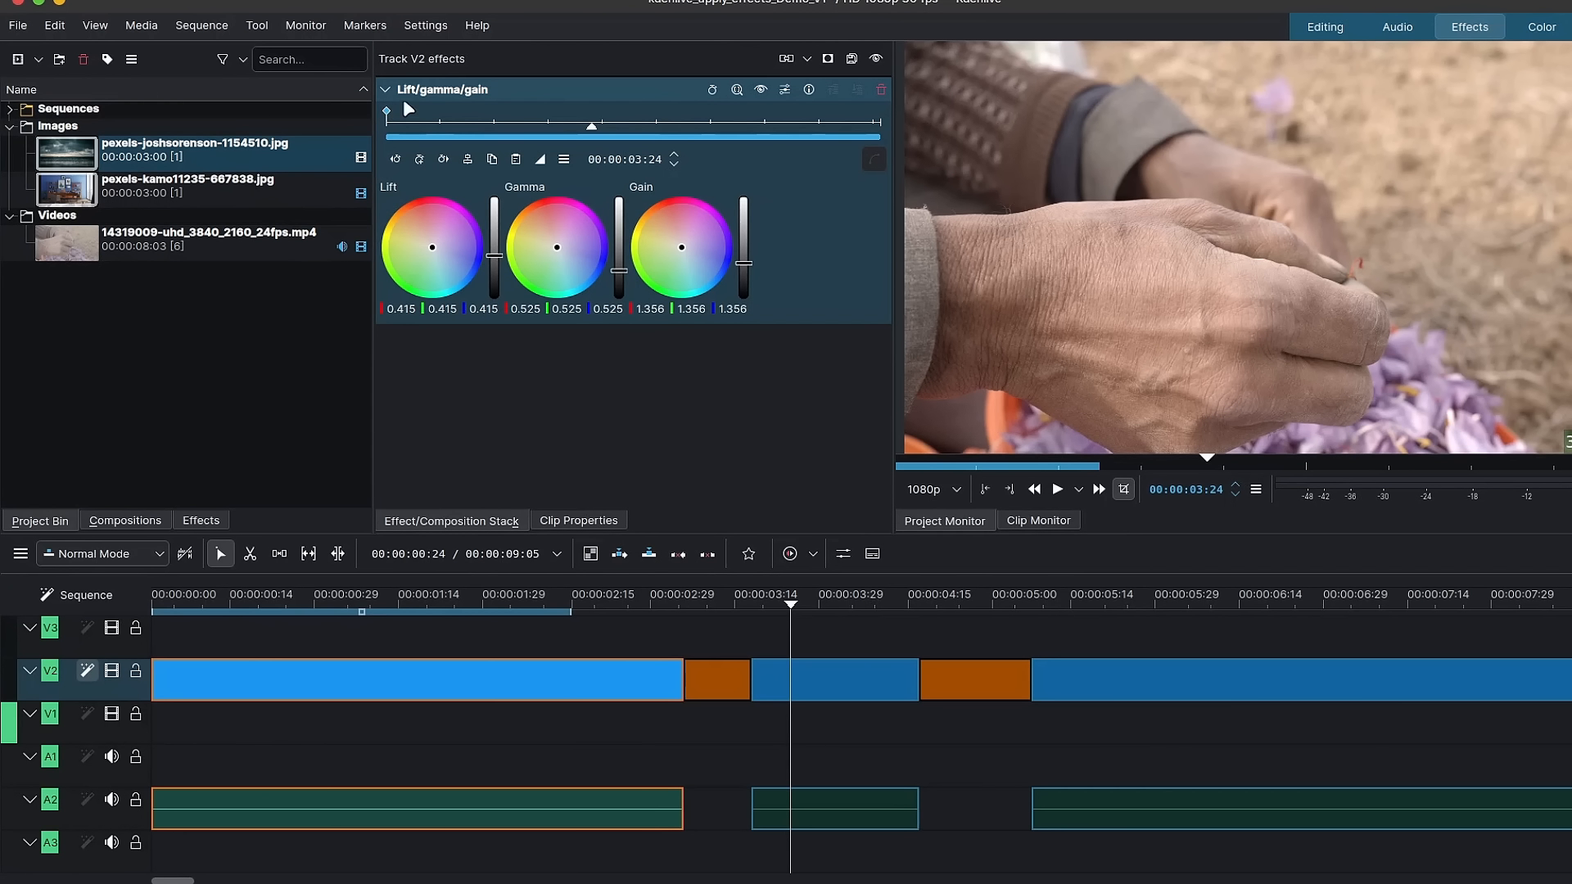
left_click_drag(440, 90, 114, 241)
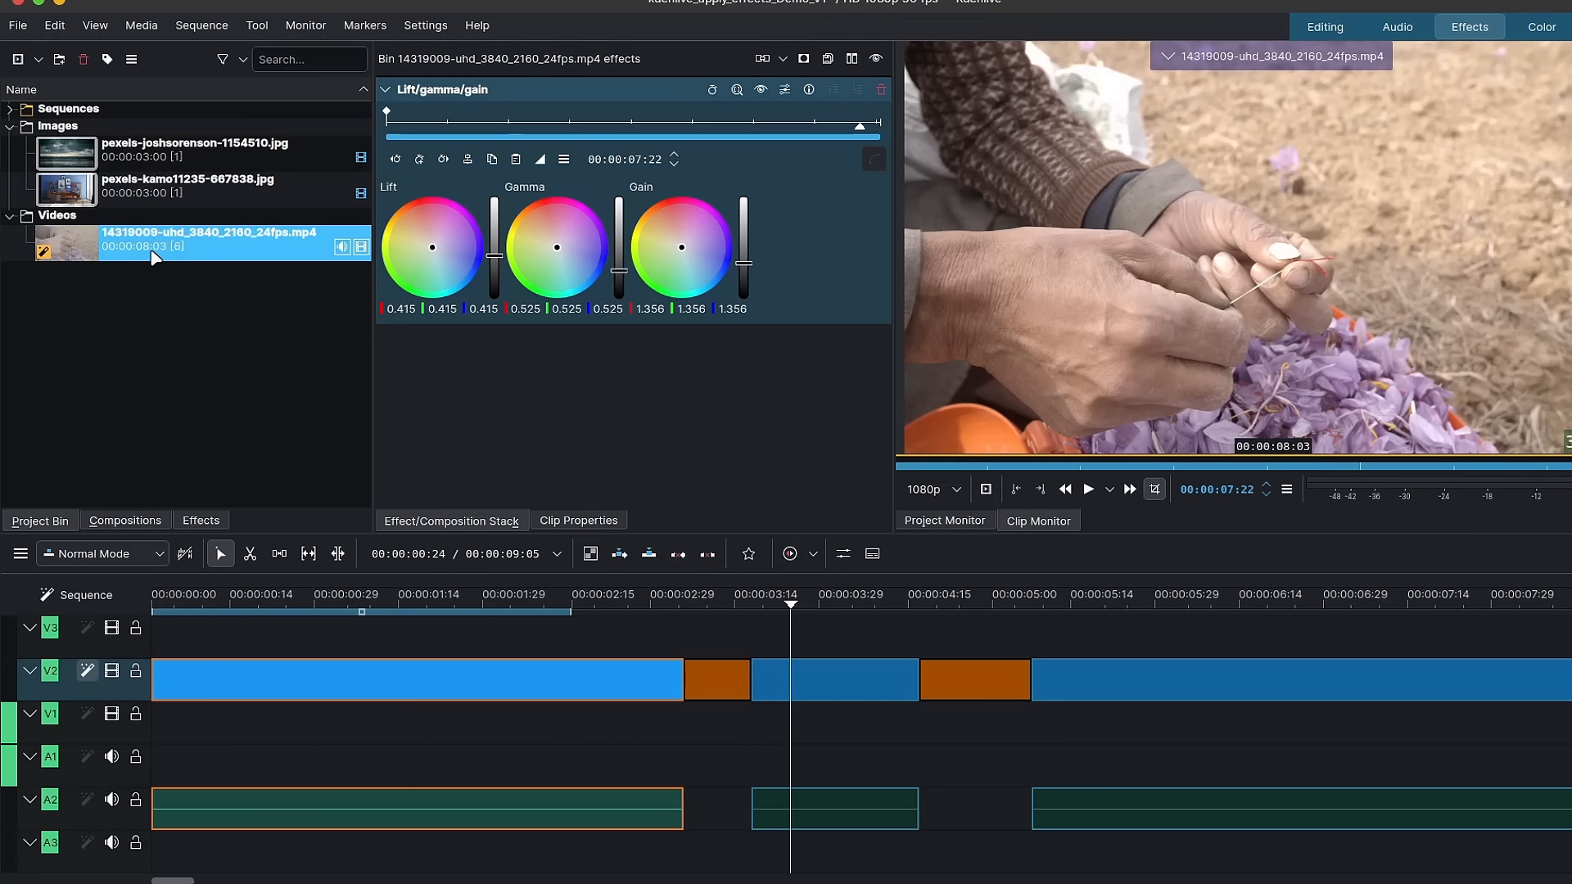
Set the bin video's Gain to 1.288, remove track V2's Lift/gamma/gain effect, and preview the timeline at 00:00:04:03
left_click_drag(743, 263, 743, 265)
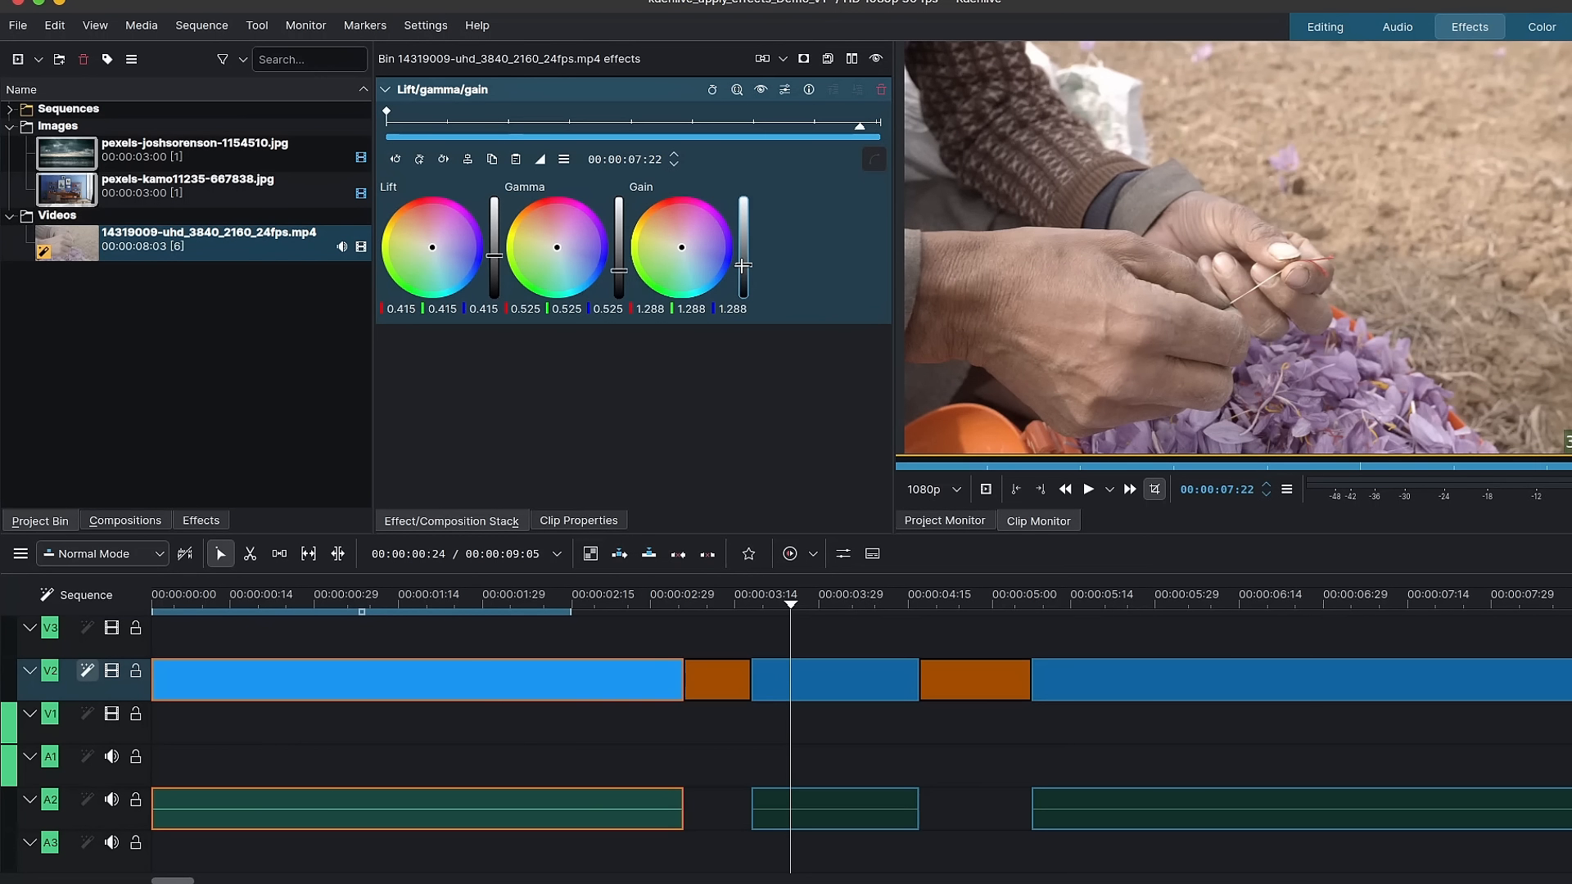
left_click(82, 692)
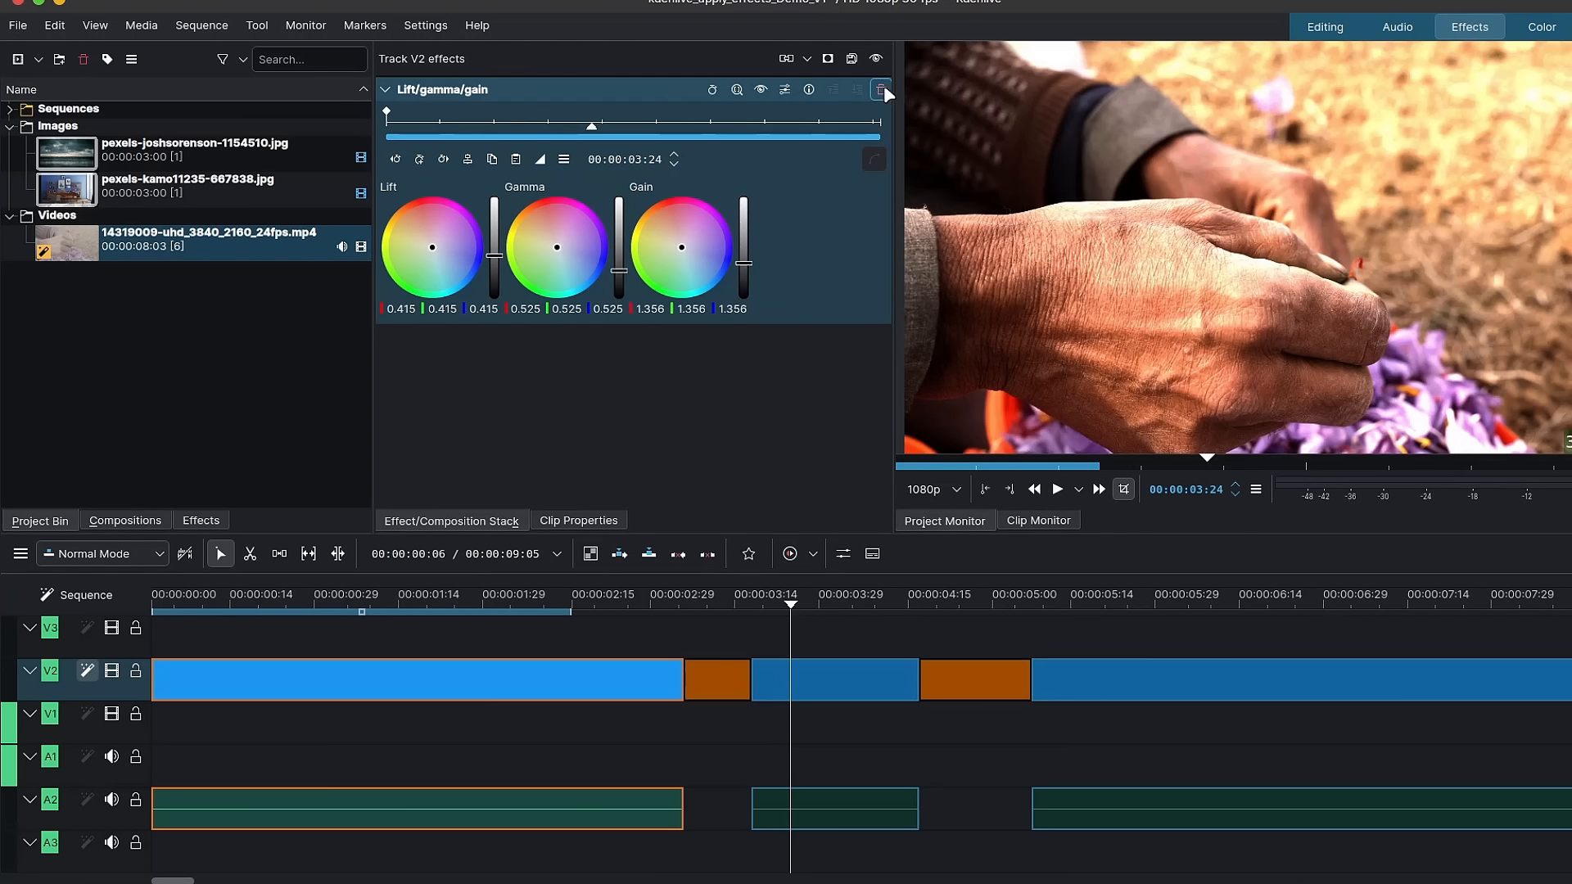
left_click(882, 90)
left_click_drag(498, 606, 842, 566)
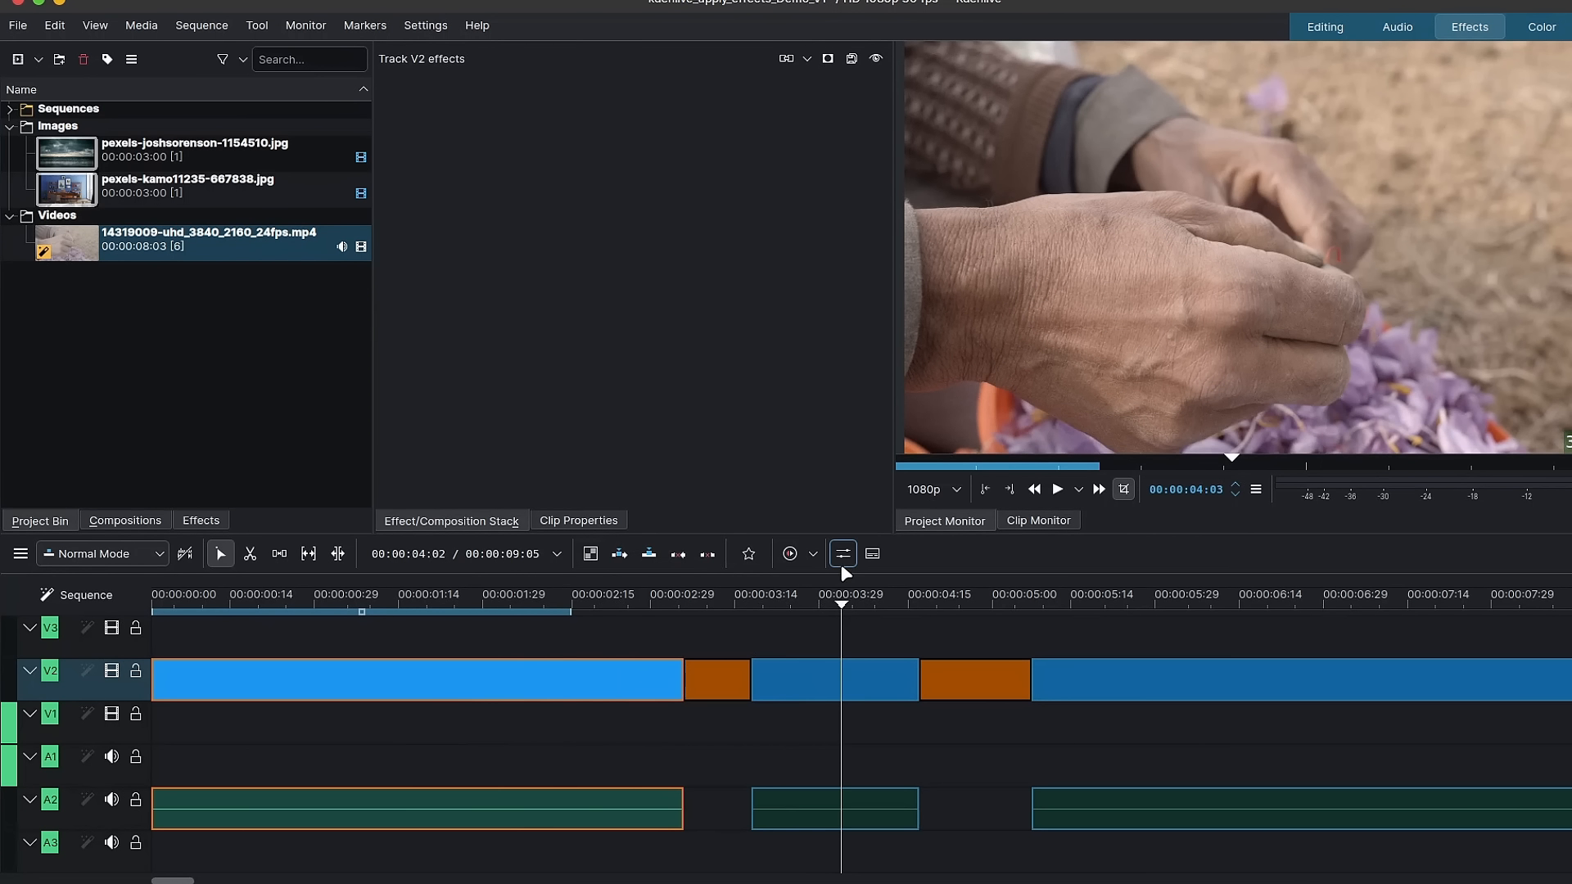
Set the bin video's Lift/gamma/gain effect to Lift 0.314, Gamma 0.475 and Gain 1.254, previewing its segments on the timeline
left_click(121, 246)
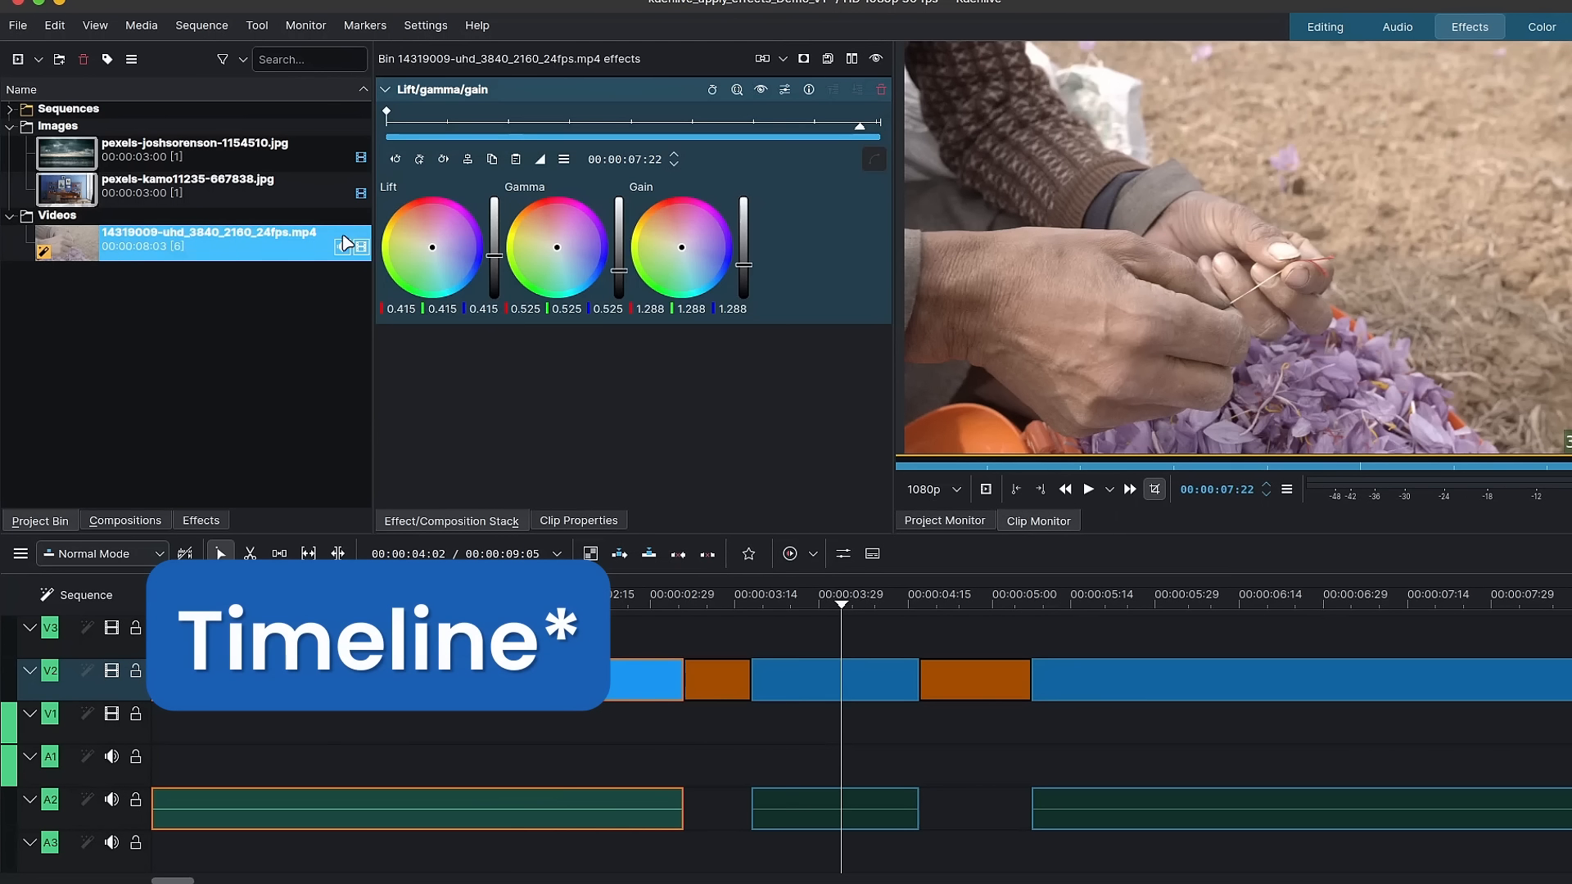
left_click(745, 266)
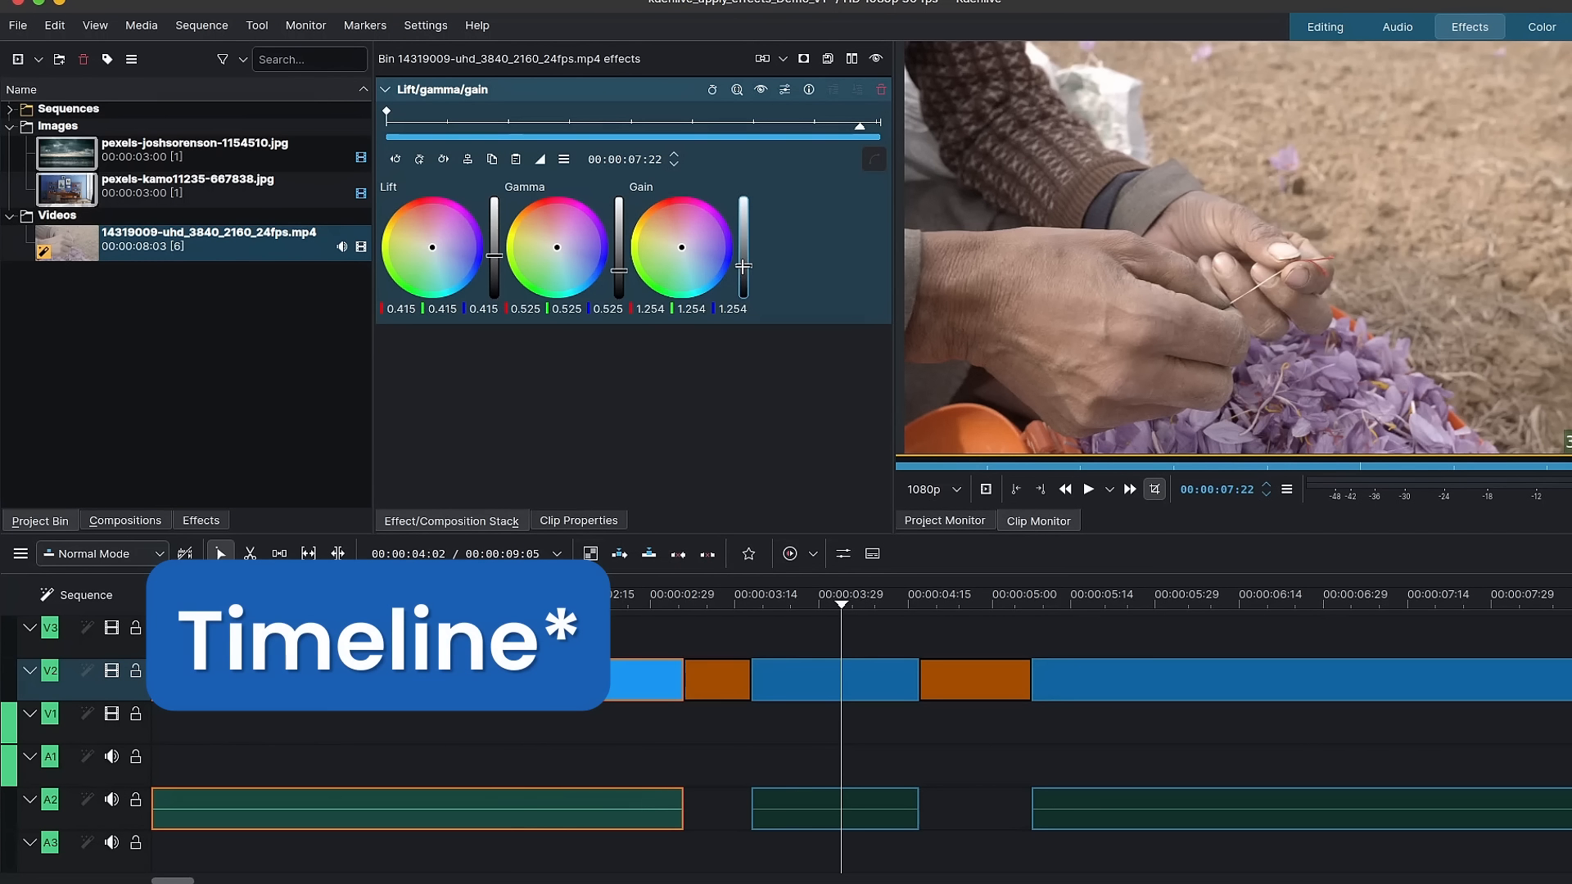
left_click(619, 277)
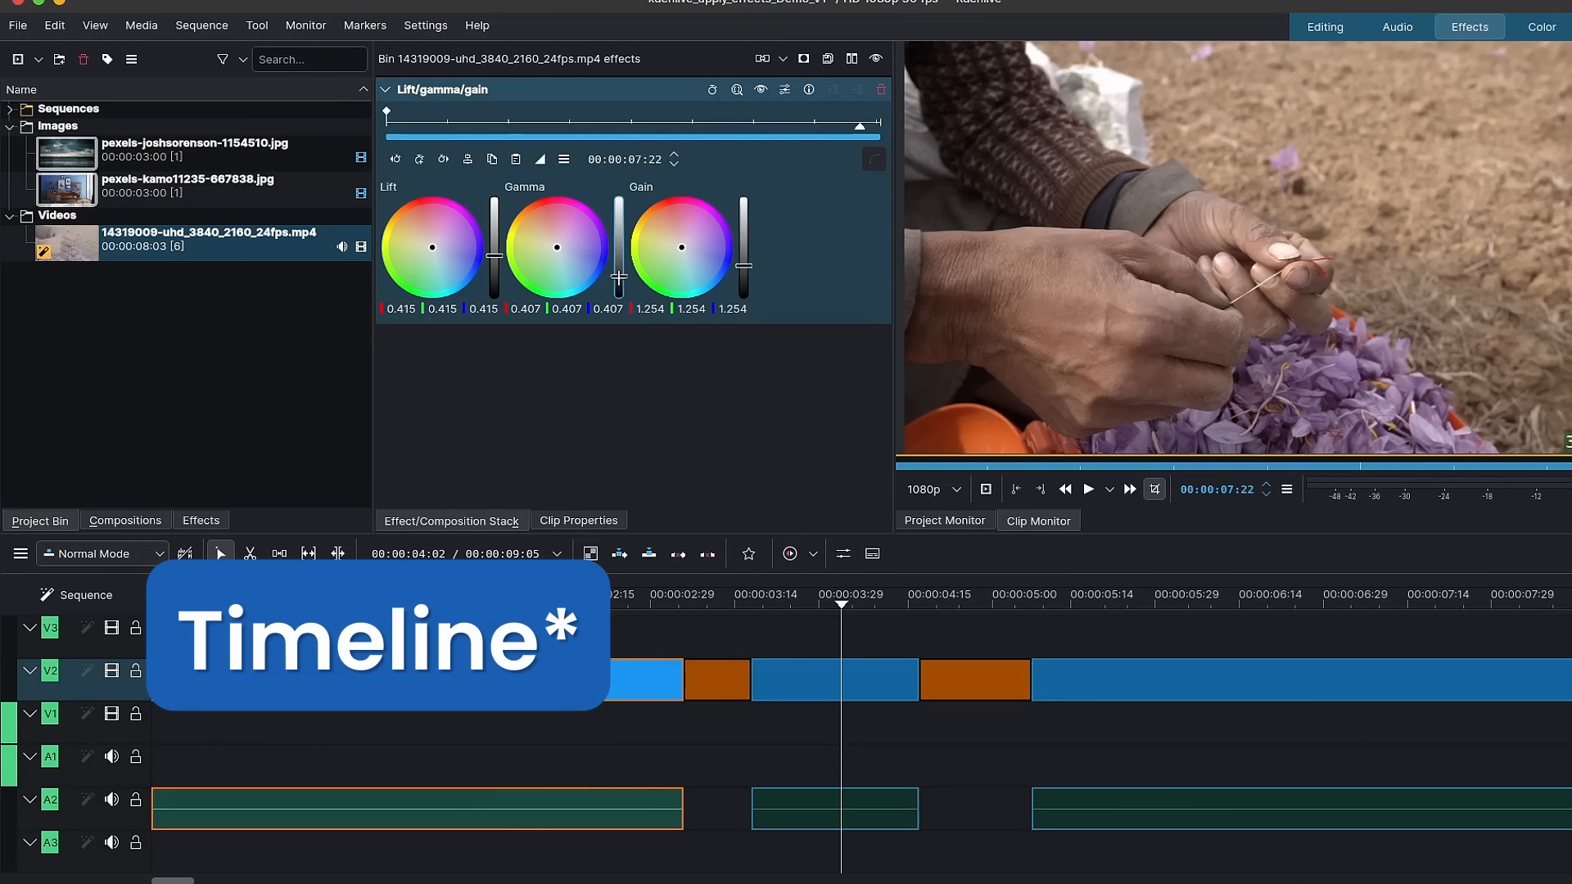
left_click(492, 266)
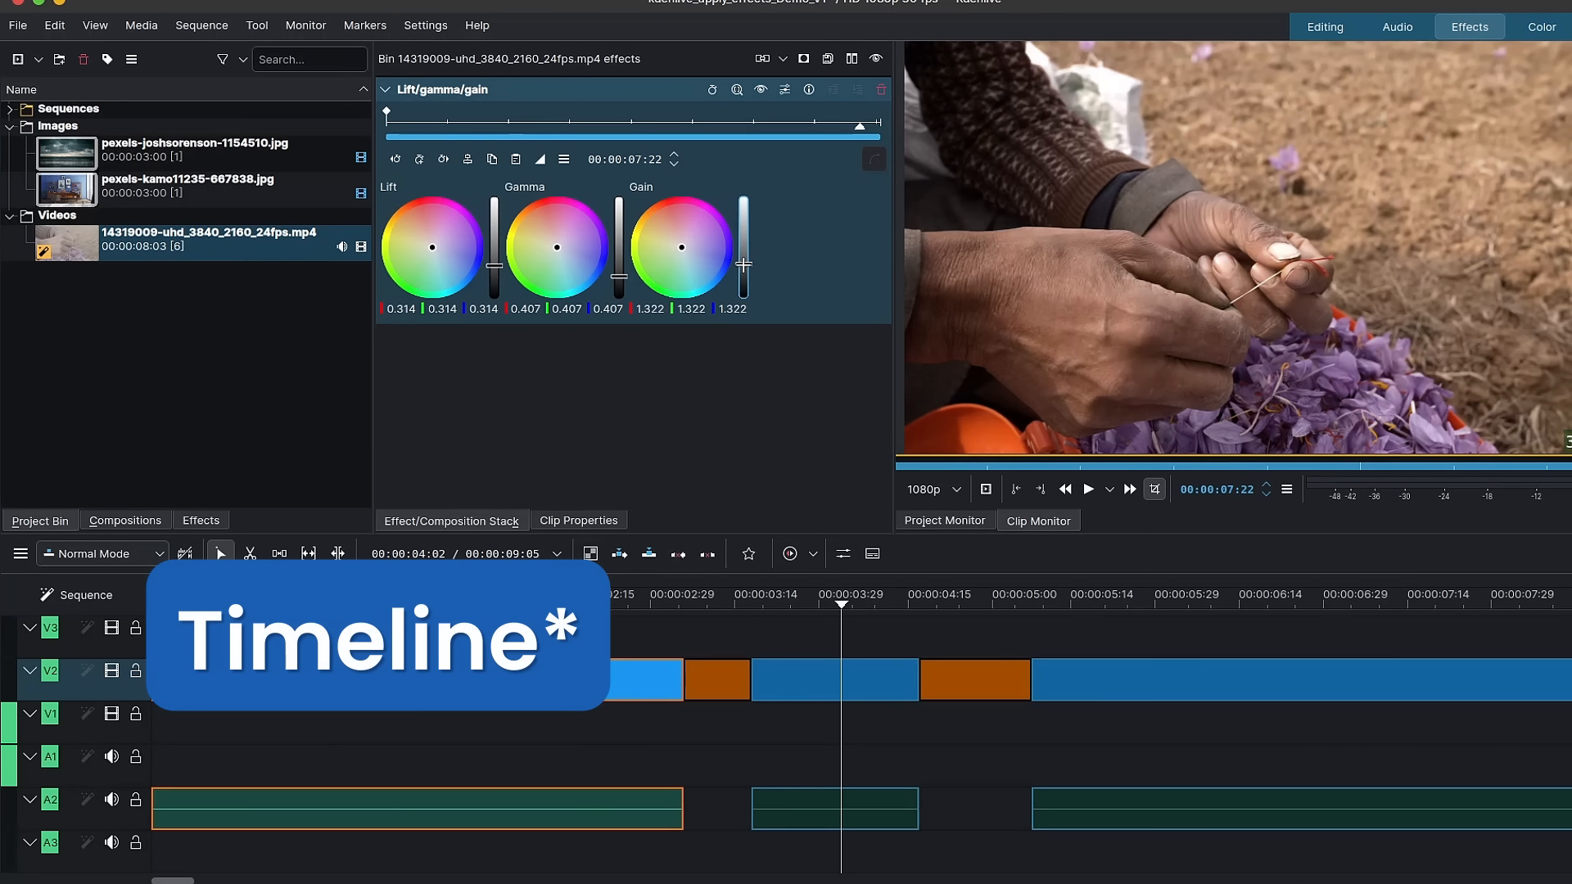
left_click(619, 273)
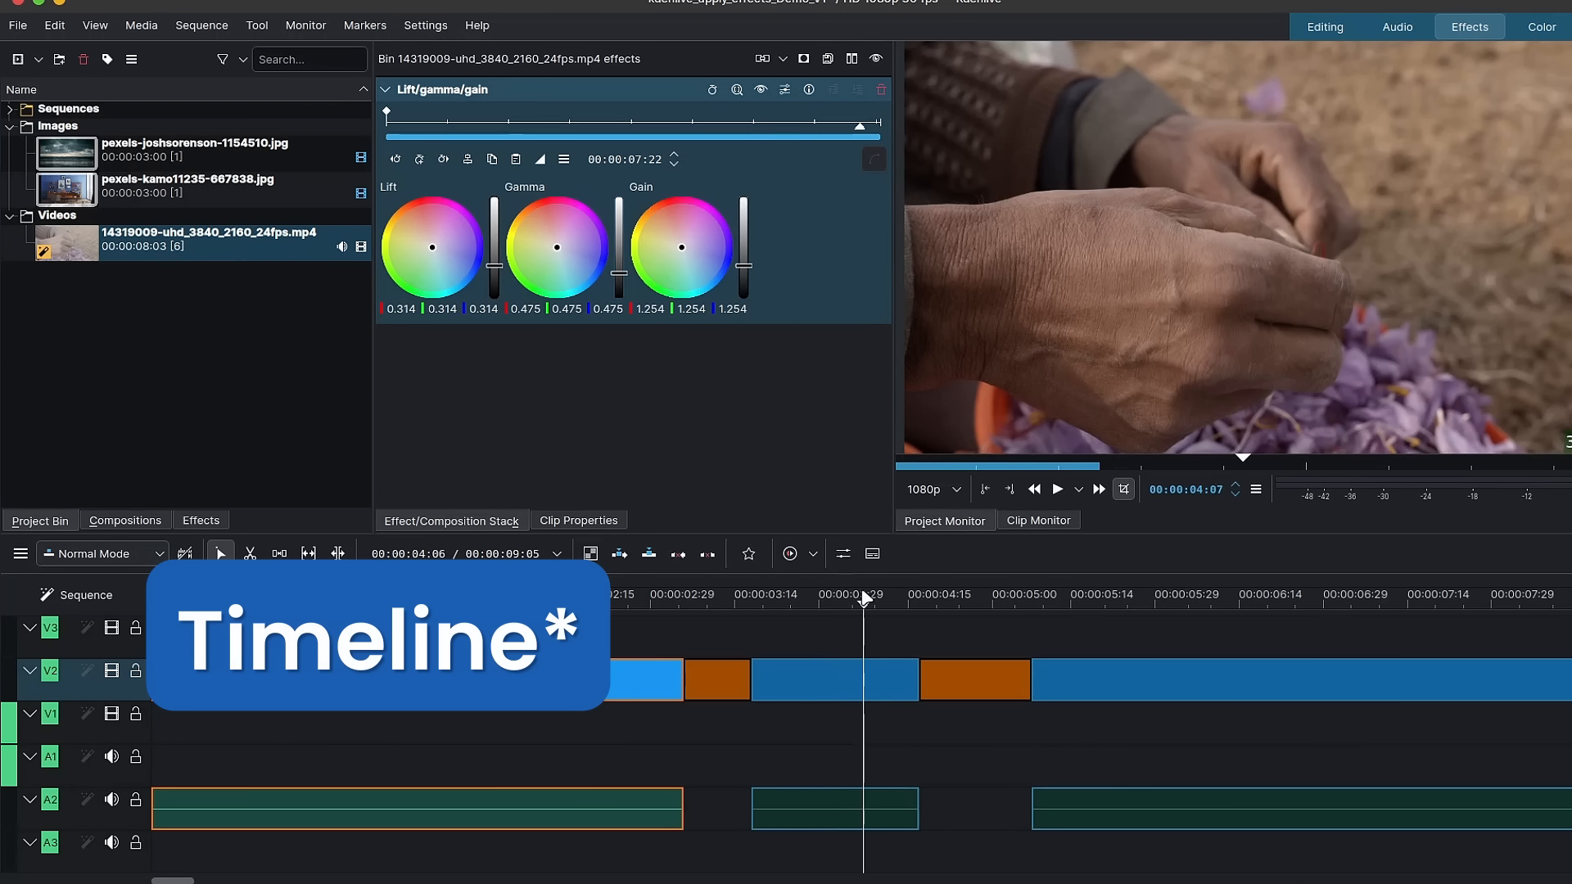
left_click_drag(1106, 592, 1176, 592)
Fit pexels-kamo11235-667838.jpg in the bin to the frame width with Transform, center it vertically, and check it on the timeline
left_click(718, 678)
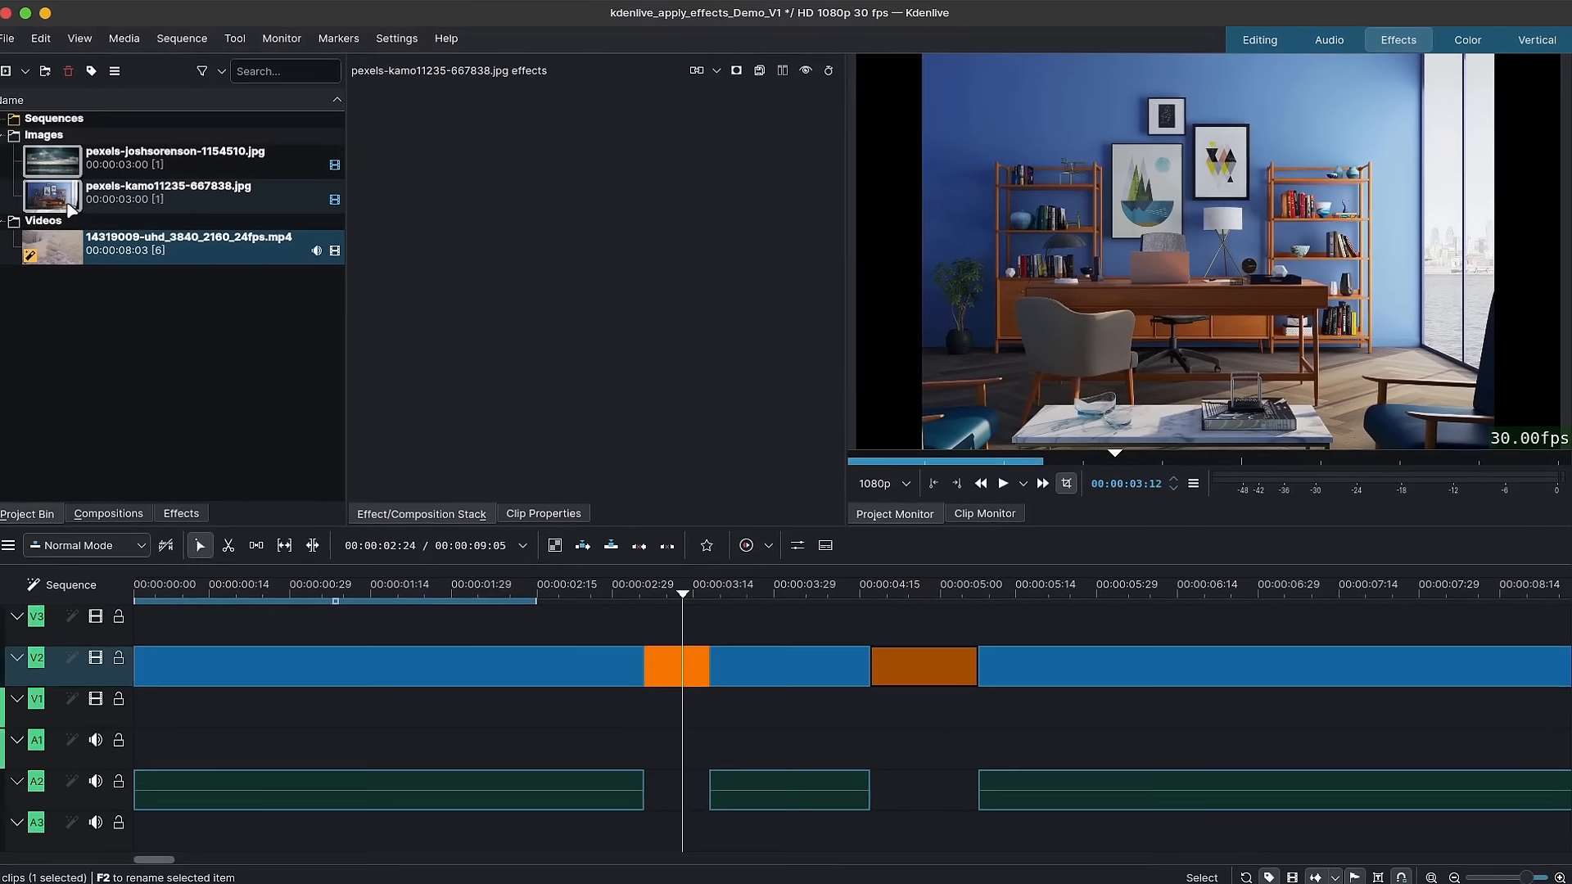
left_click(79, 203)
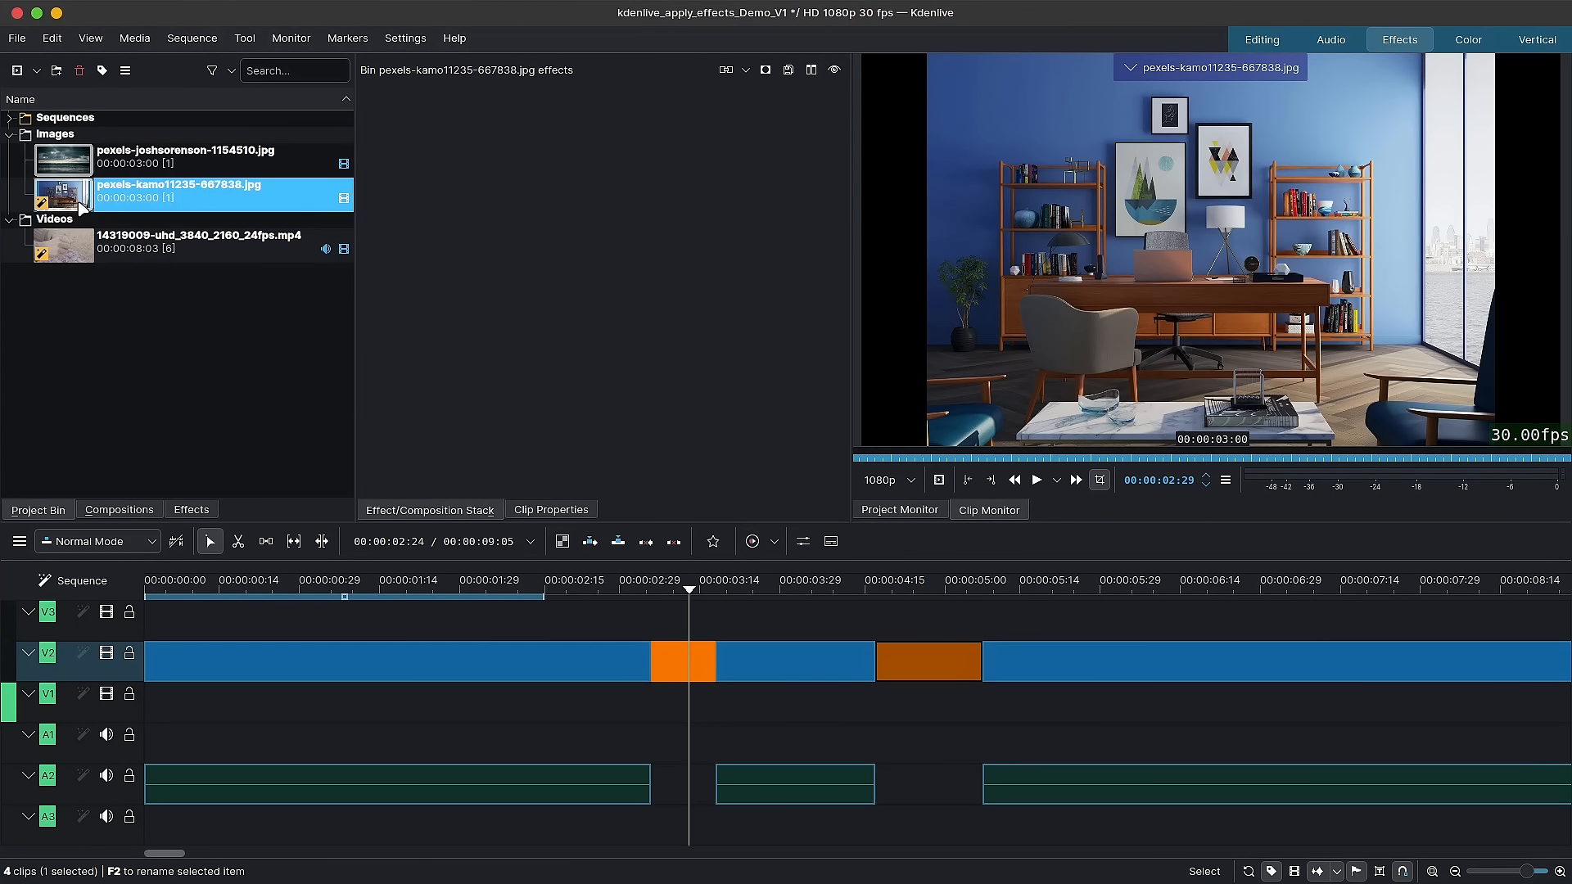
left_click(592, 300)
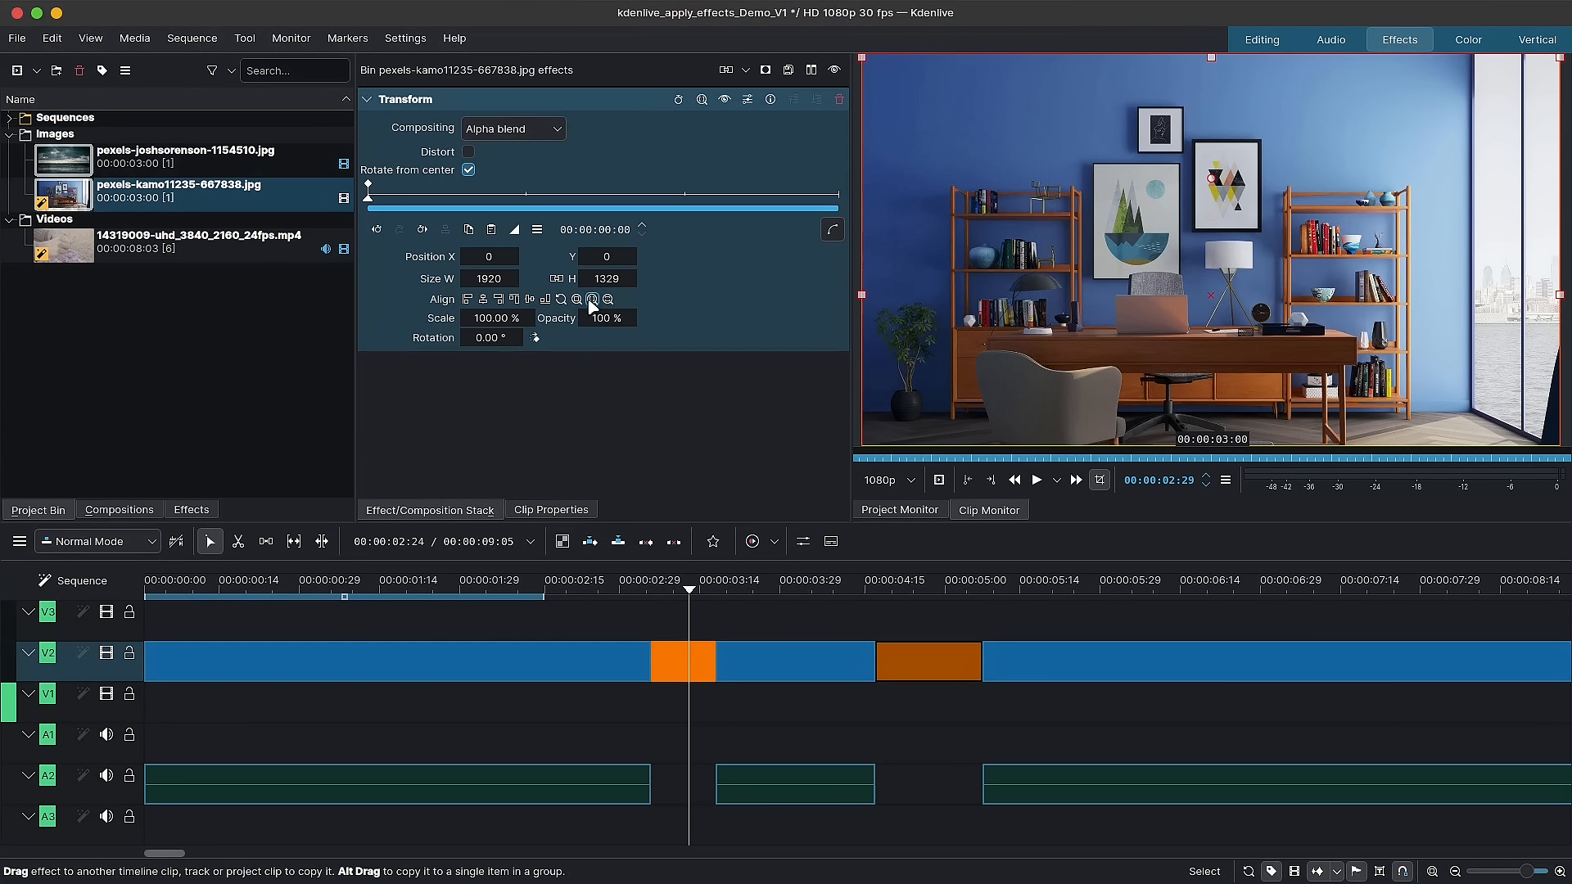
left_click(530, 299)
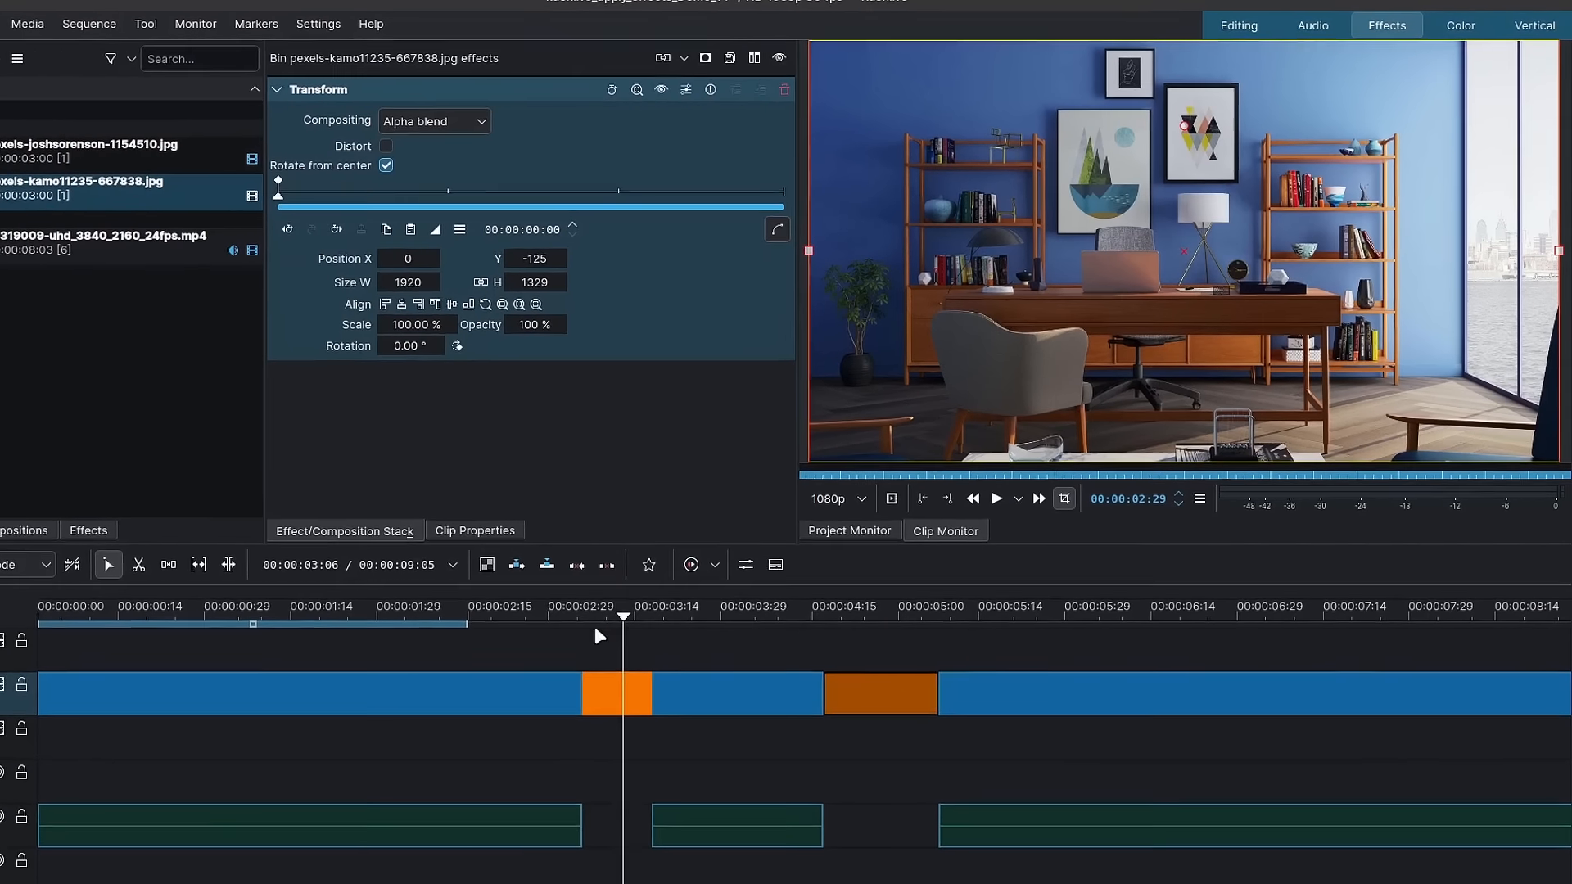
left_click(685, 589)
left_click(600, 622)
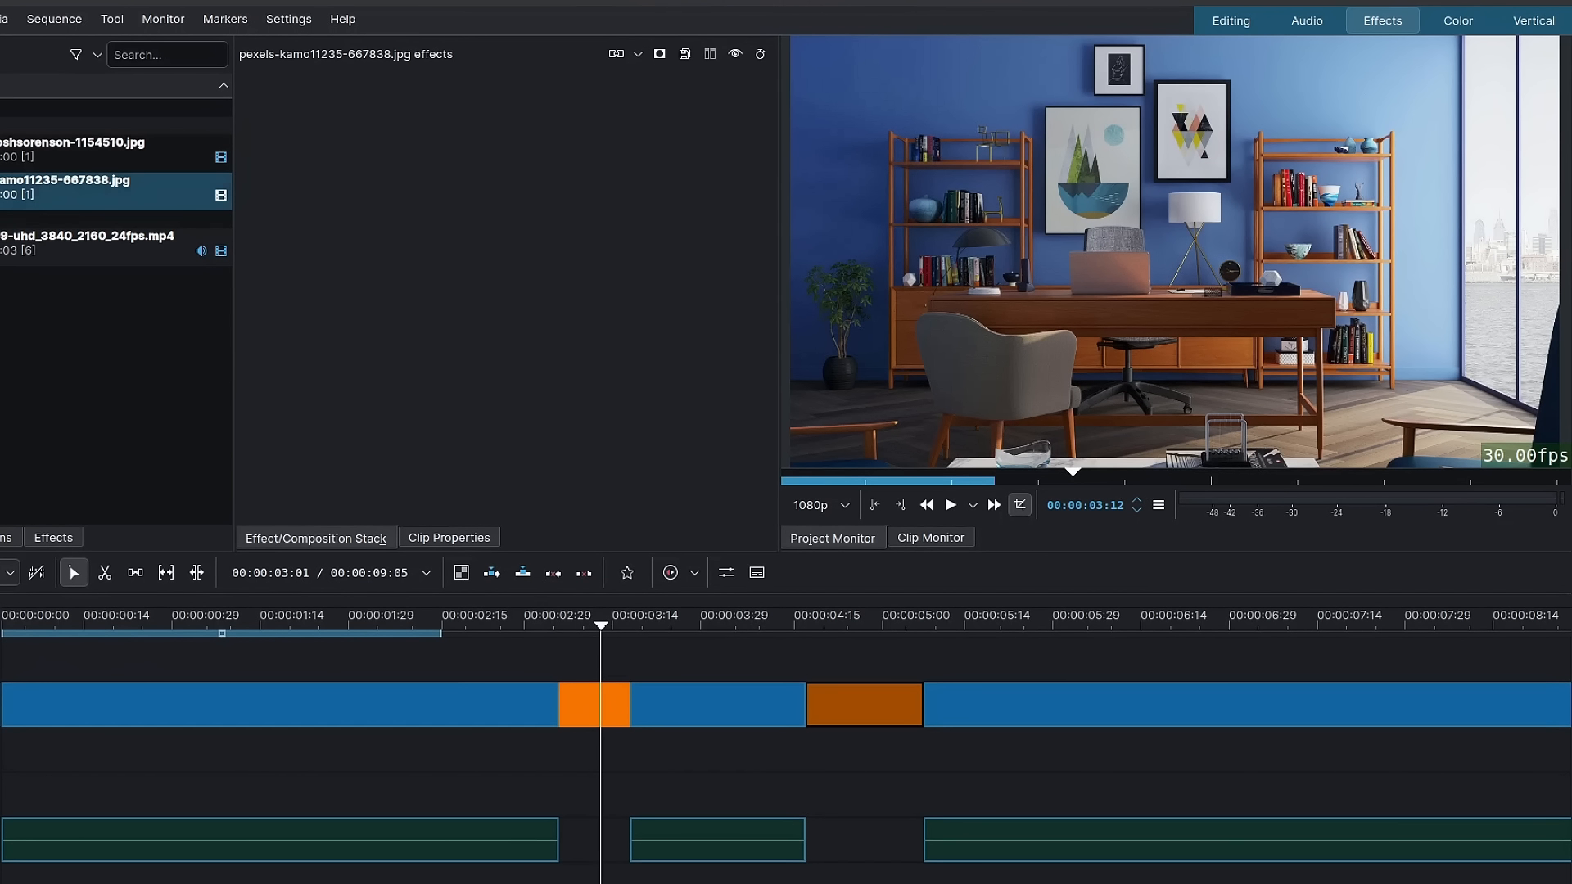
Try shifting the bin office image upward in its Transform effect, center it vertically again at Y -125, and save the project
left_click(65, 190)
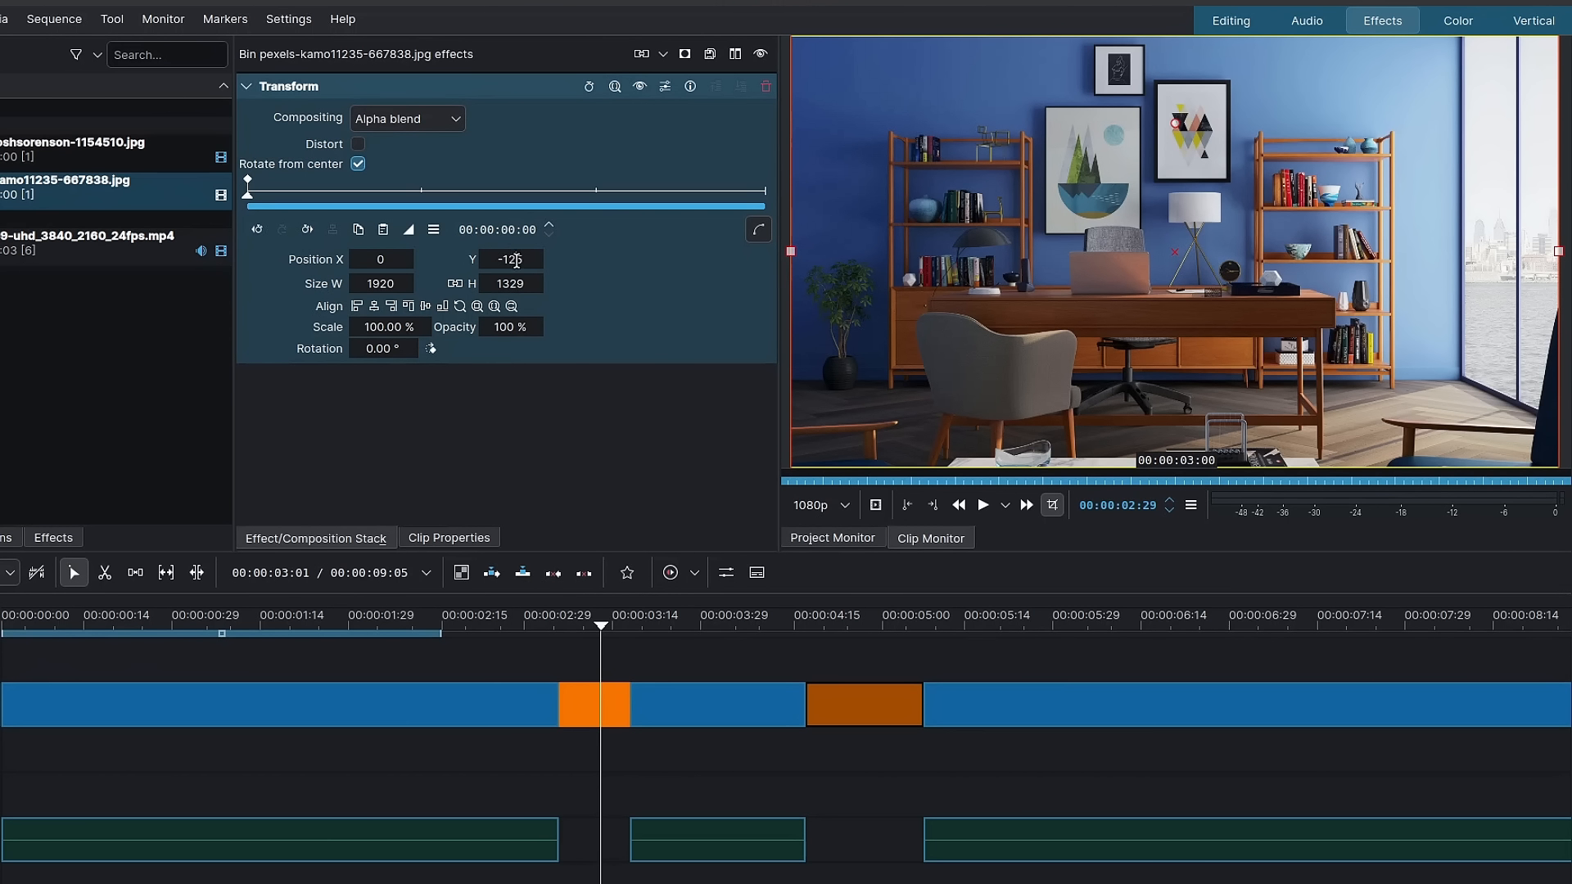
left_click_drag(517, 260, 448, 260)
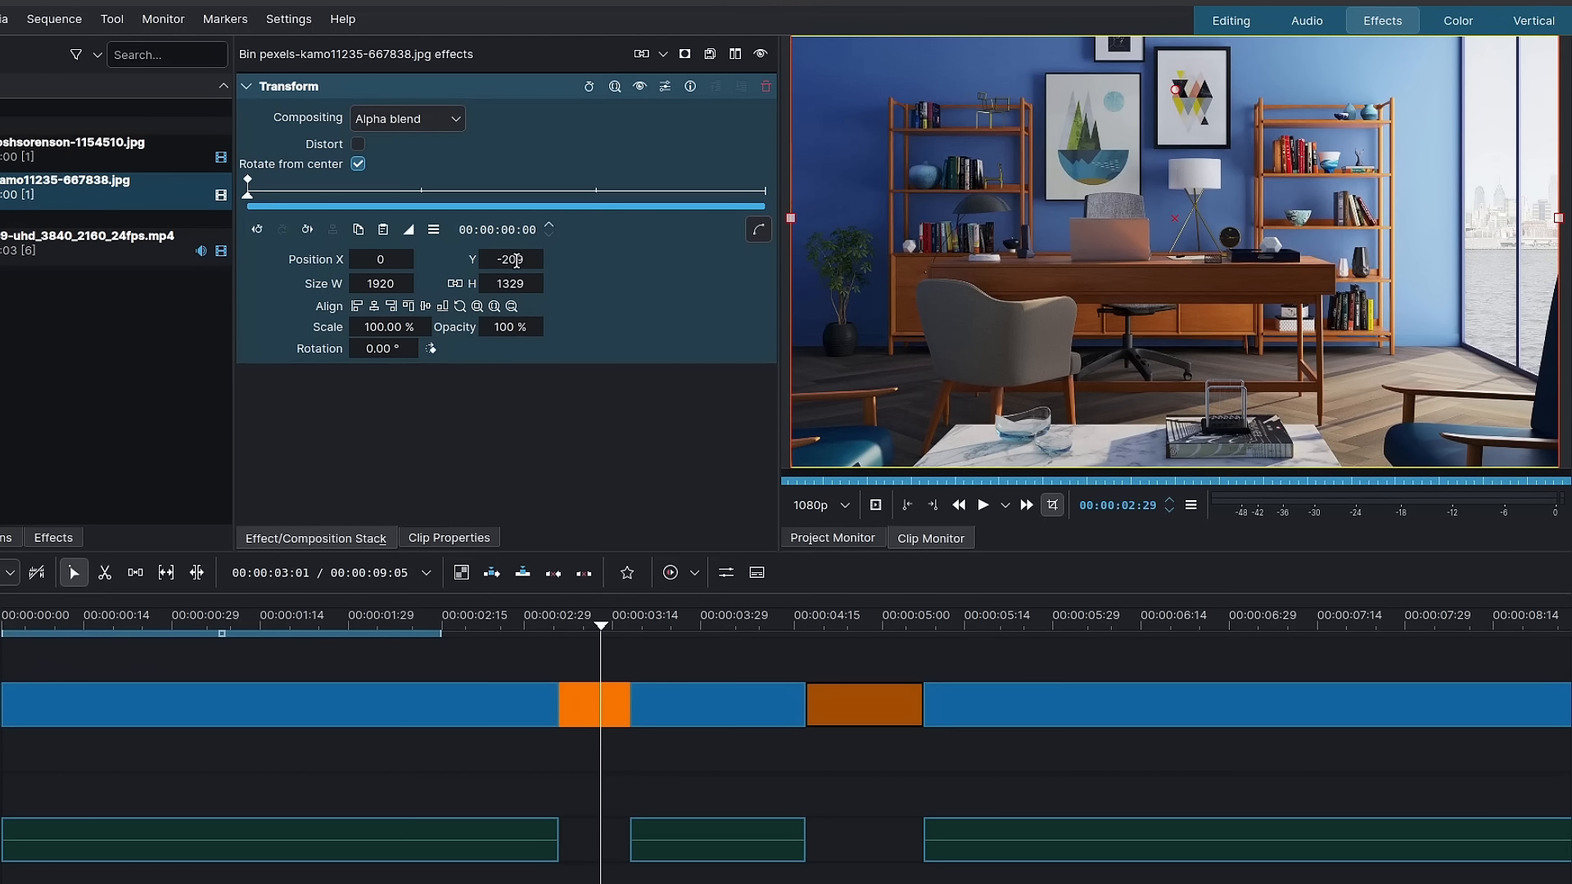
left_click(426, 309)
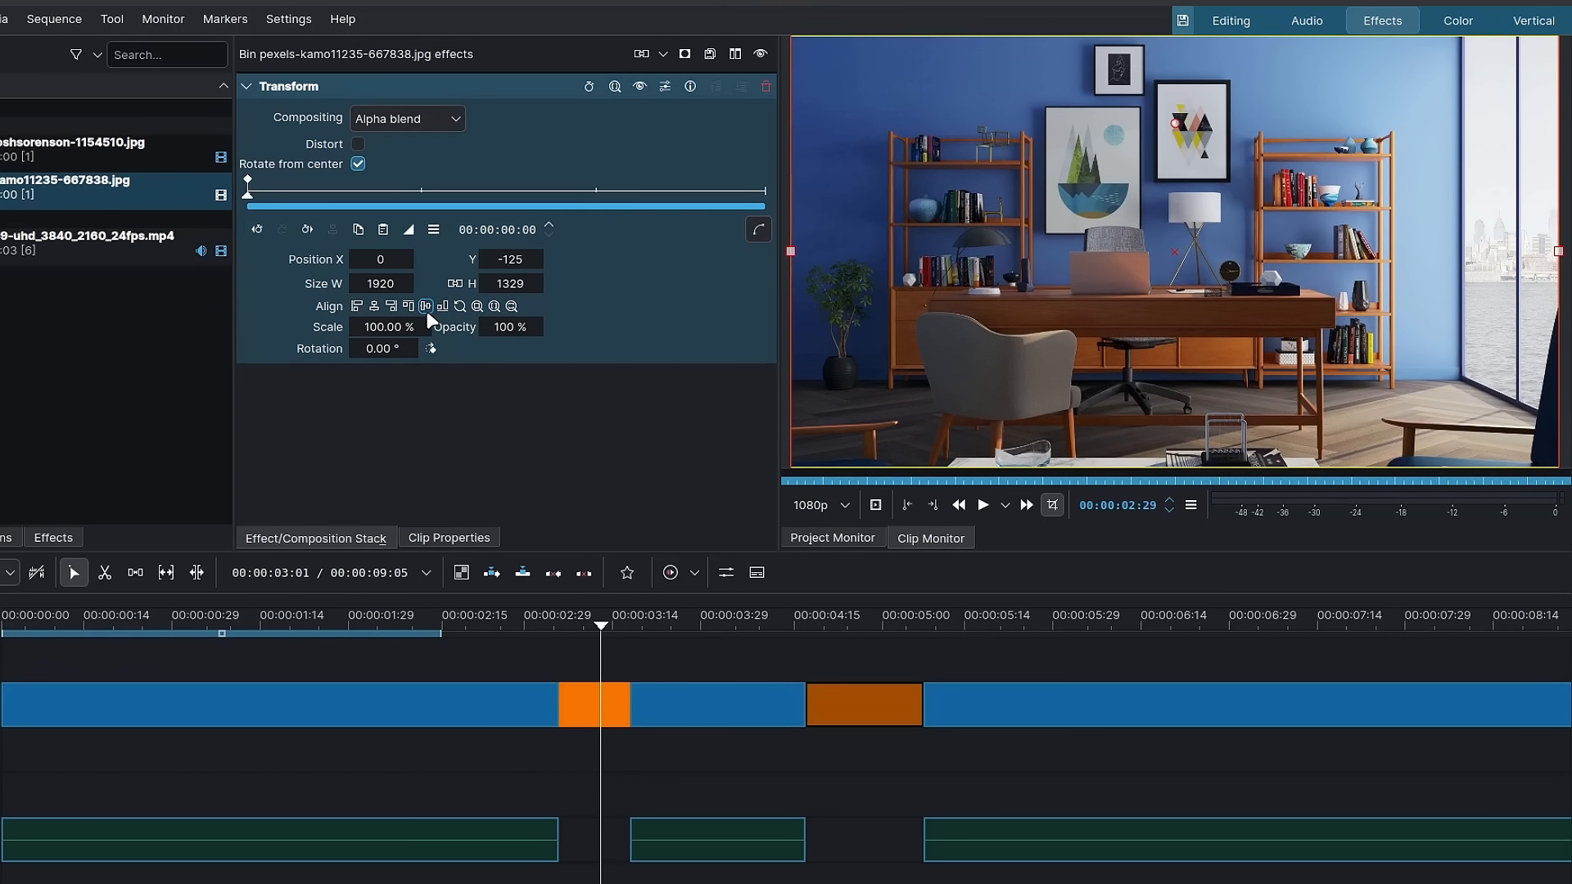
key("ctrl+s")
Try a Transform with Position Y -12 on the timeline instance of the office image, and remove that effect
left_click(589, 637)
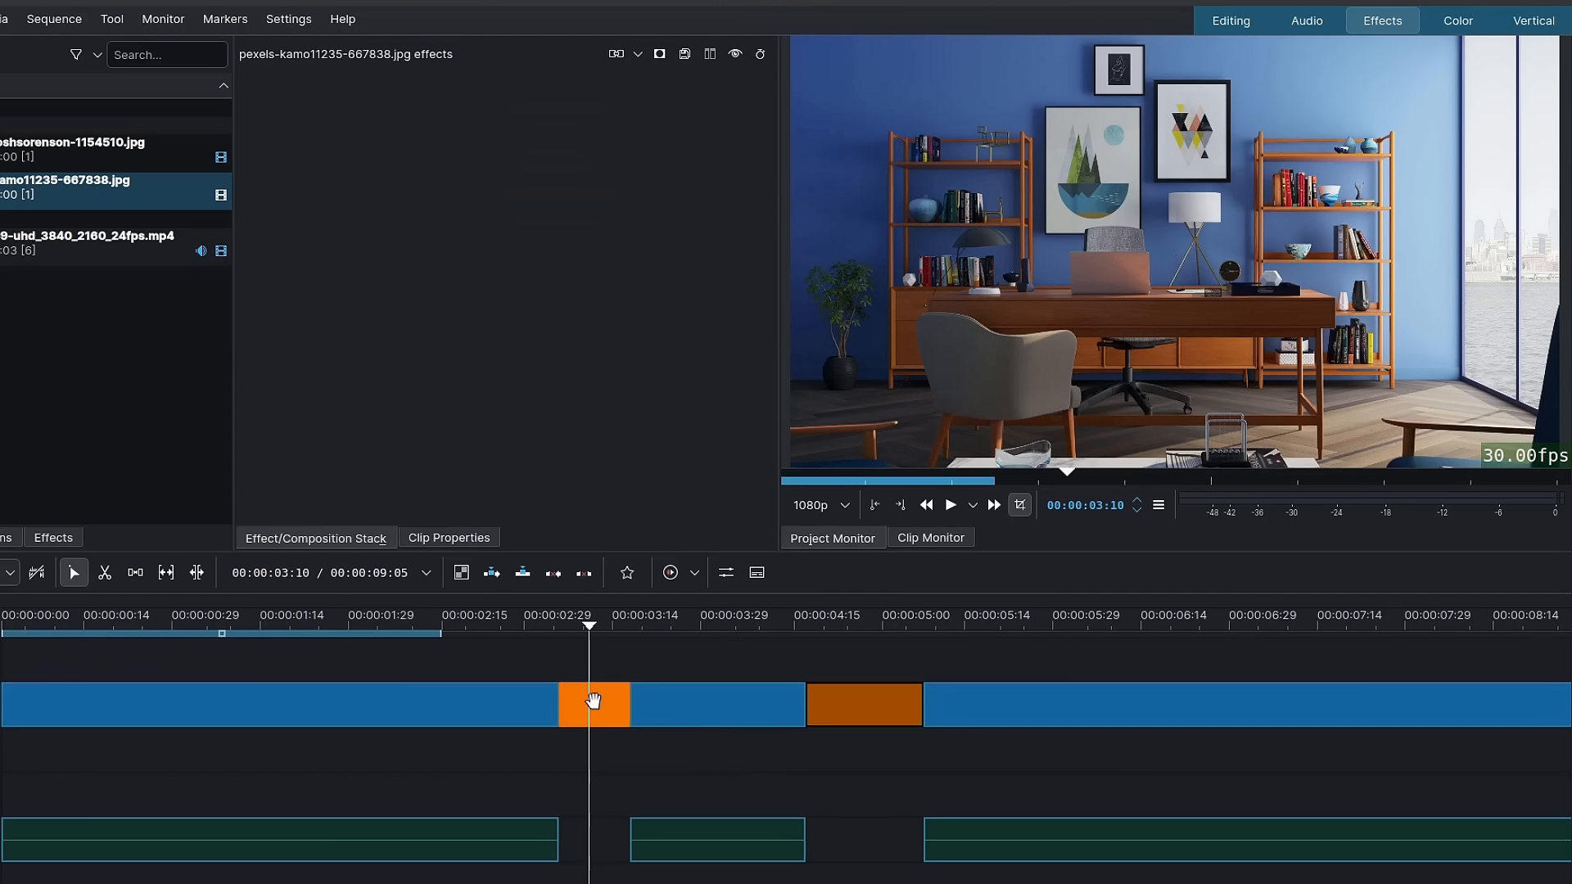
left_click(593, 701)
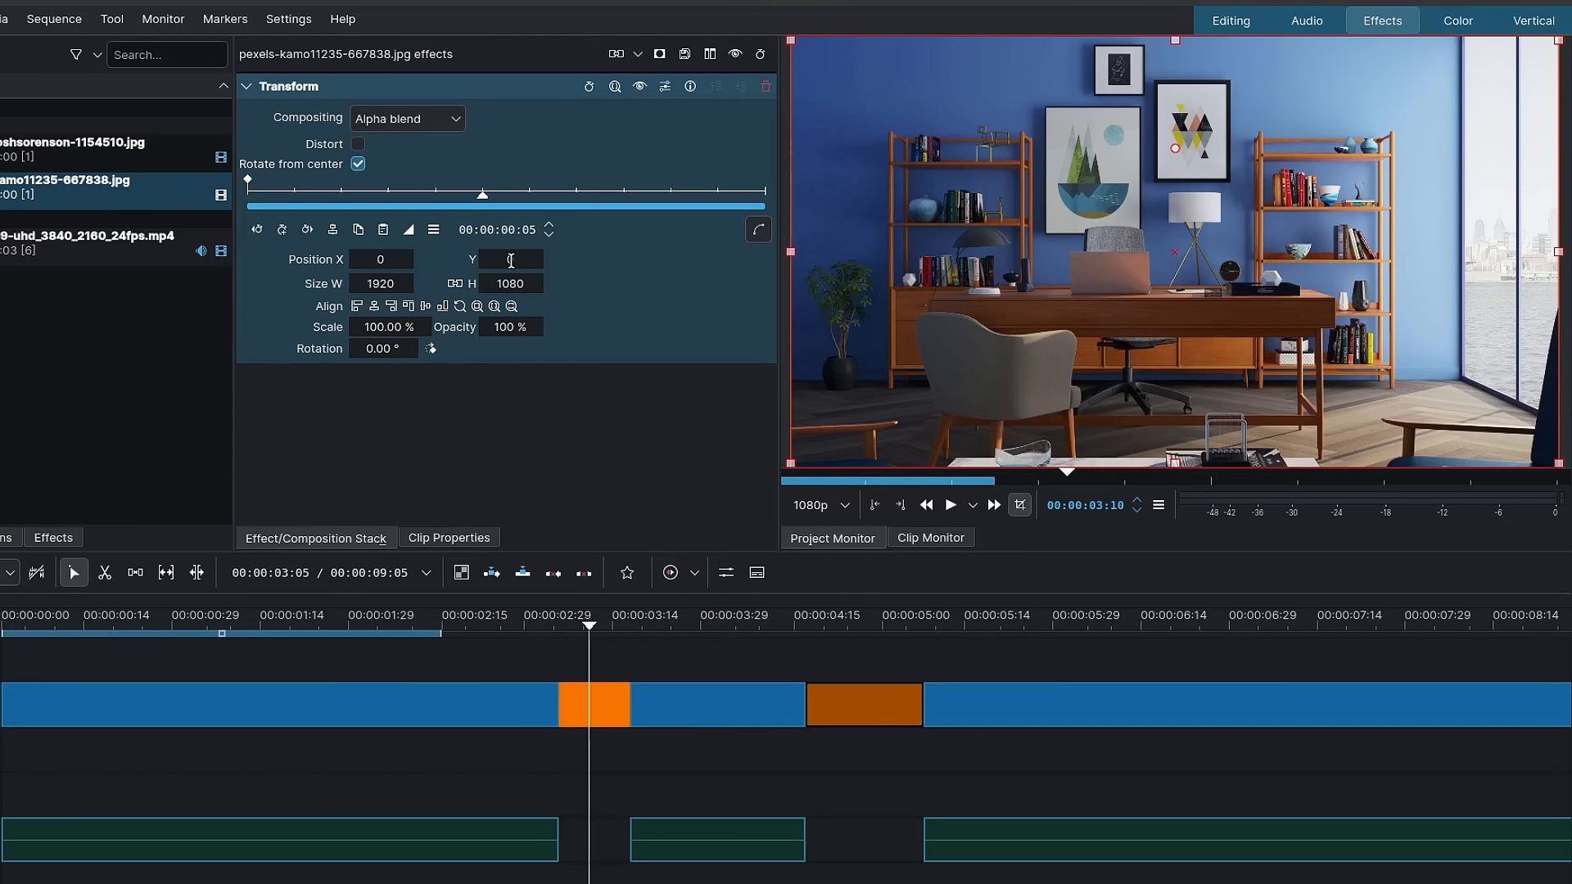
mouse_move(517, 260)
left_mouse_down()
mouse_move(569, 261)
mouse_move(468, 260)
mouse_move(507, 261)
left_mouse_up()
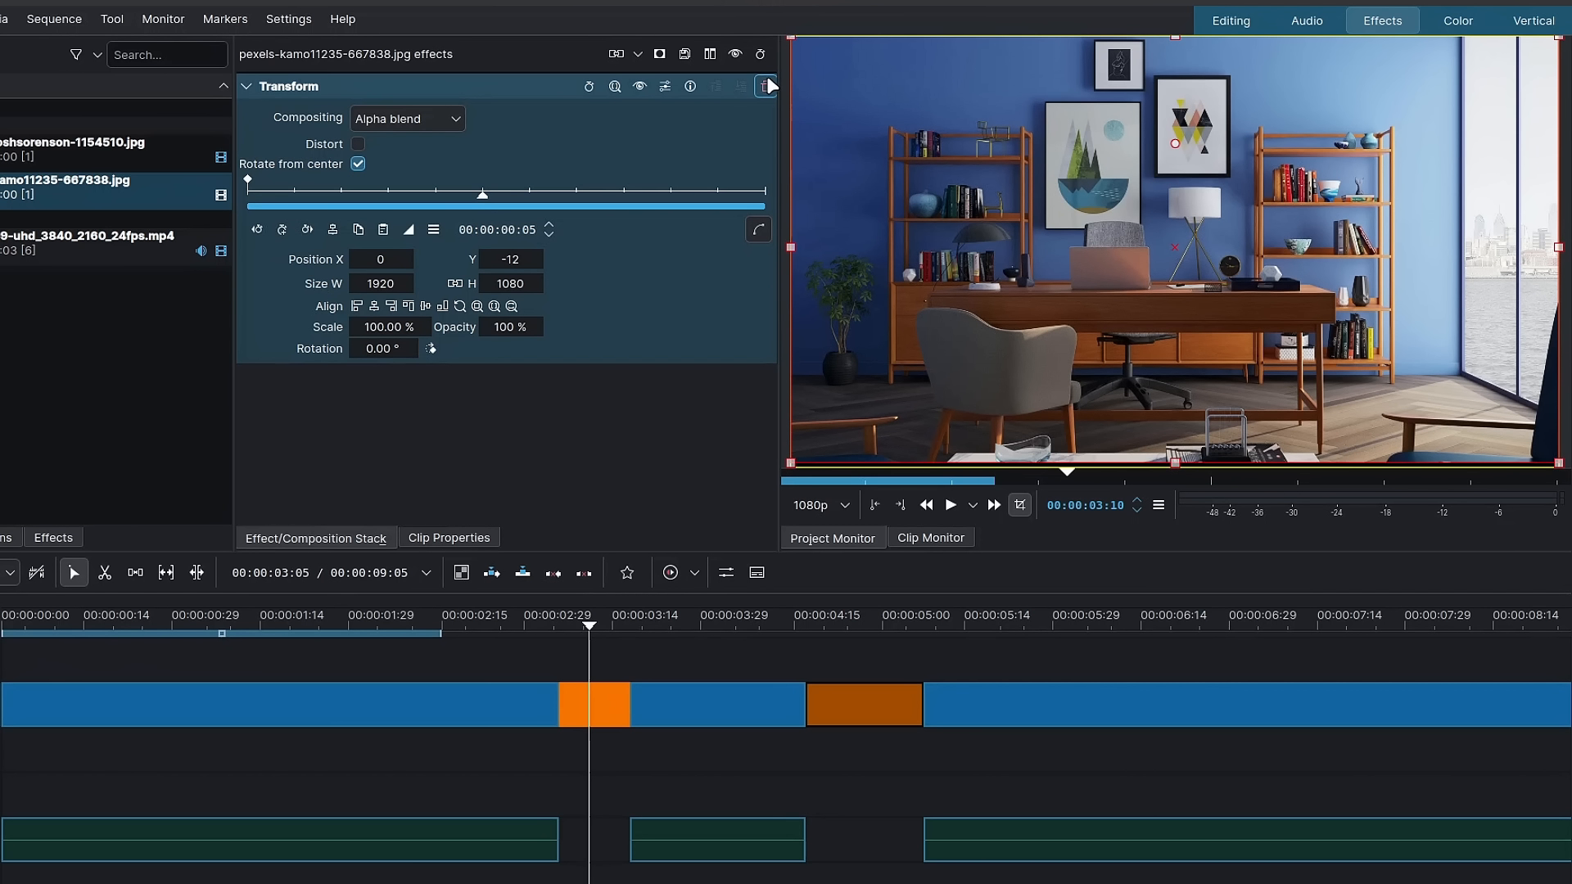
left_click(766, 85)
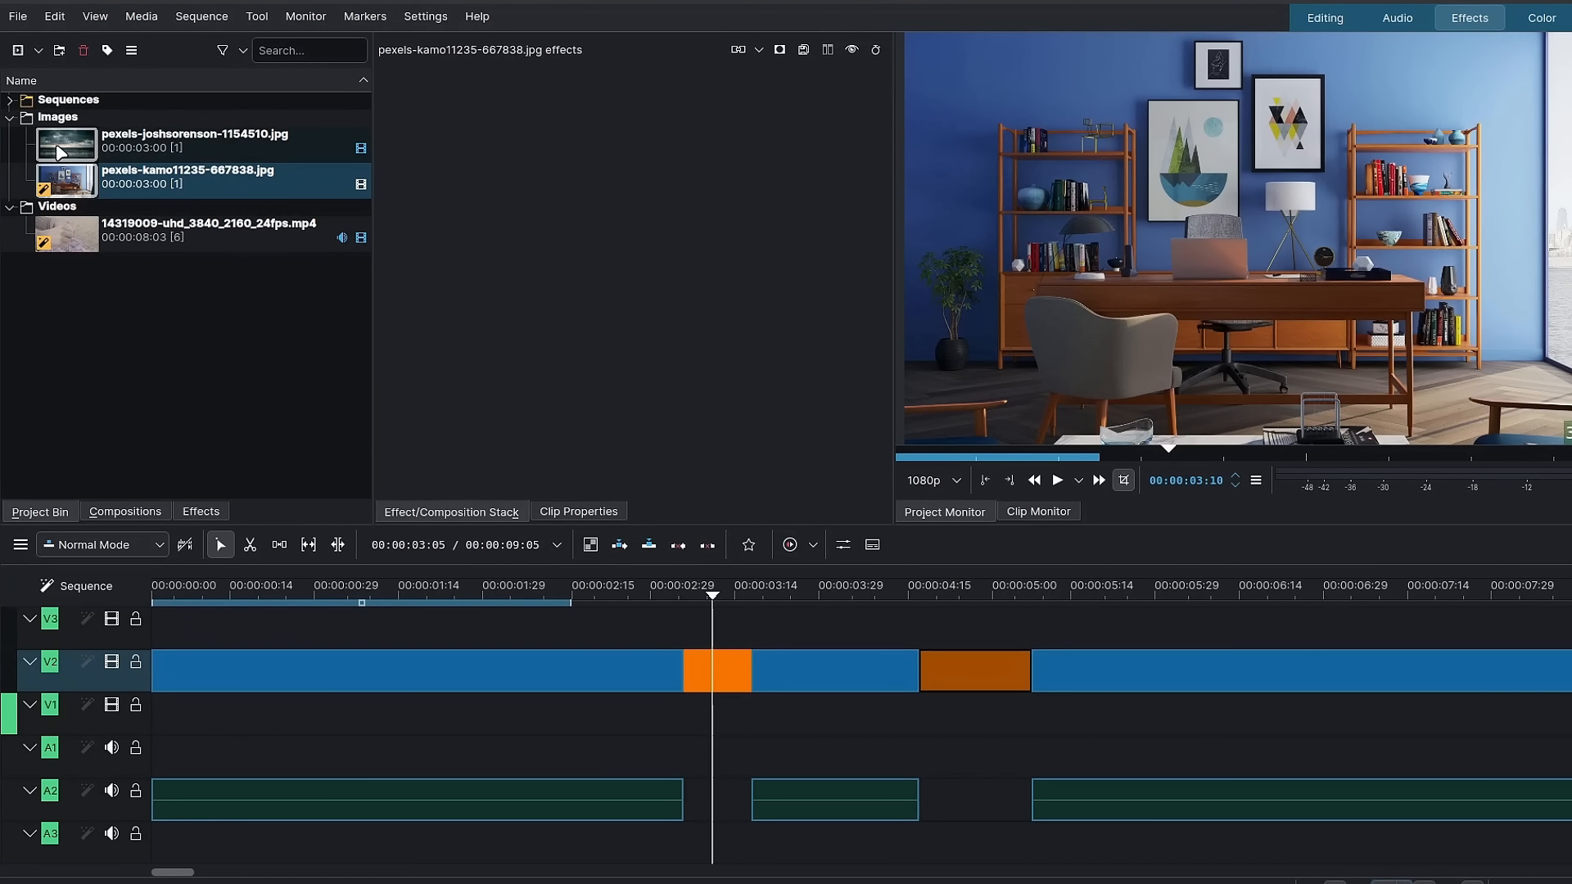
Fit pexels-joshsorenson-1154510.jpg in the bin to the frame width with Transform and center it vertically at Y -100
left_click(60, 153)
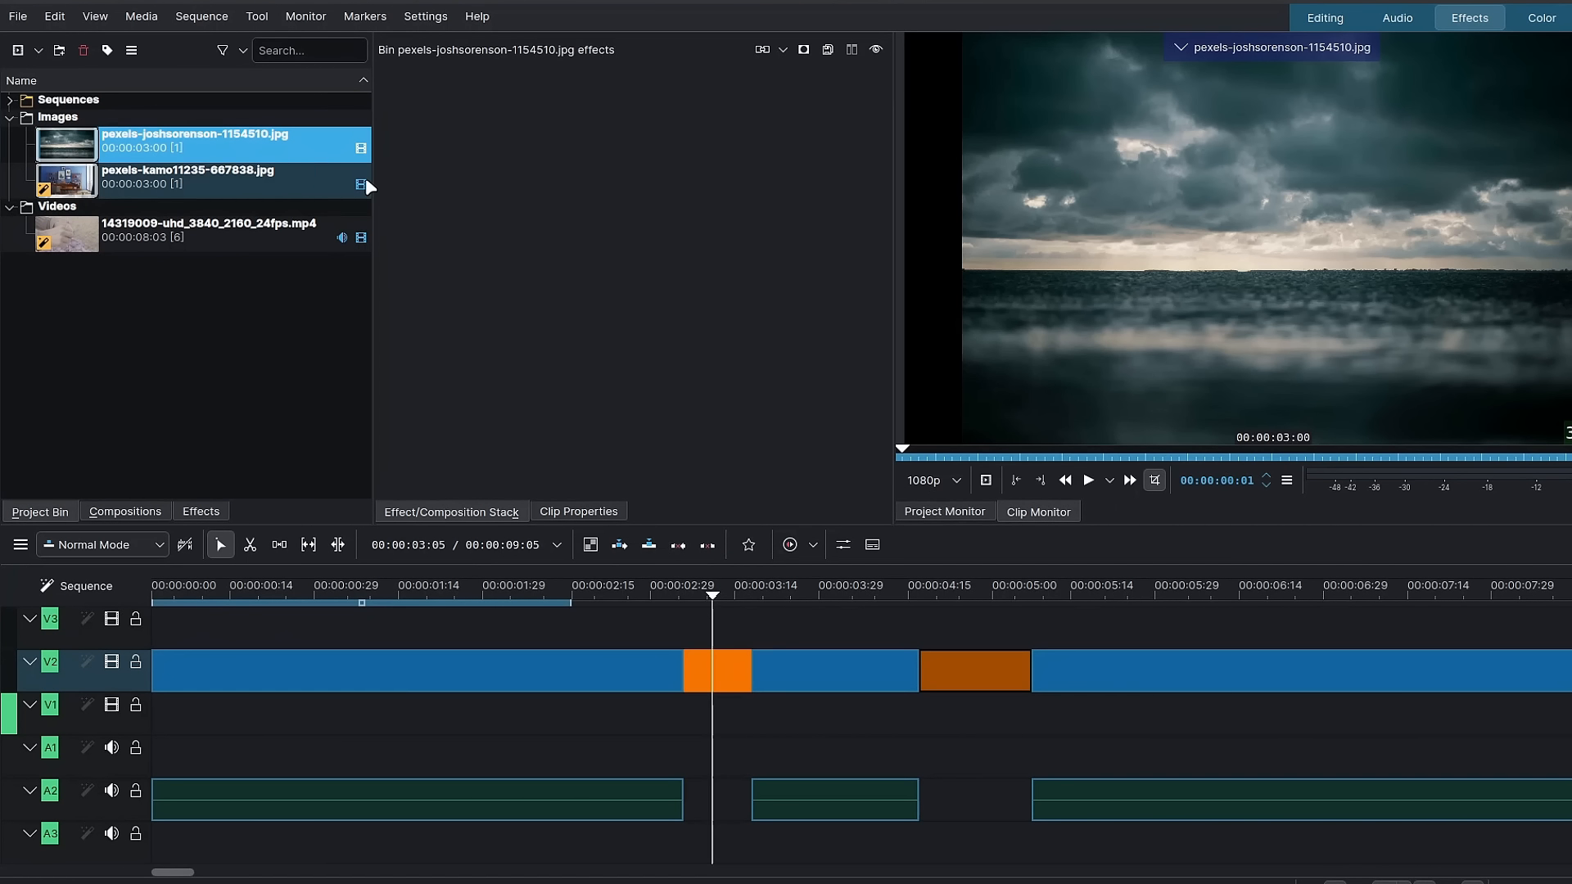
left_click(625, 291)
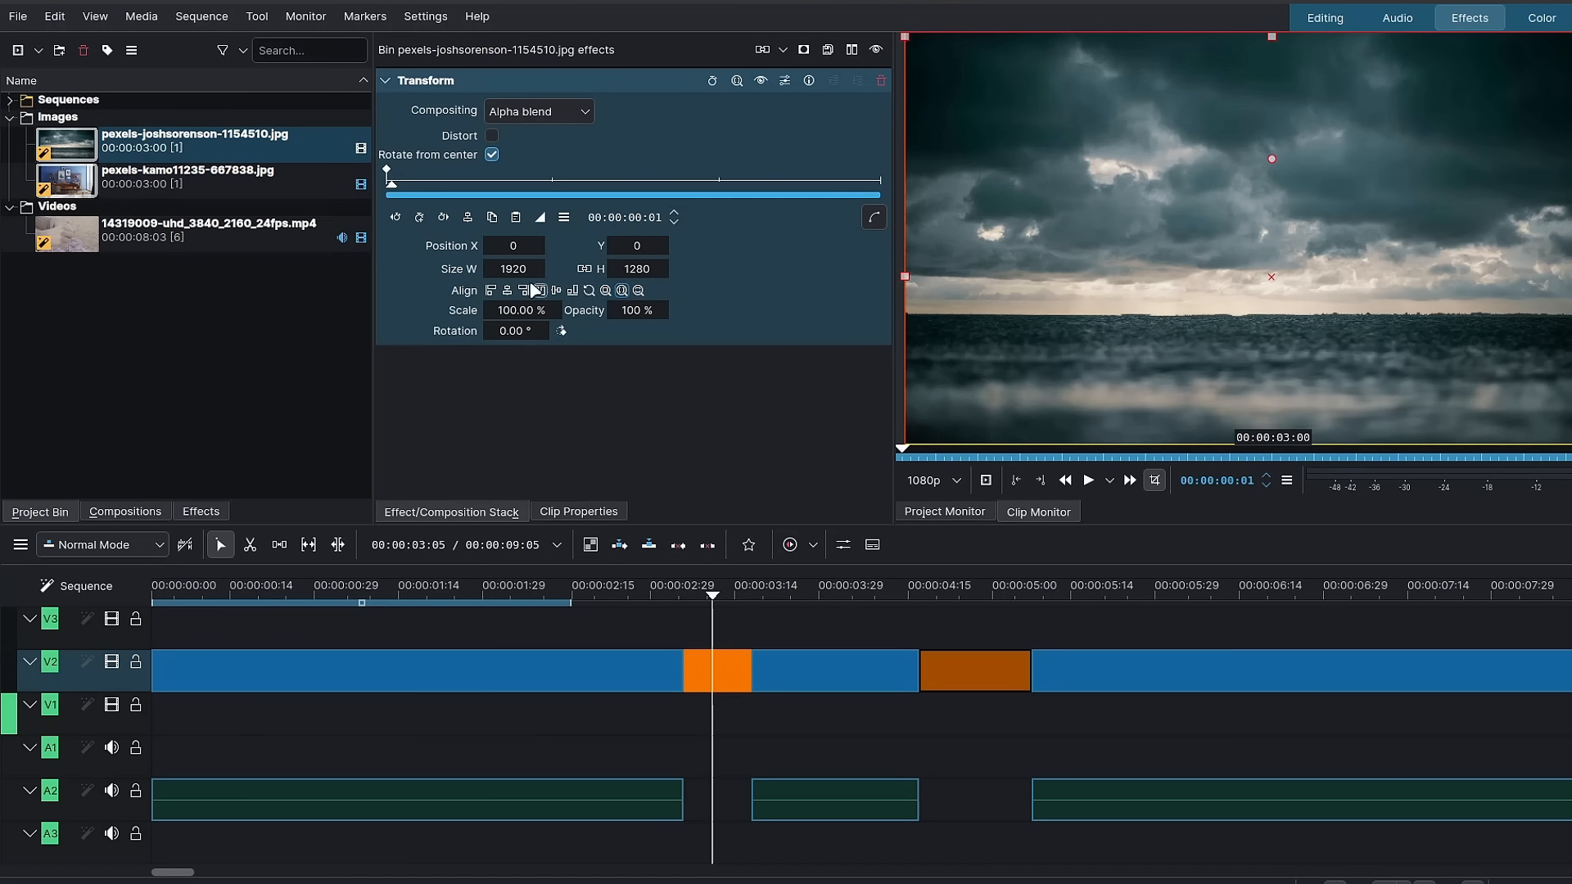
left_click(556, 291)
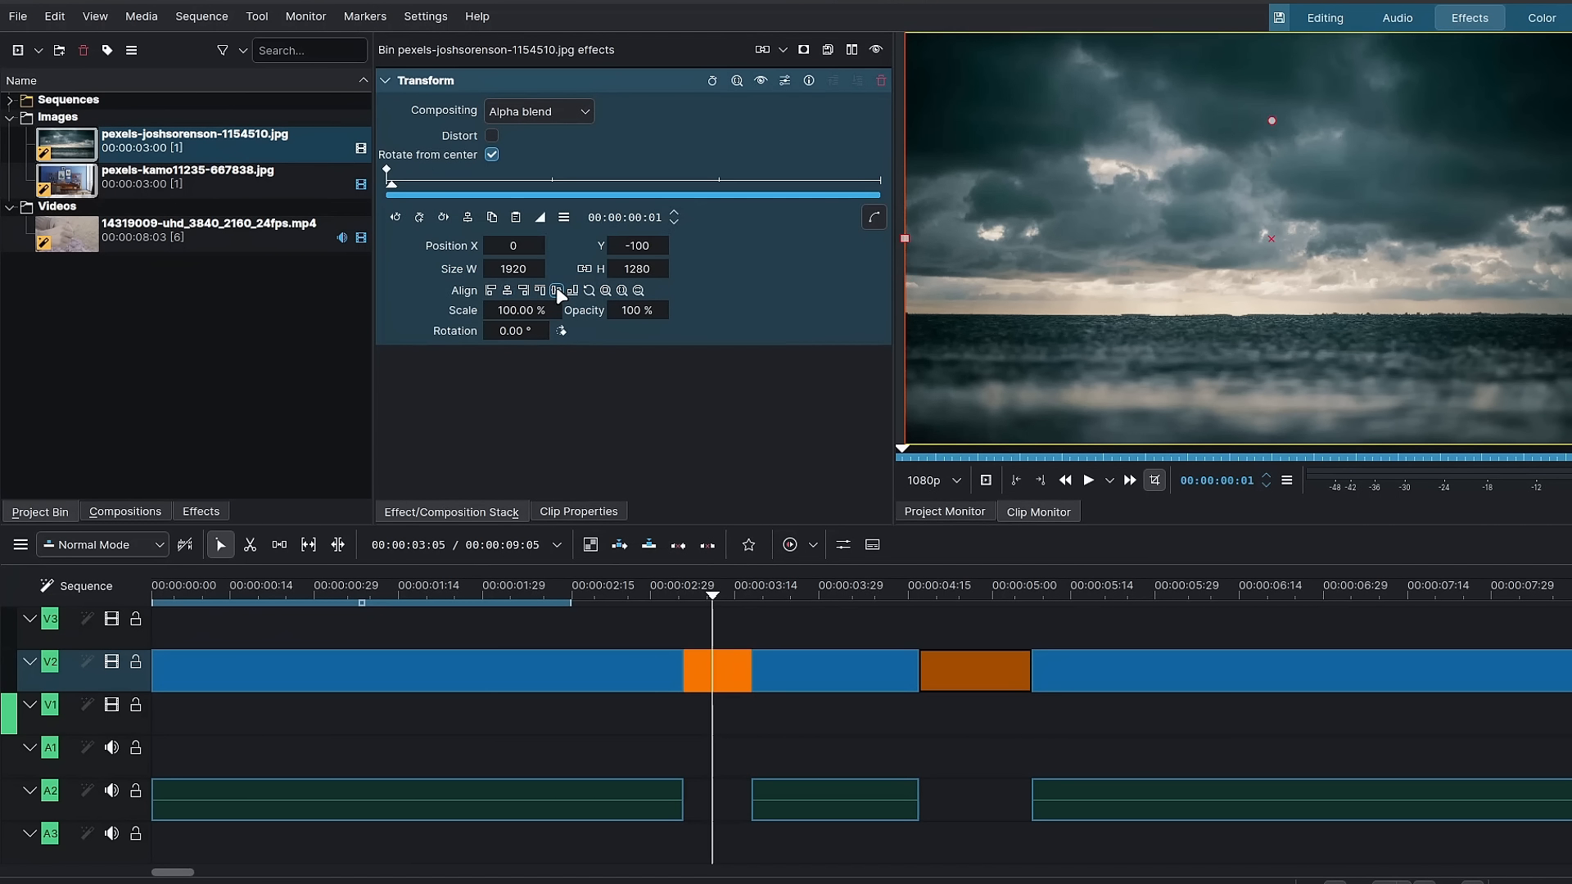
left_click(385, 80)
left_click(717, 597)
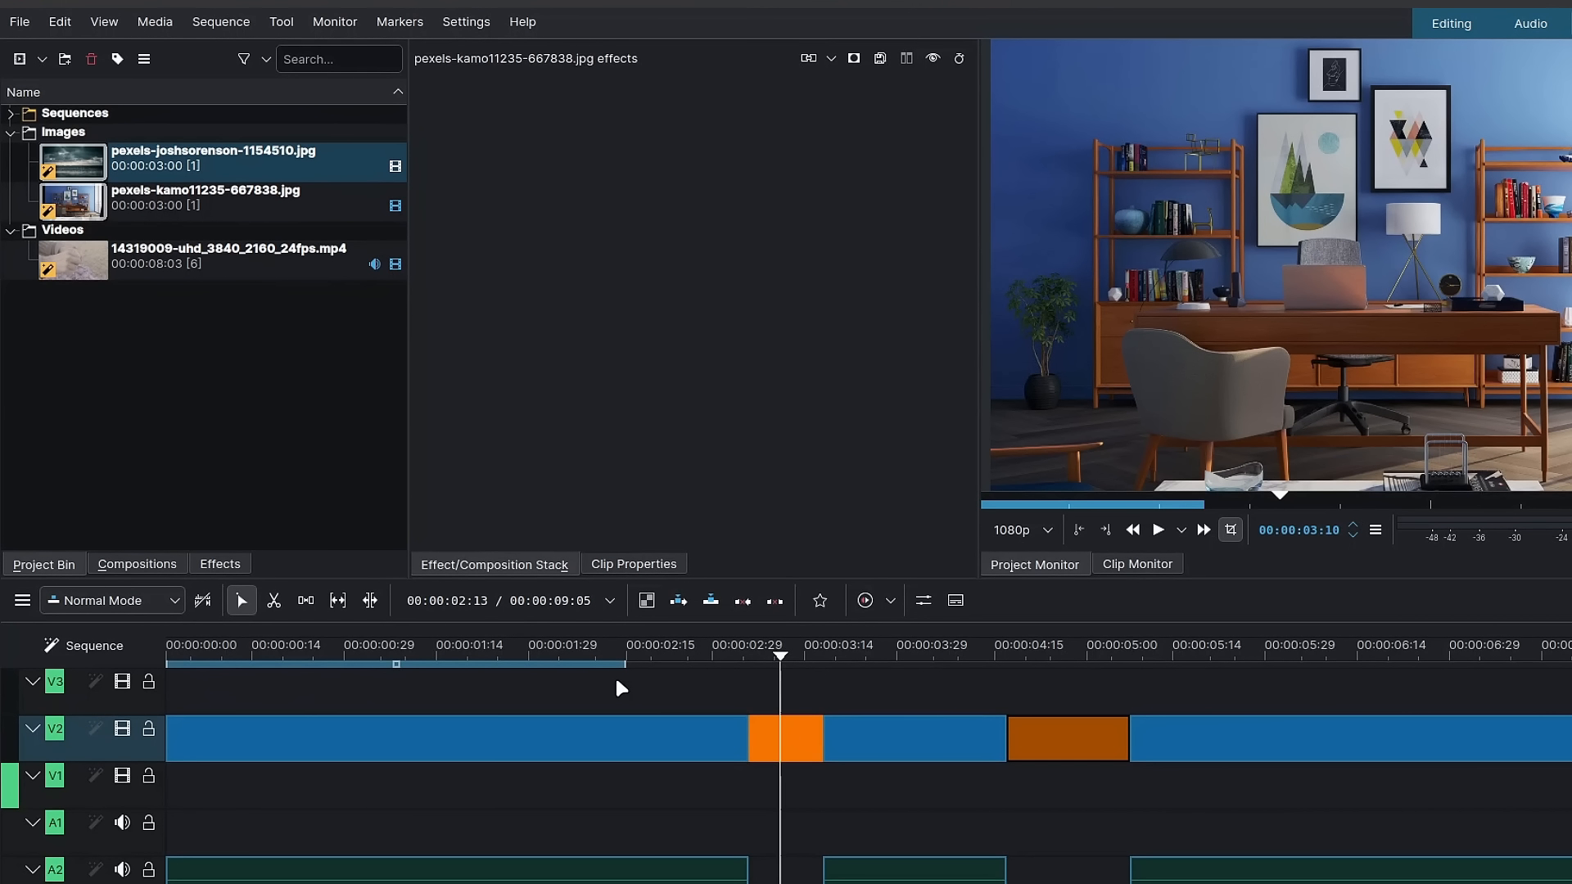
Add an Apply LUT effect with Cinematic LUTs11 to the whole sequence and preview it at 00:00:05:25
left_click(121, 655)
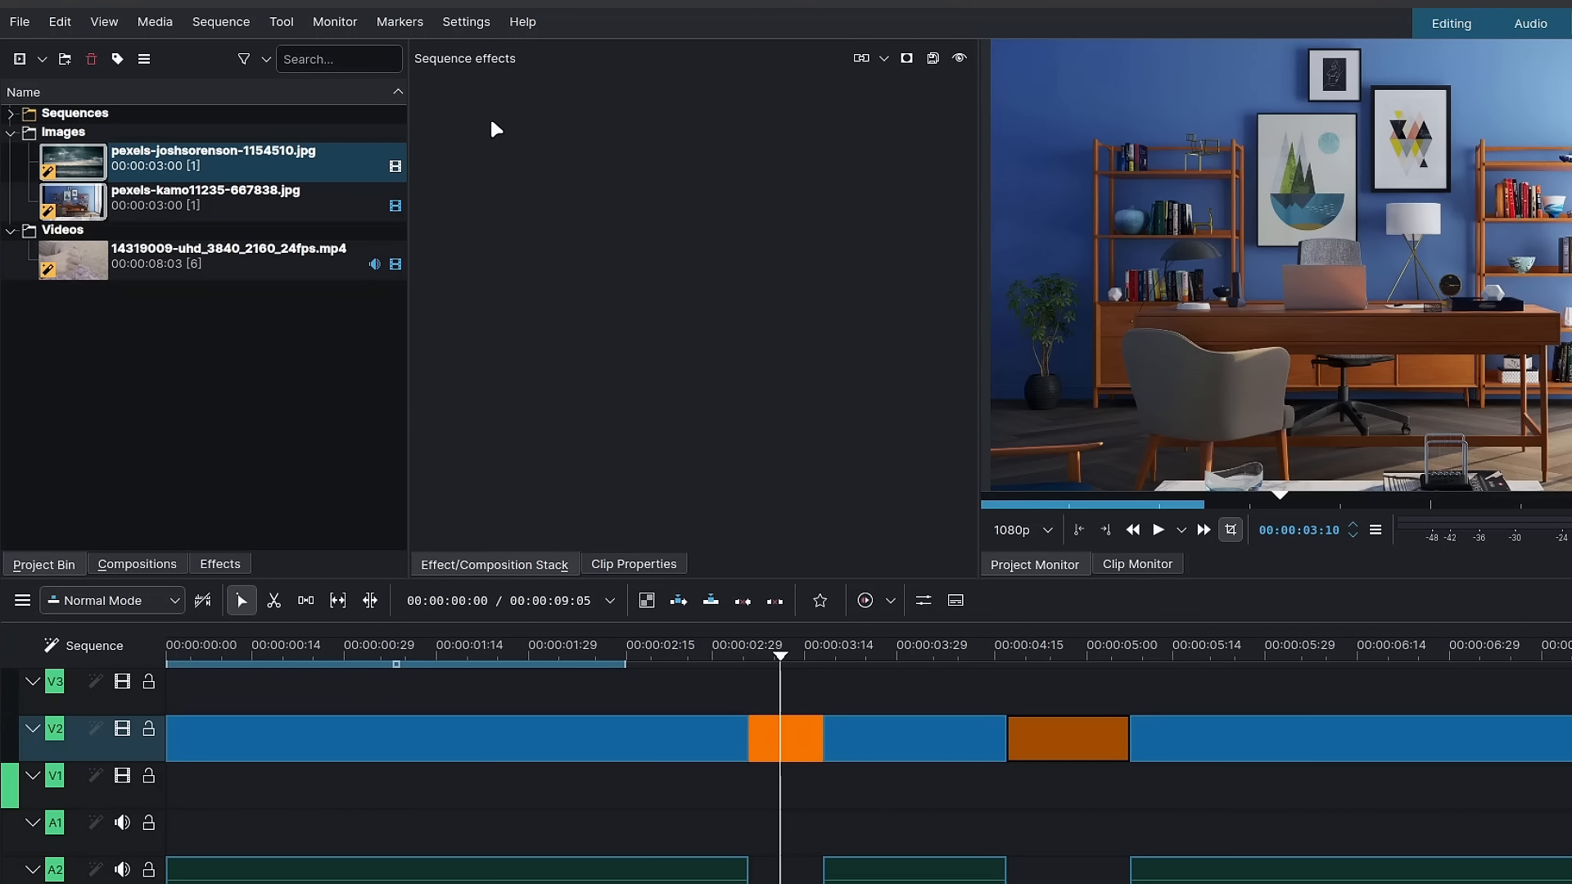
left_click(228, 564)
left_click(205, 82)
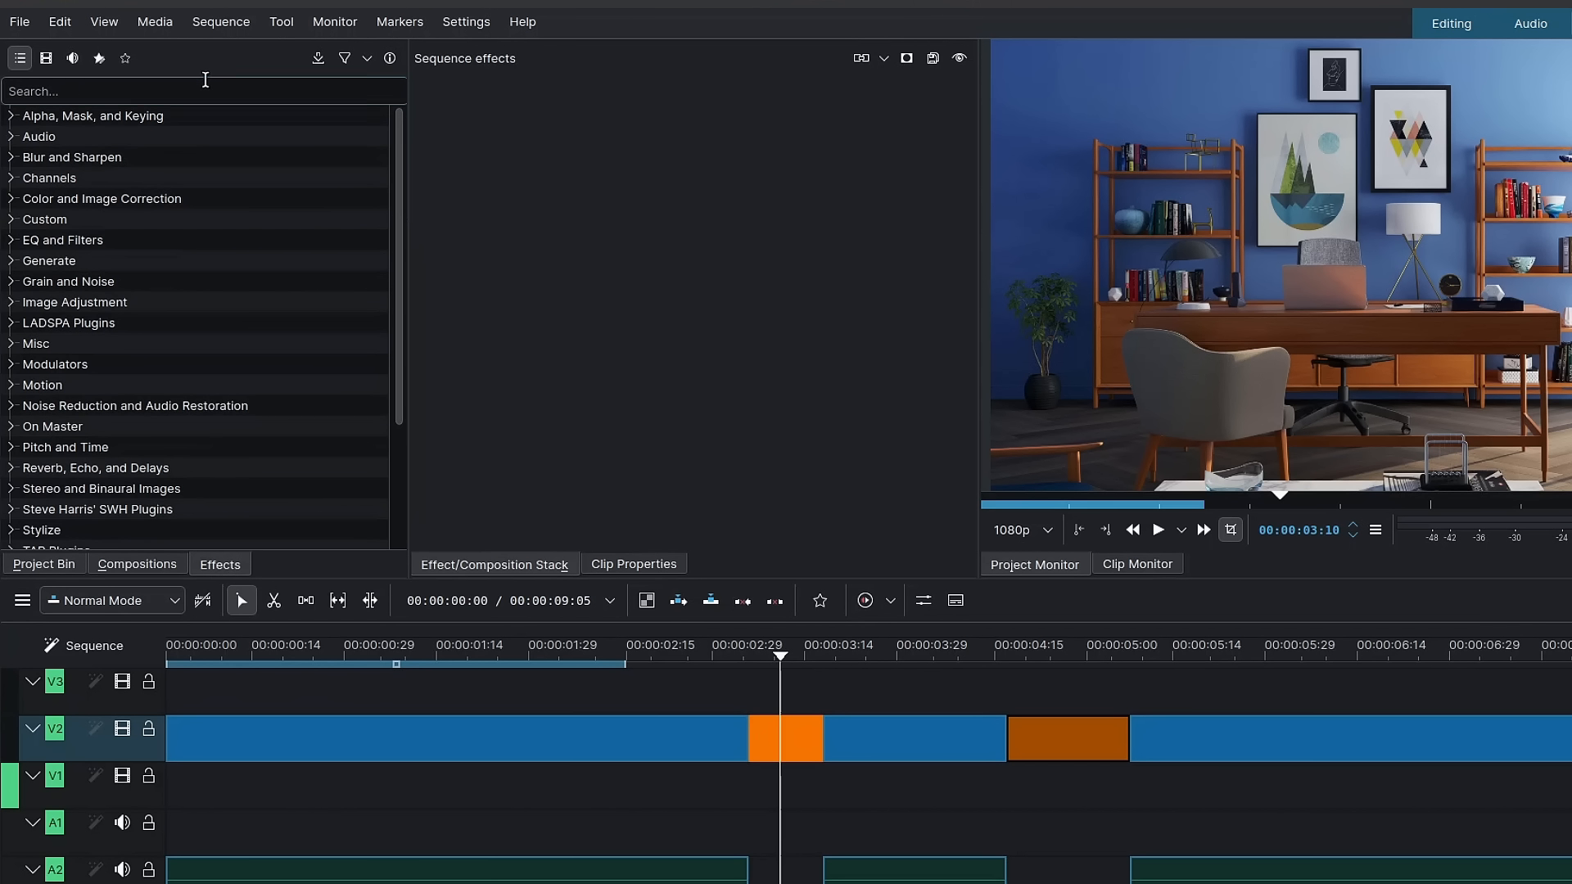
type("lut")
left_click_drag(147, 137, 541, 168)
left_click_drag(713, 656, 1240, 662)
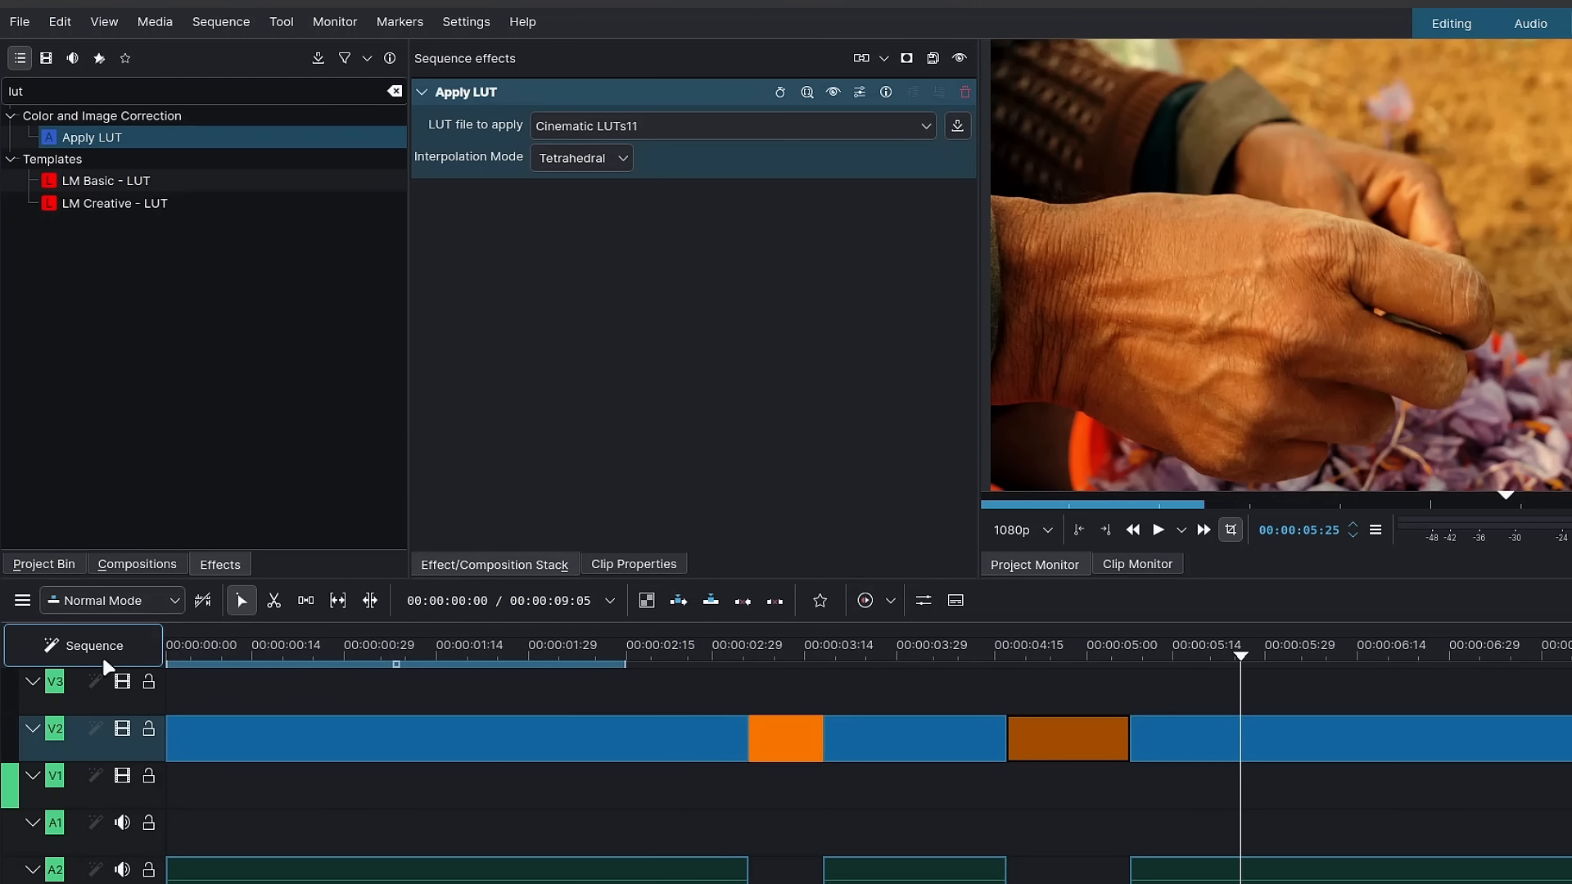
Add the Normalize audio effect to the sequence, and replace it with Normalize (2 pass)
left_click(148, 94)
key("ctrl+a")
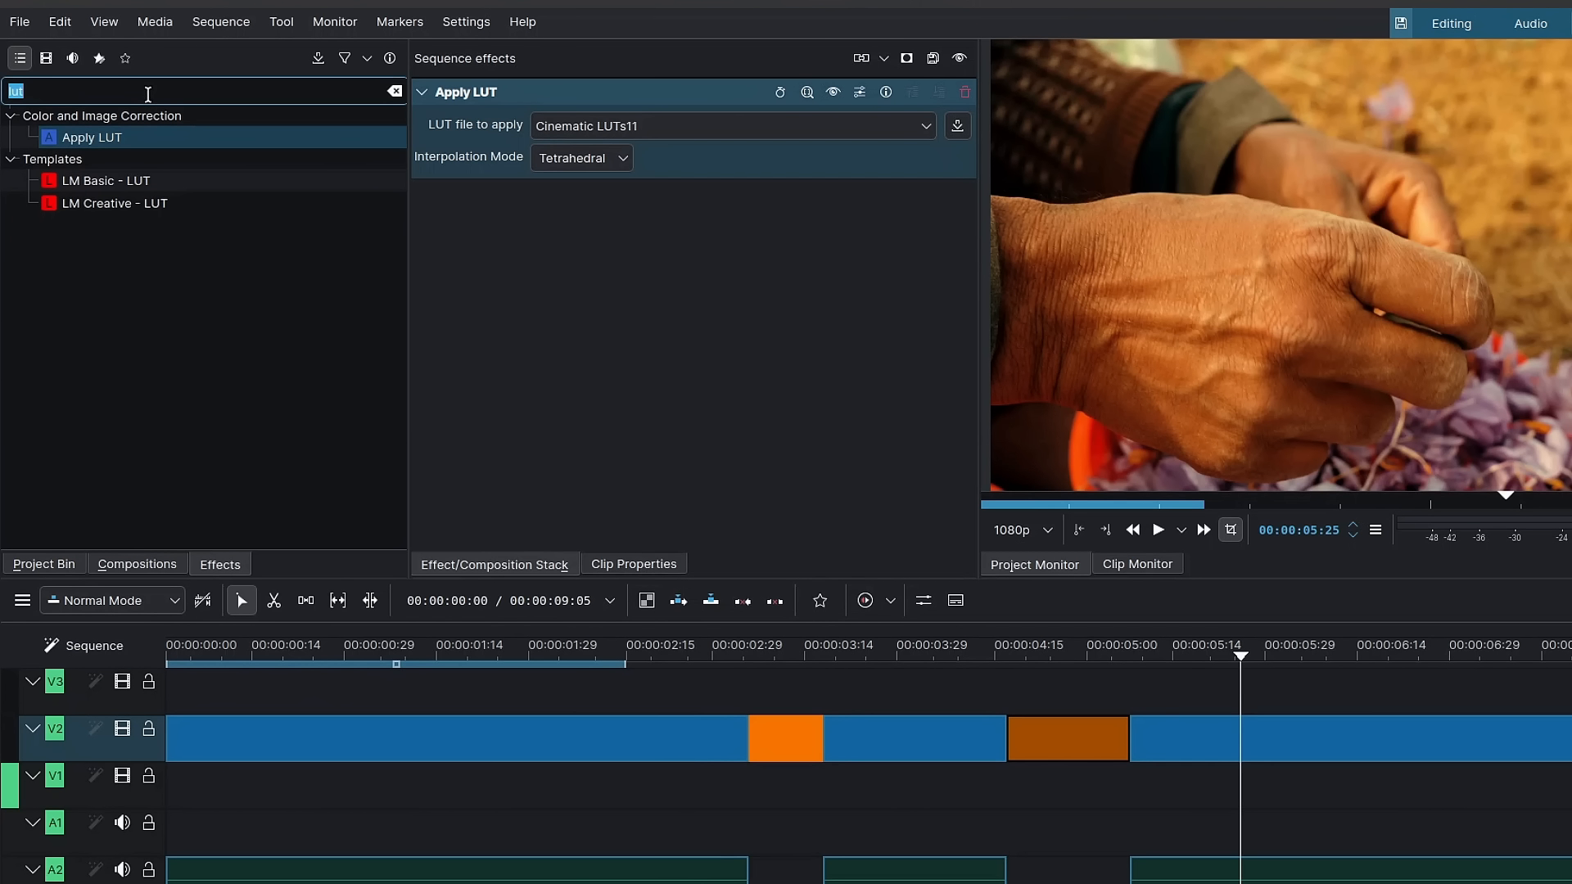
type("norma")
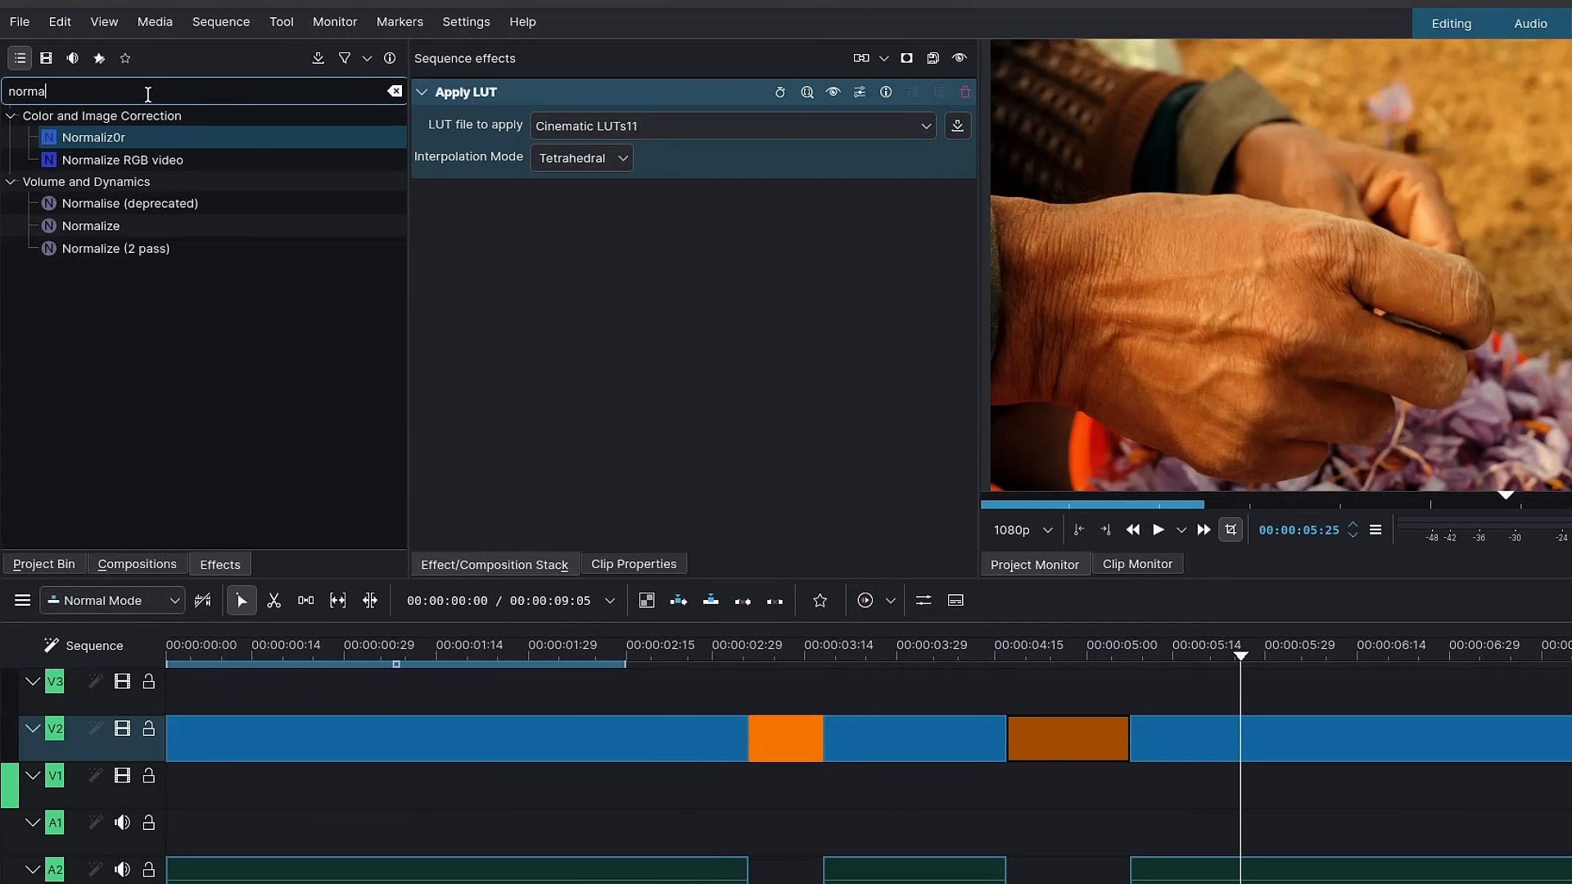
left_click_drag(106, 232, 541, 255)
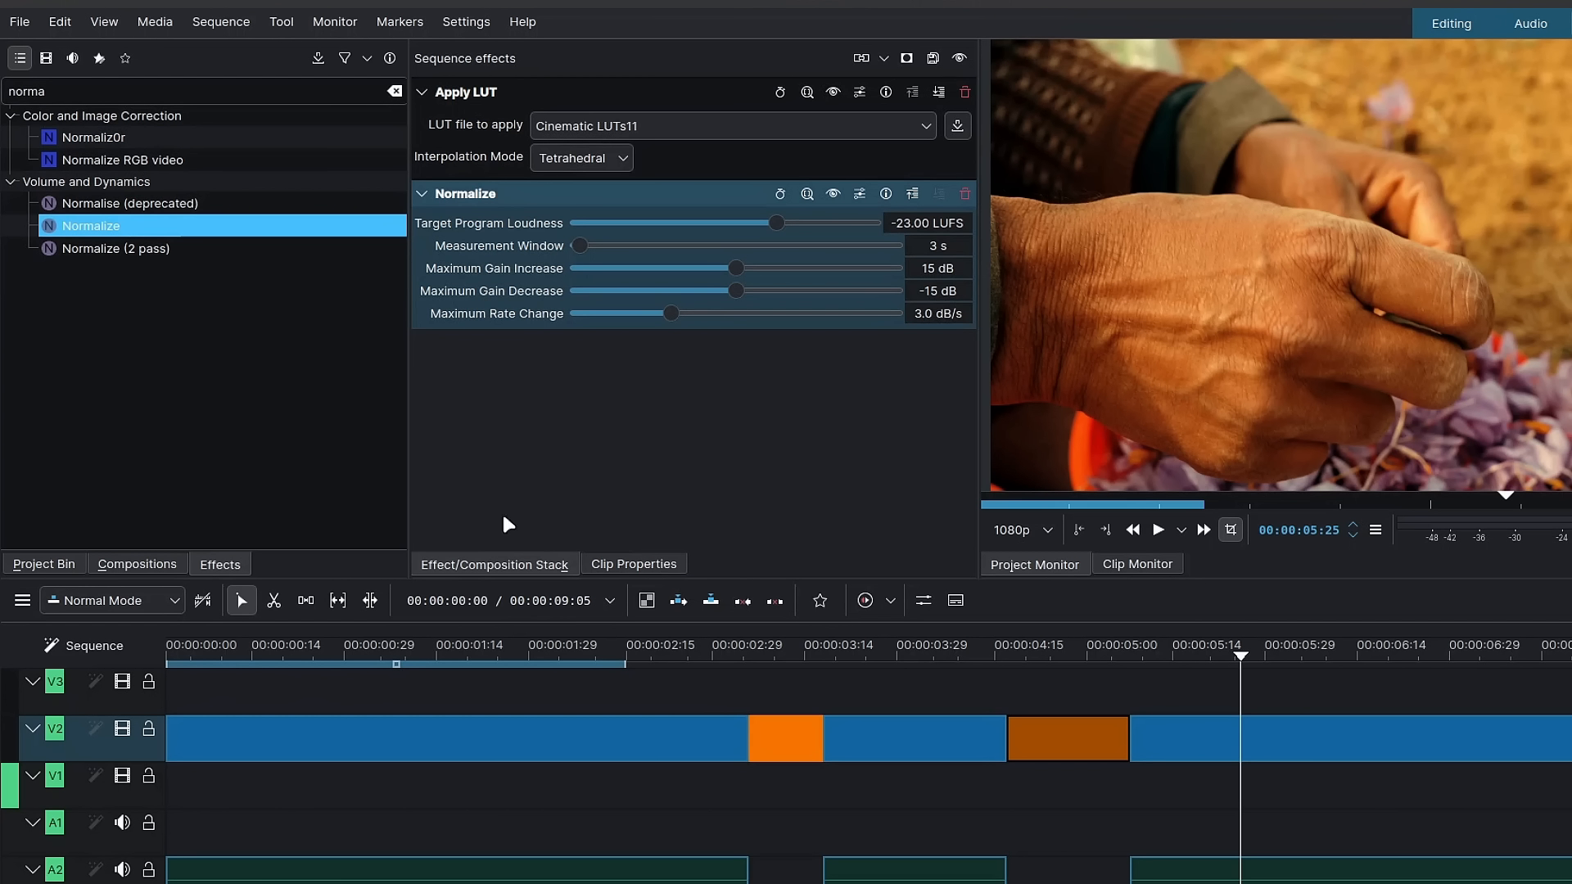
left_click(965, 193)
left_click_drag(172, 257, 639, 278)
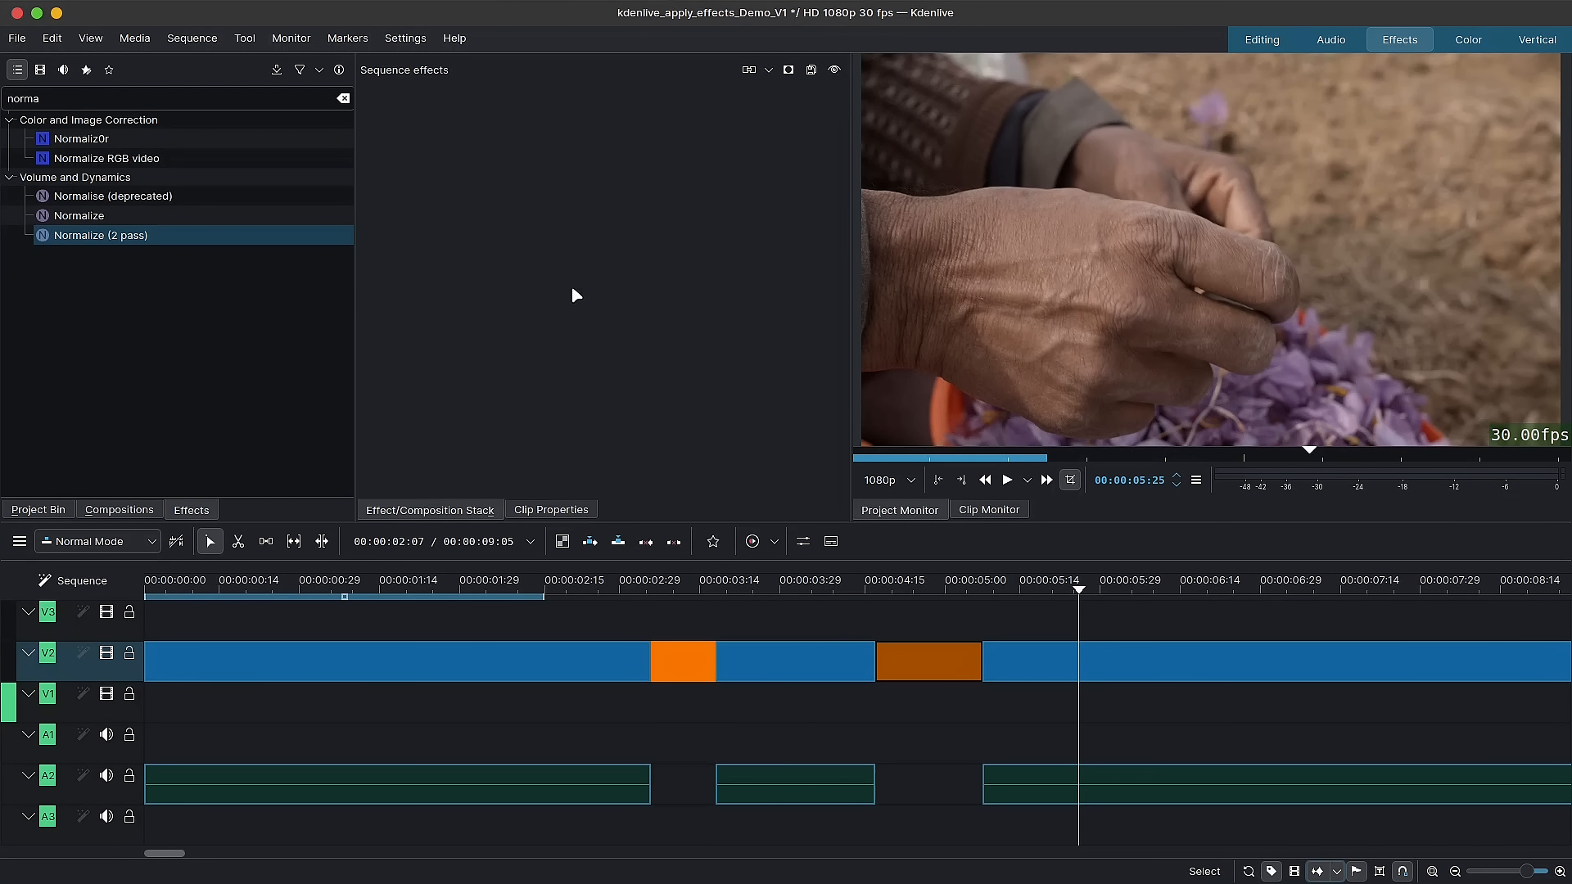
Preview the first image and following video on V2, and add a mix between that video and the second image
left_click(709, 591)
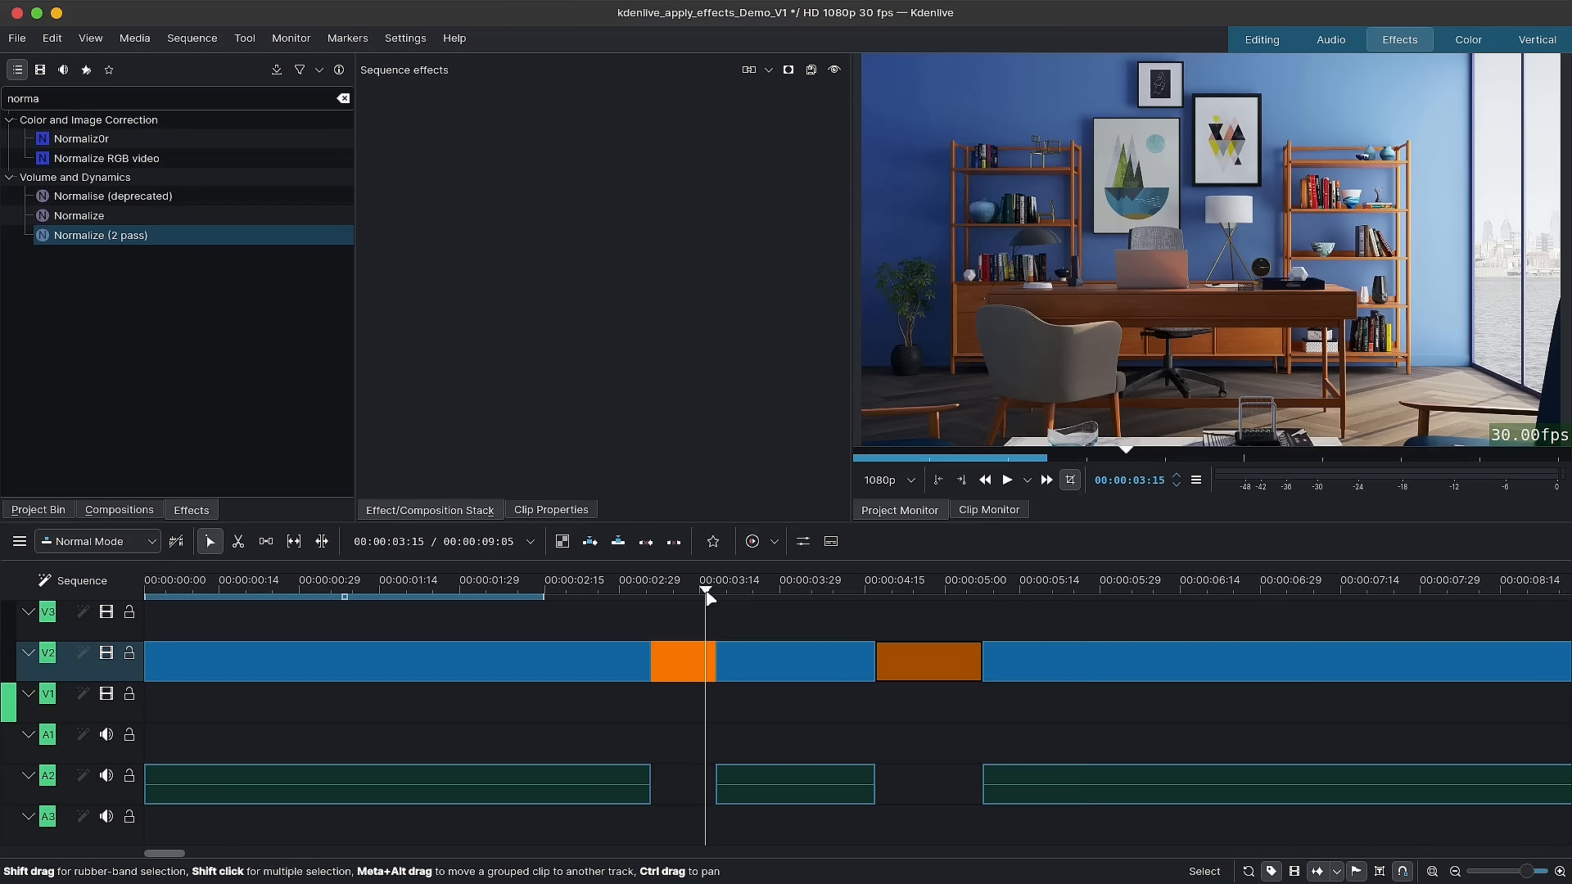
left_click(643, 588)
left_click_drag(653, 590, 870, 589)
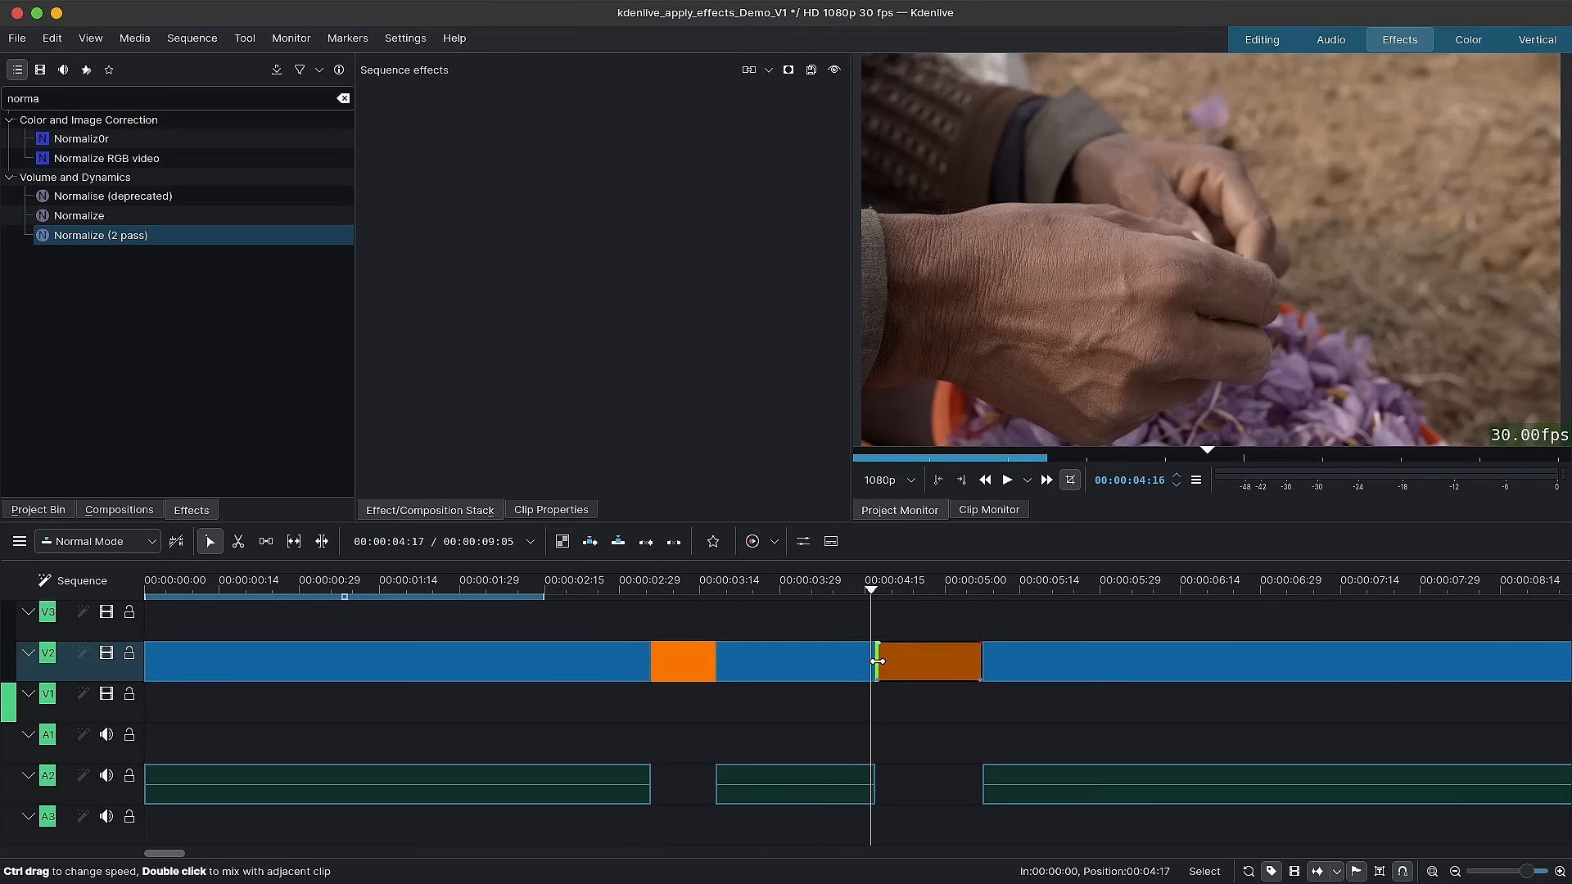
double_click(877, 662)
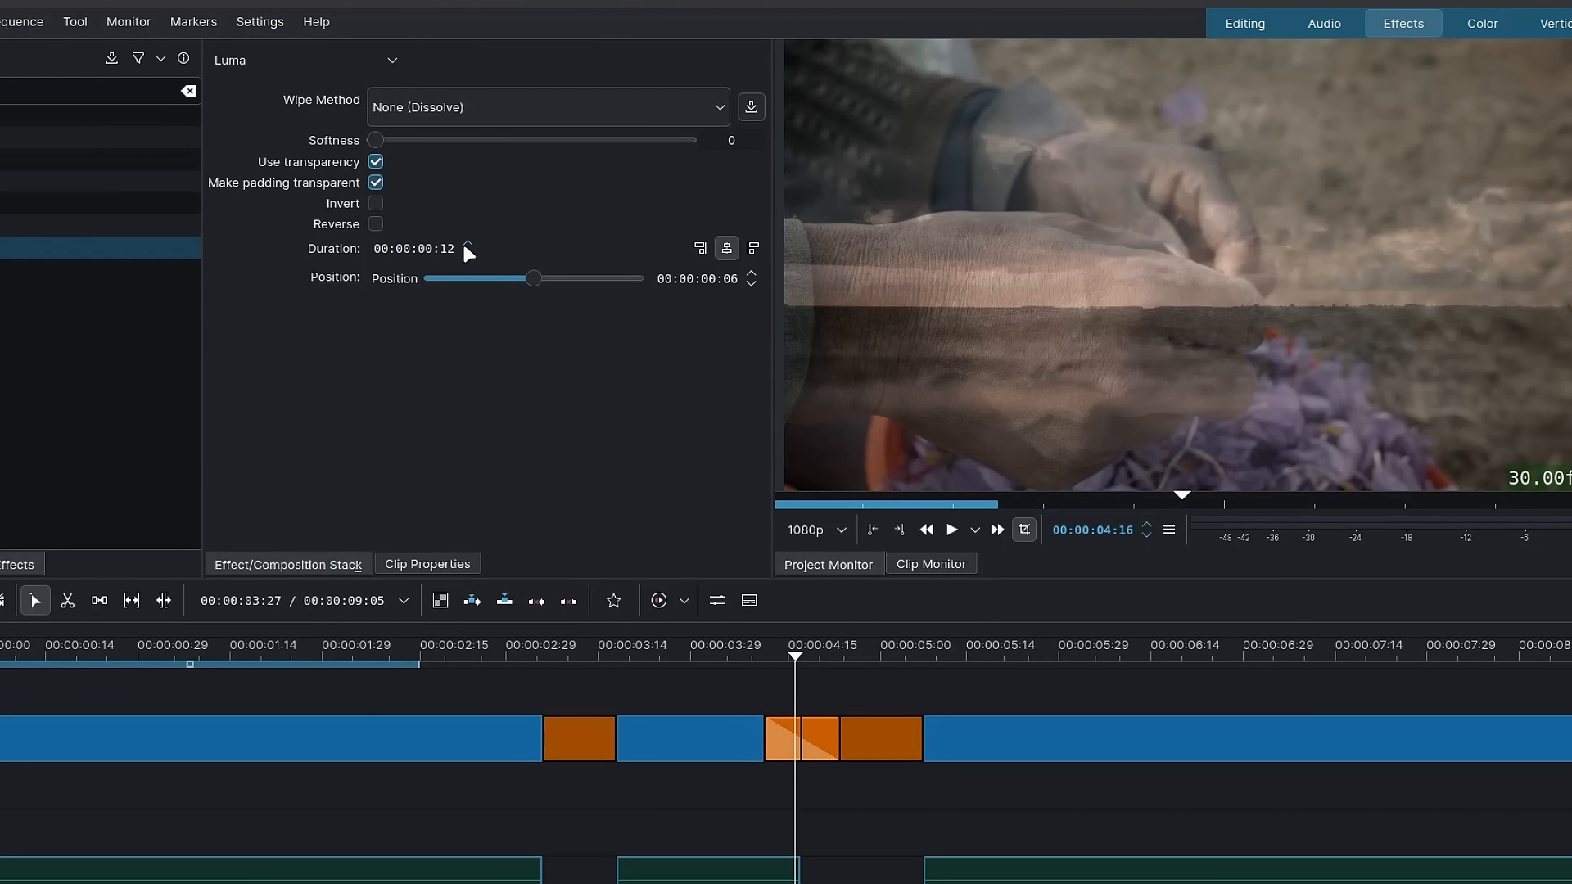
Set the duration of the mix between the video and second image to 00:00:00:20 and change its type to Push Left
left_click(466, 244)
left_click(466, 244)
left_click(466, 244)
left_click(466, 244)
left_click(466, 244)
left_click(466, 244)
left_click(466, 245)
left_click(465, 244)
left_click(368, 59)
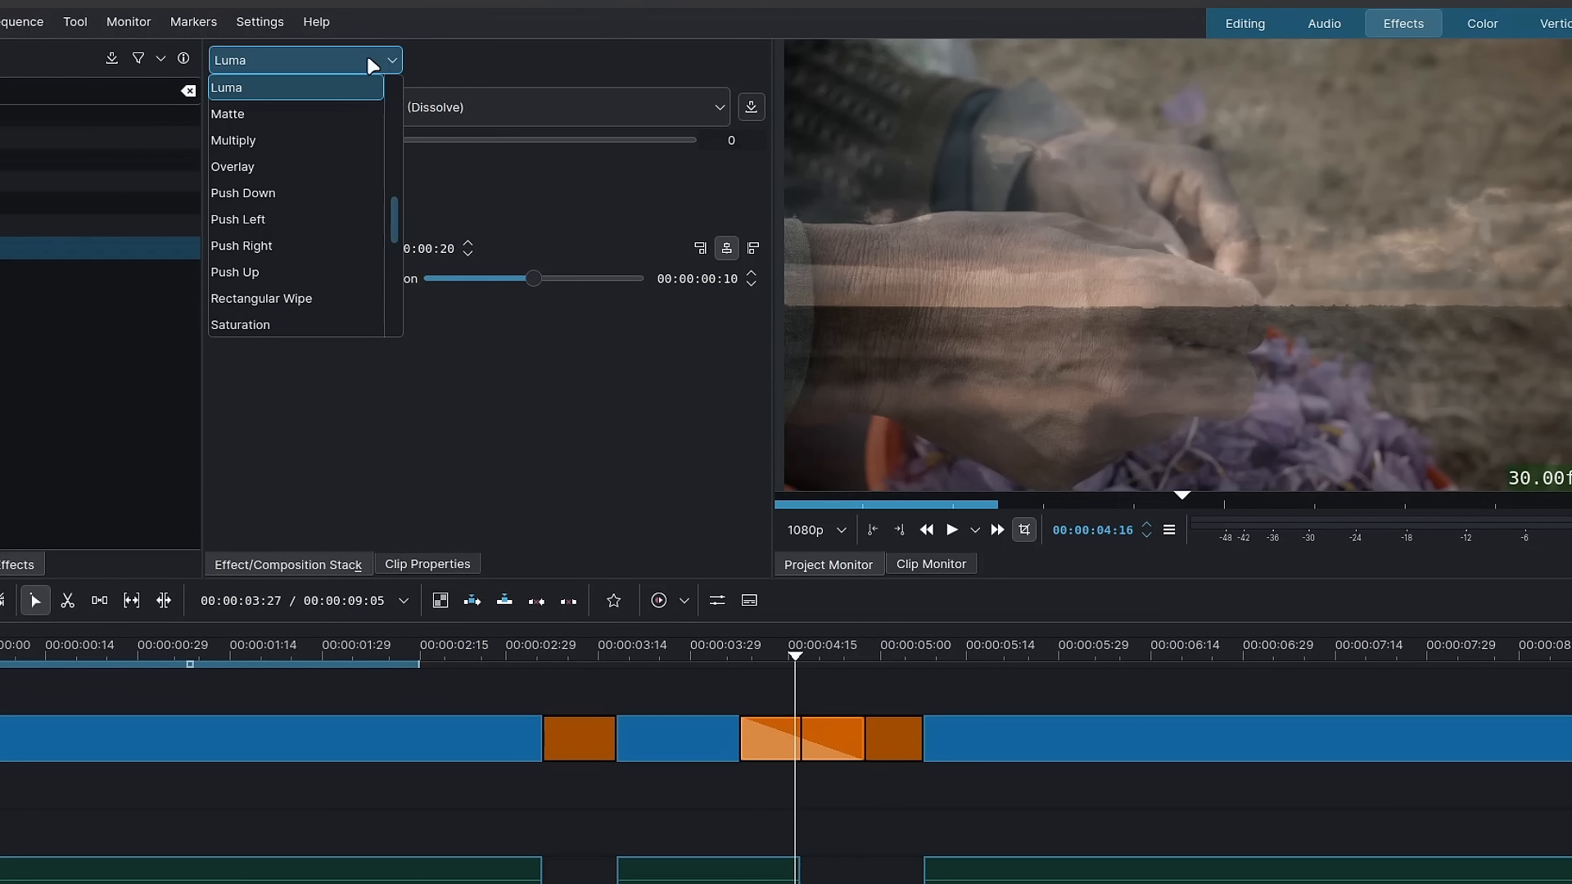
left_click(299, 218)
Examine the Push Left mix frame by frame from 00:00:04:10 to see how the second image slides in
left_click(759, 655)
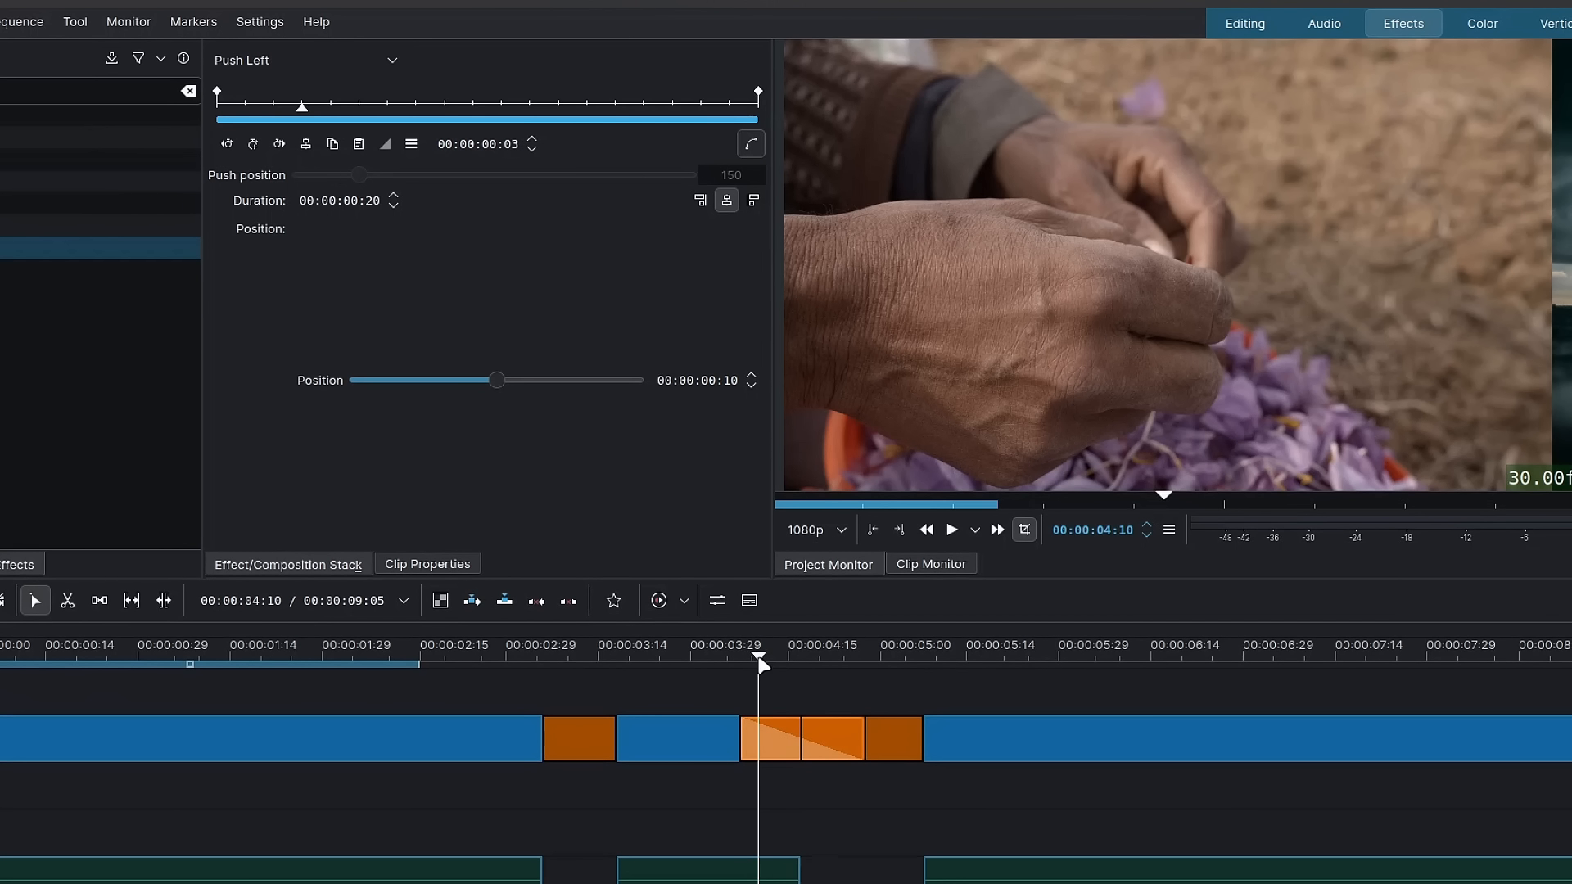
key("Right")
key("Right")
key("Right")
key("Right")
key("Right")
key("Right")
key("Right")
key("Right")
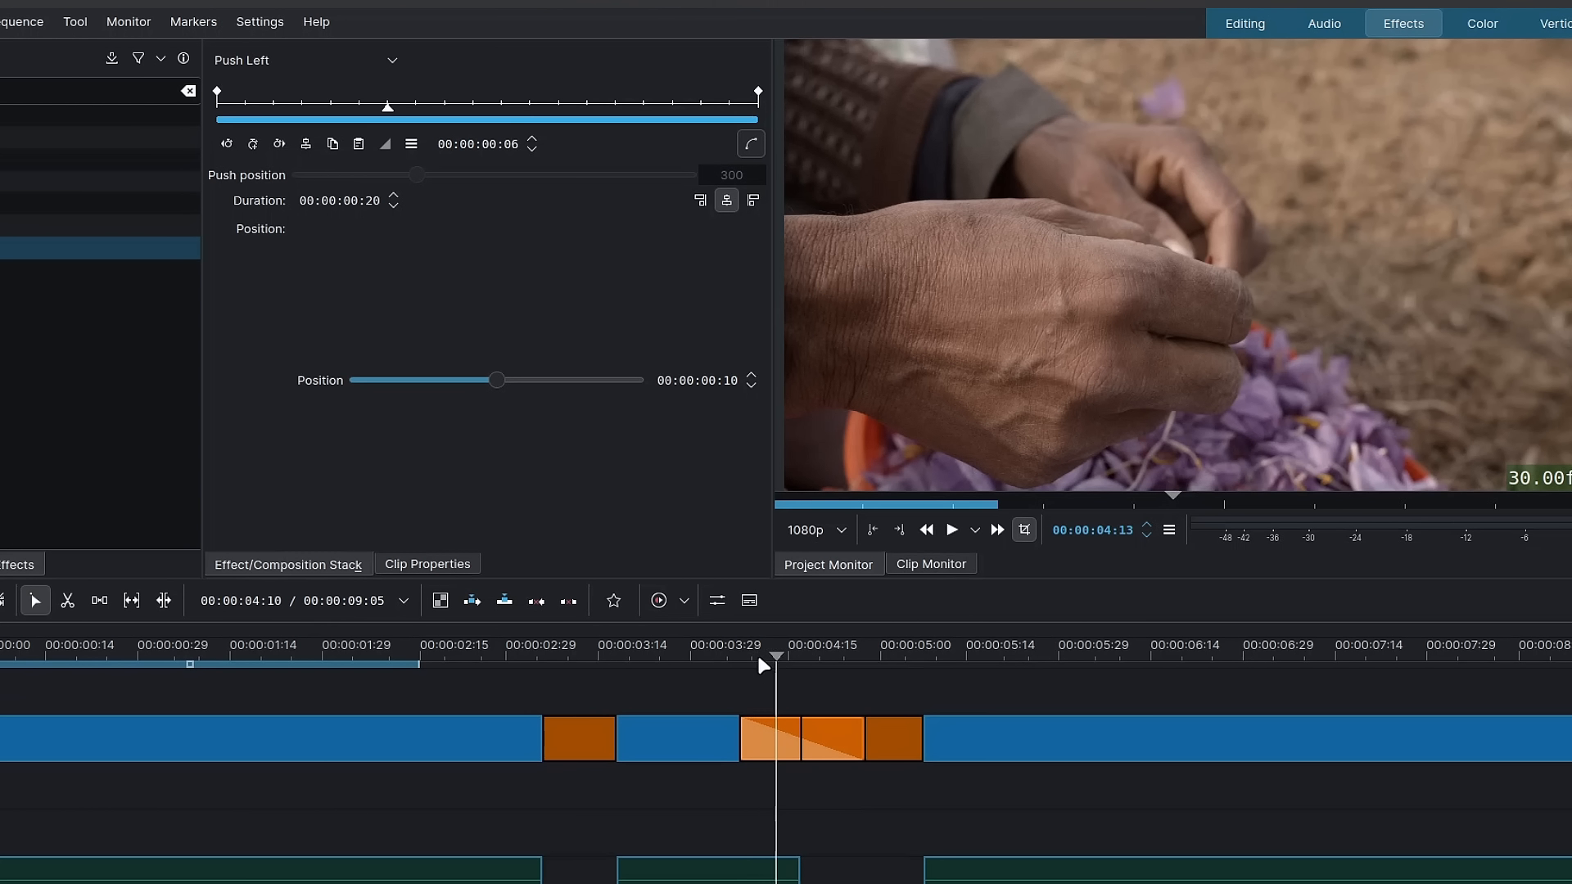
key("Right")
key("Right")
key("Right")
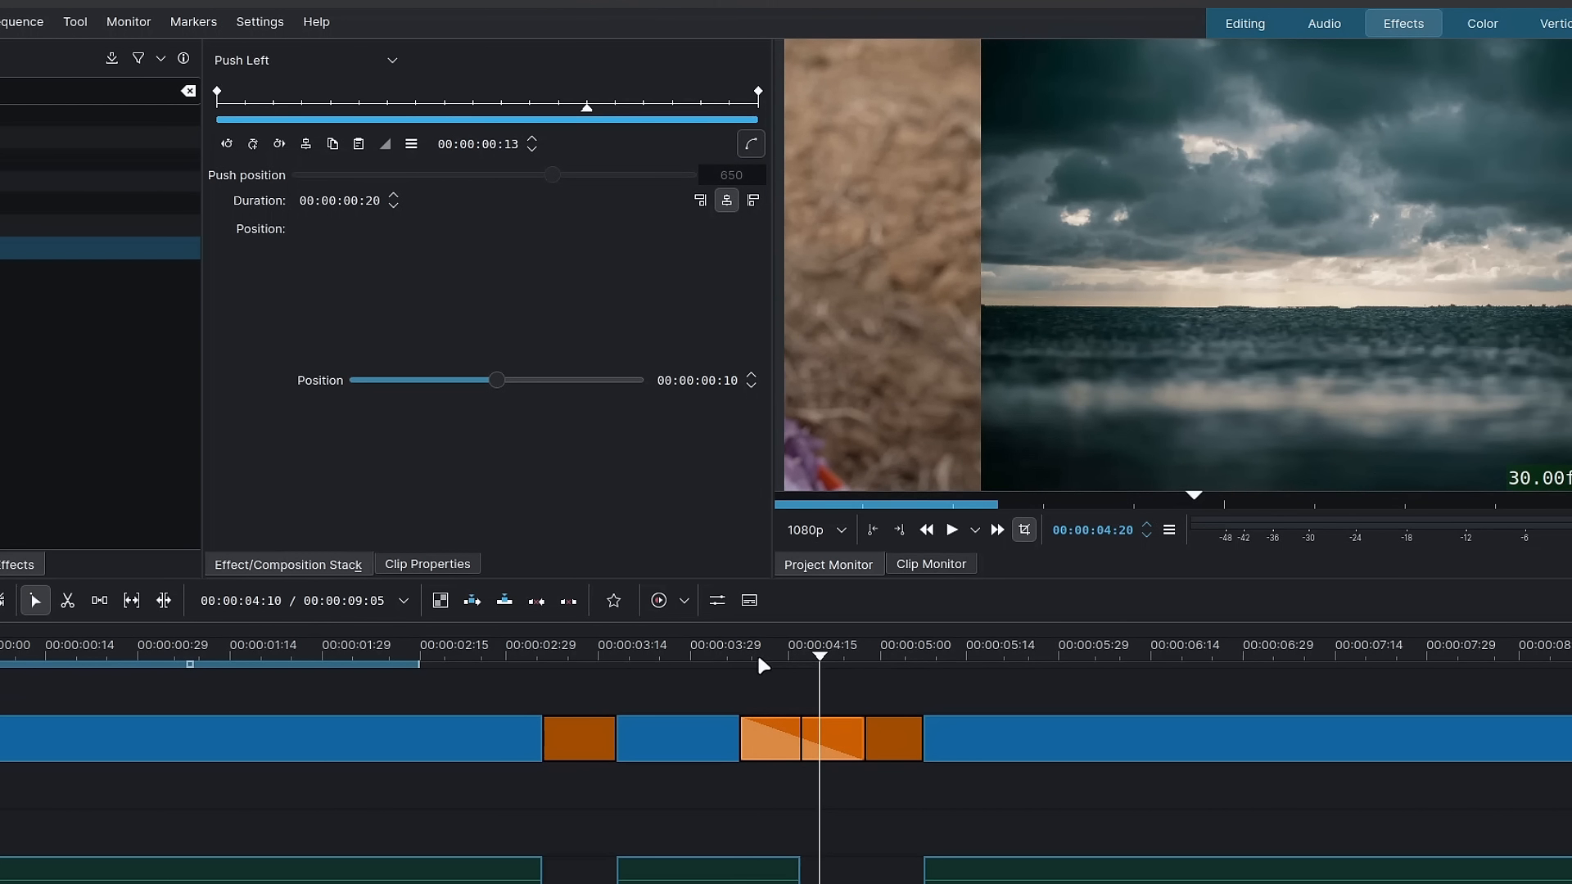
key("Left")
key("Left")
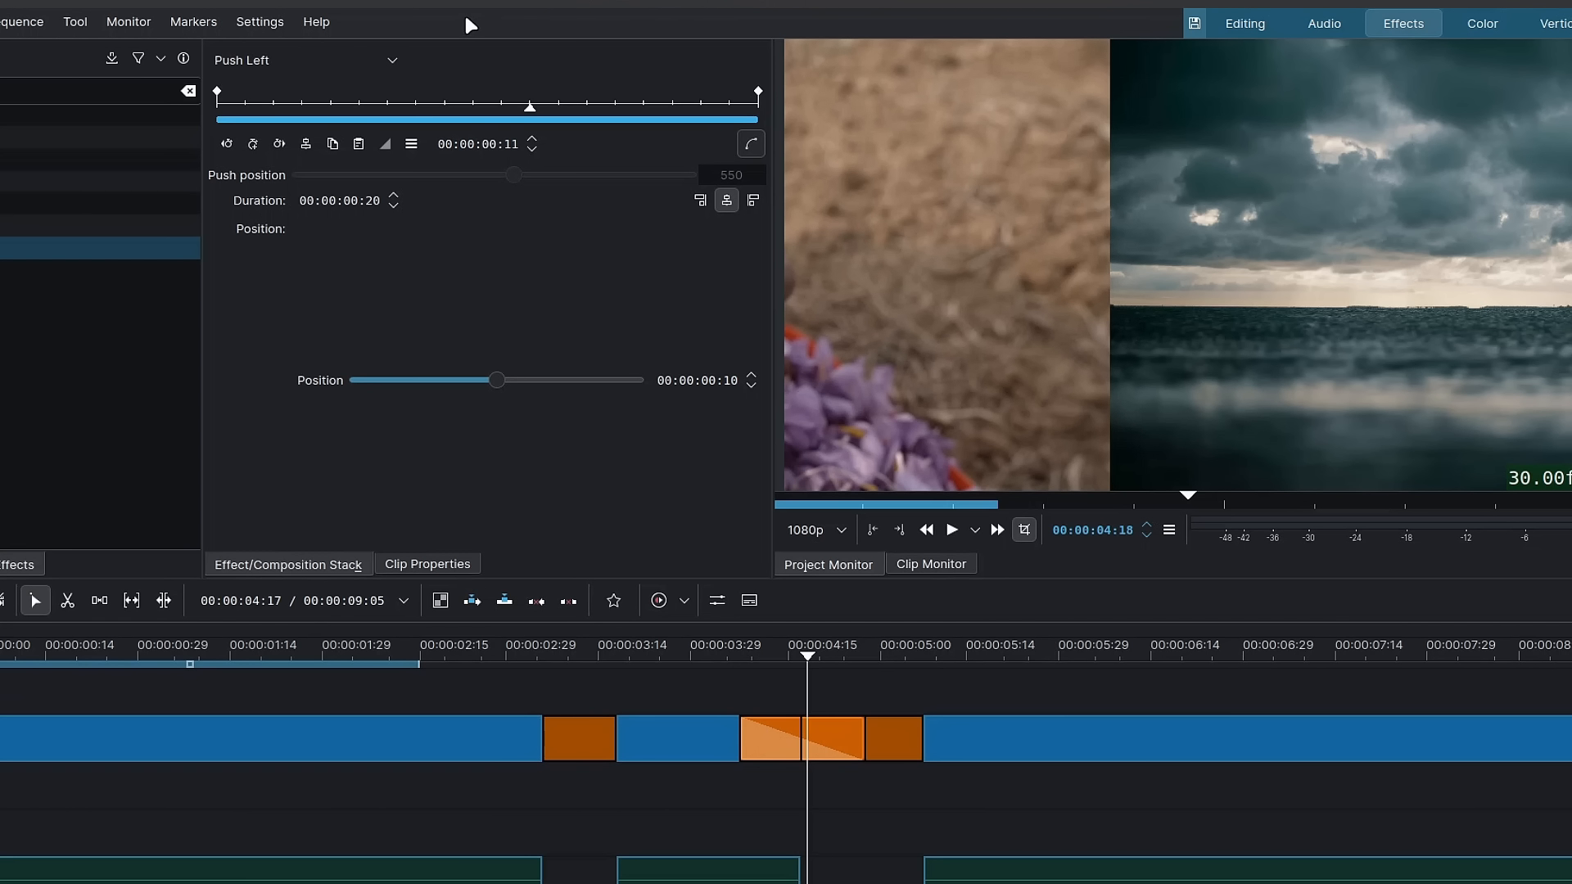
Set the interpolation of the mix's first keyframe to Cubic Out and play back the transition
left_click(228, 144)
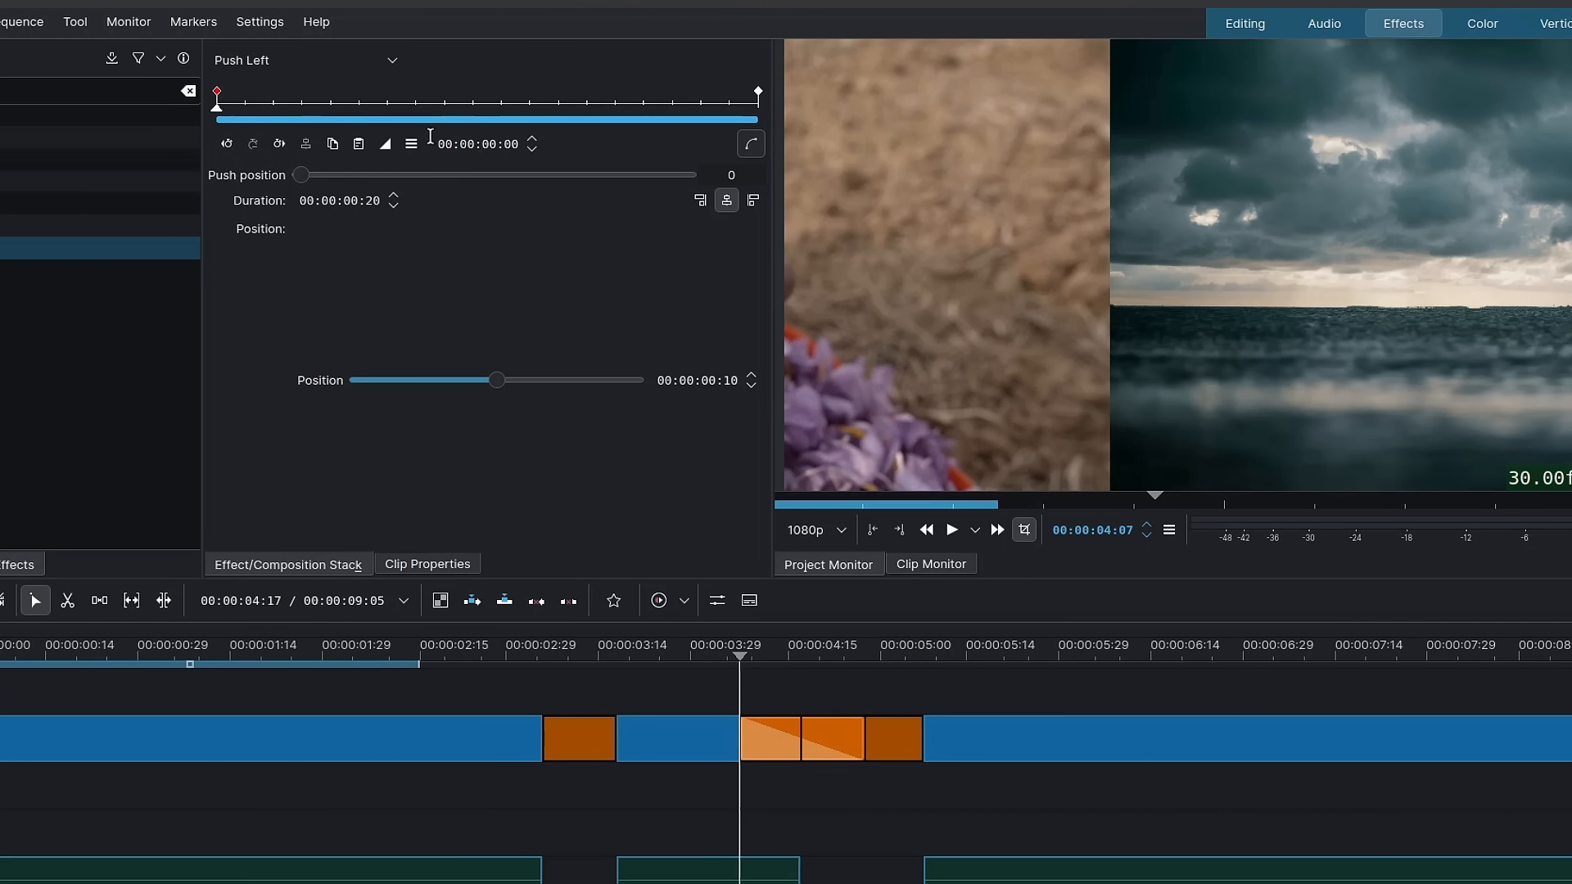
left_click(386, 145)
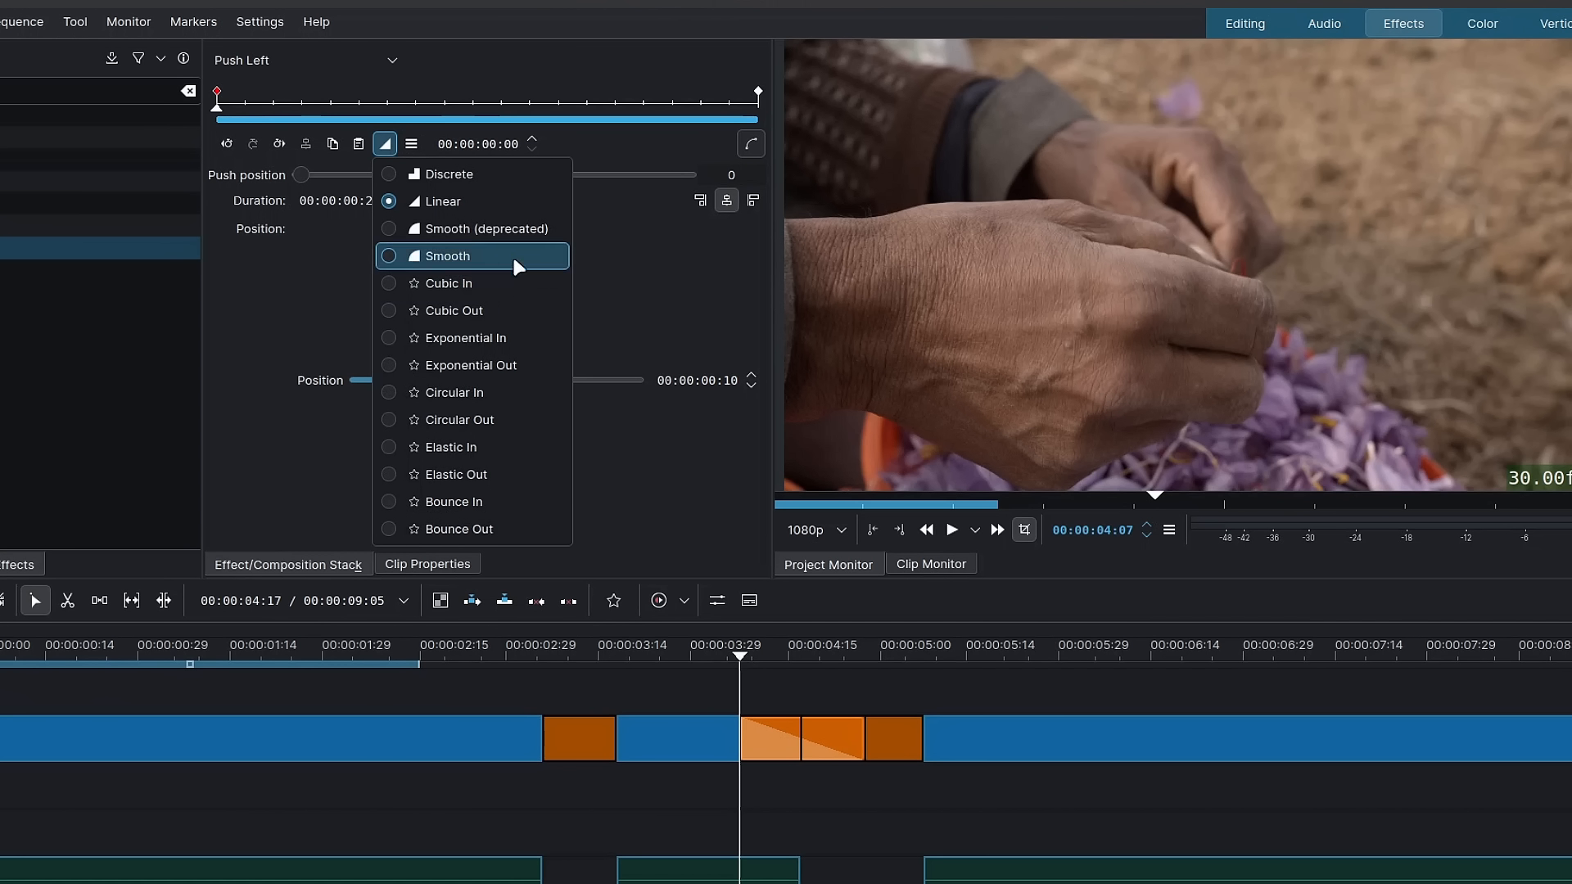
left_click(511, 311)
key("space")
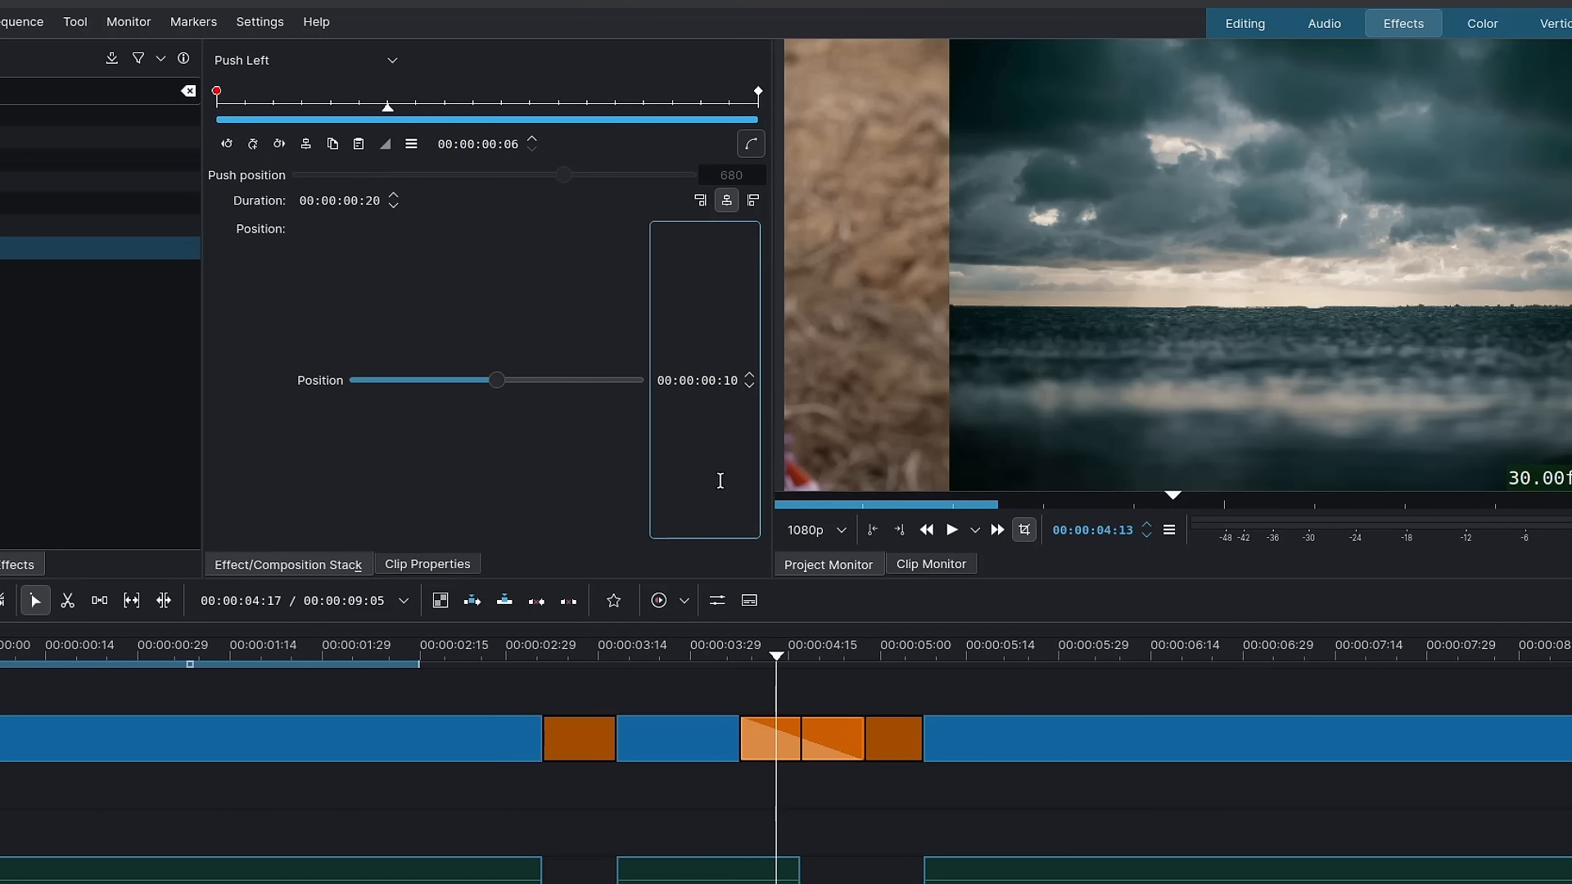
left_click_drag(744, 641, 729, 655)
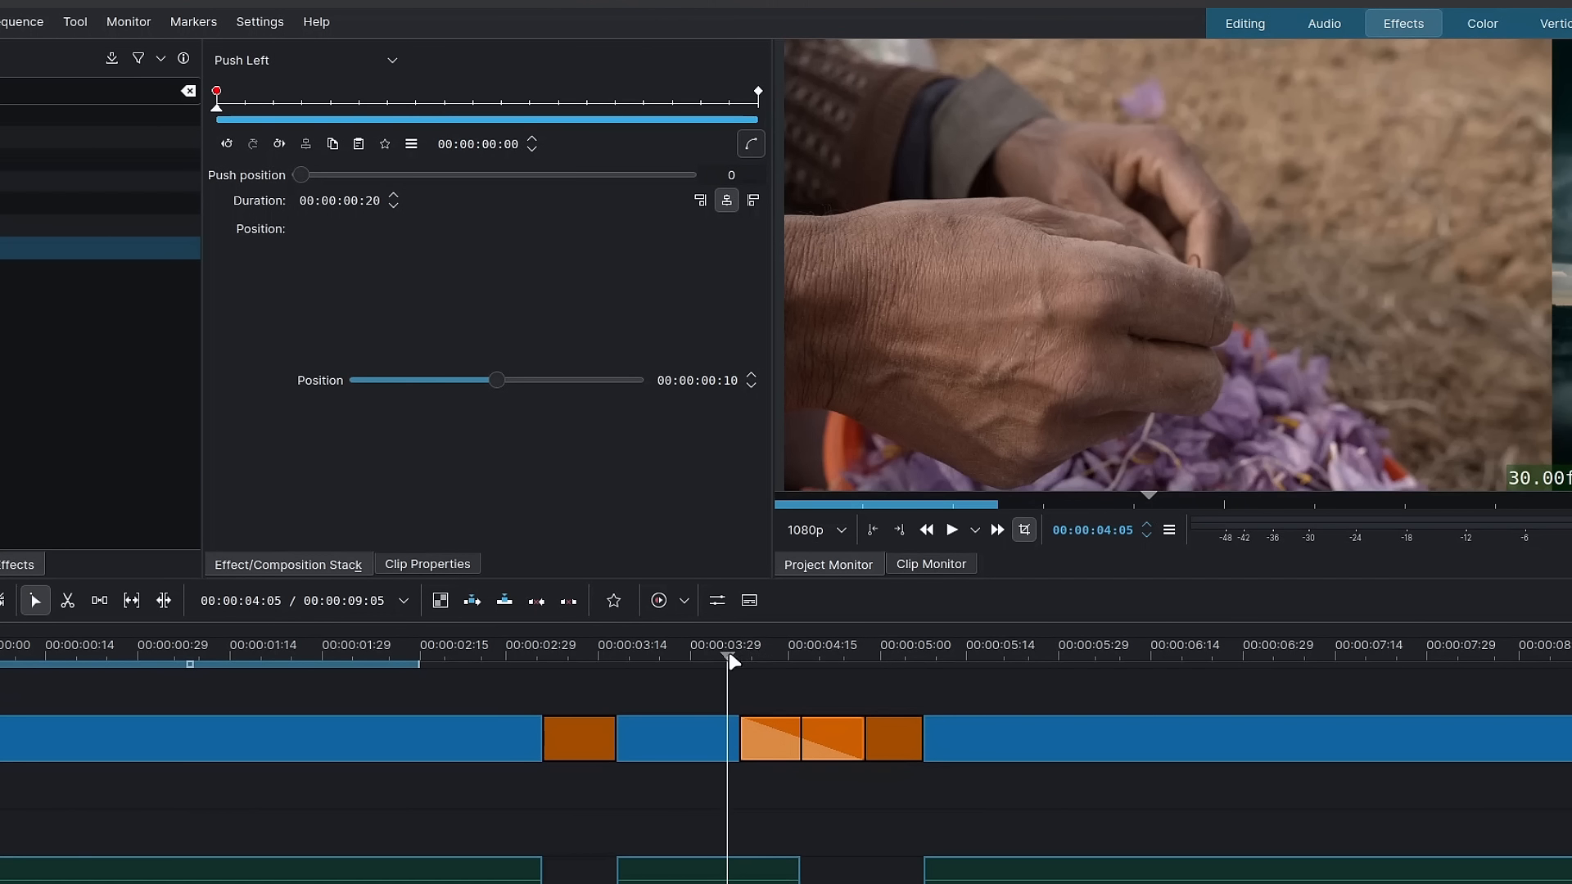
Inspect the effect stacks of the video and the second image on either side of the mix
left_click(727, 740)
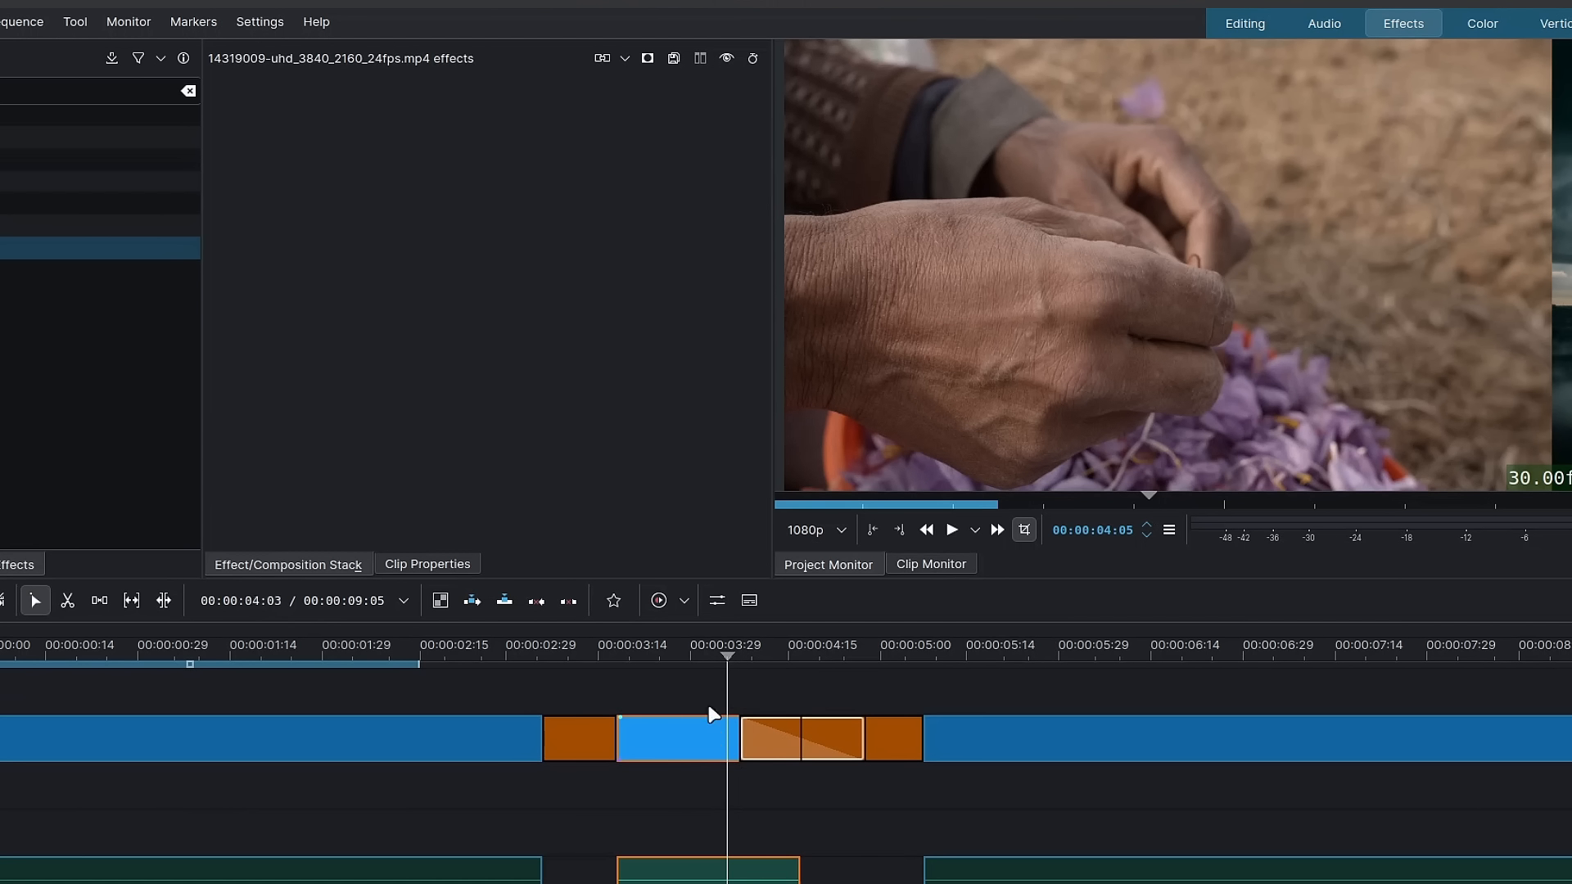
key("space")
left_click(878, 740)
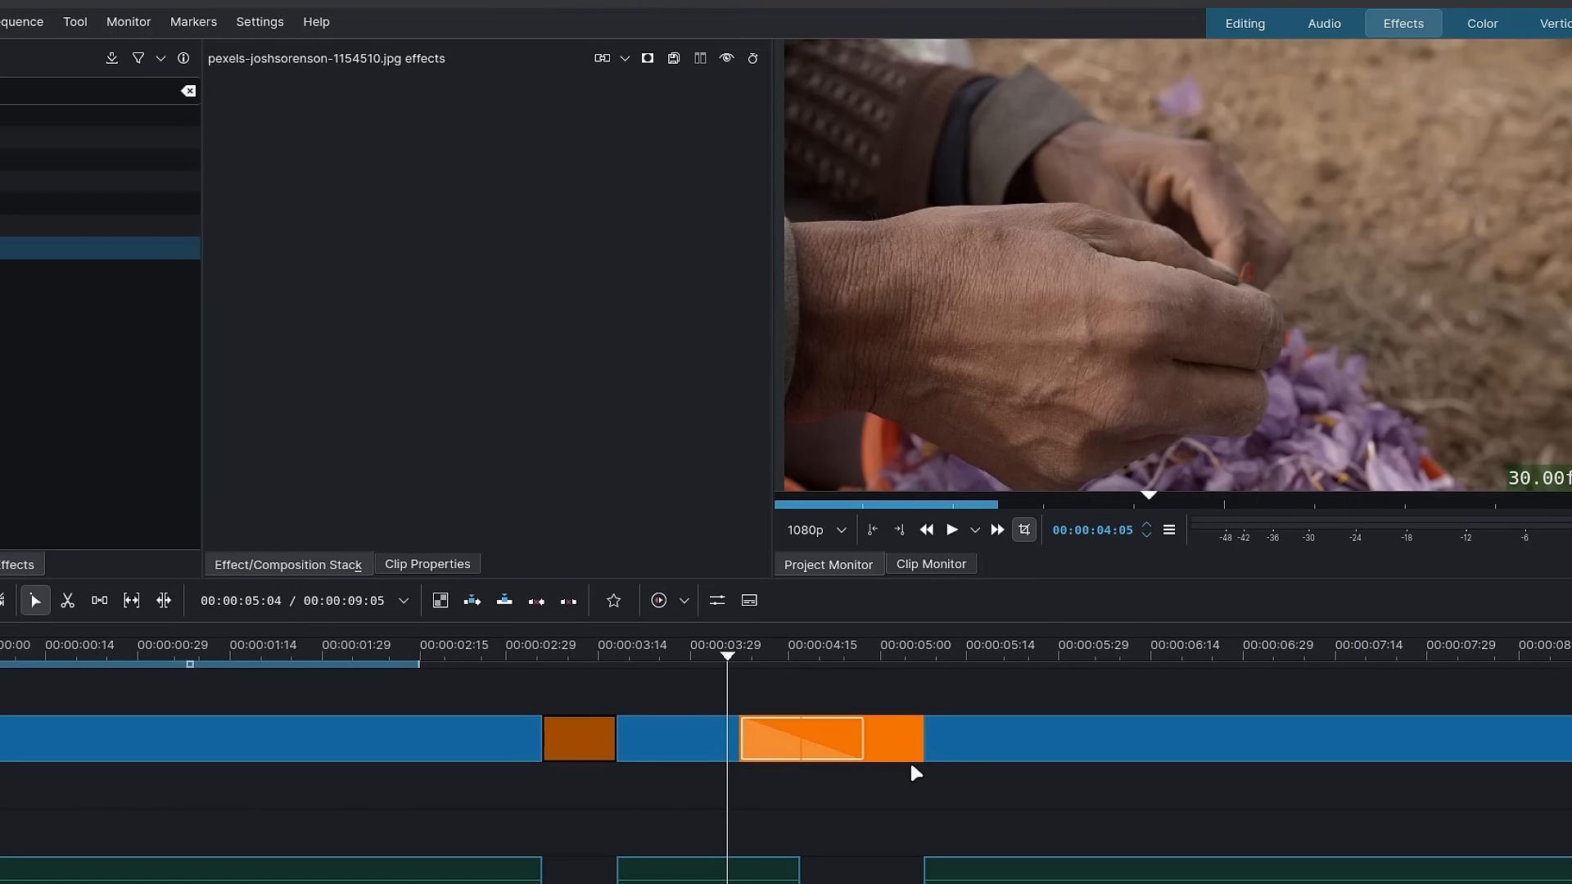
left_click(893, 647)
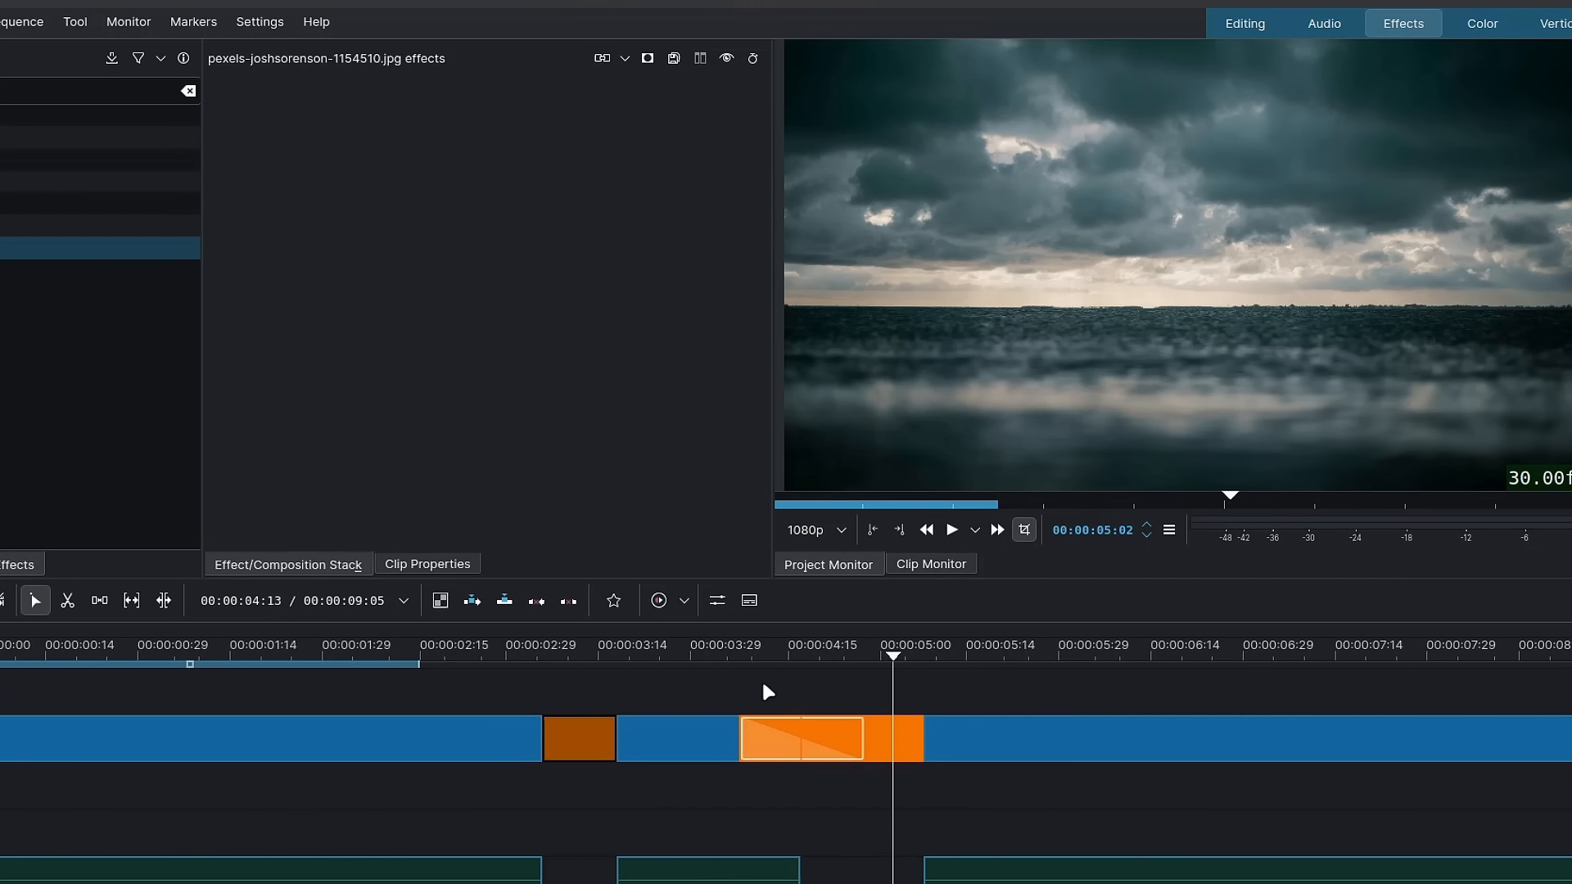
left_click(684, 726)
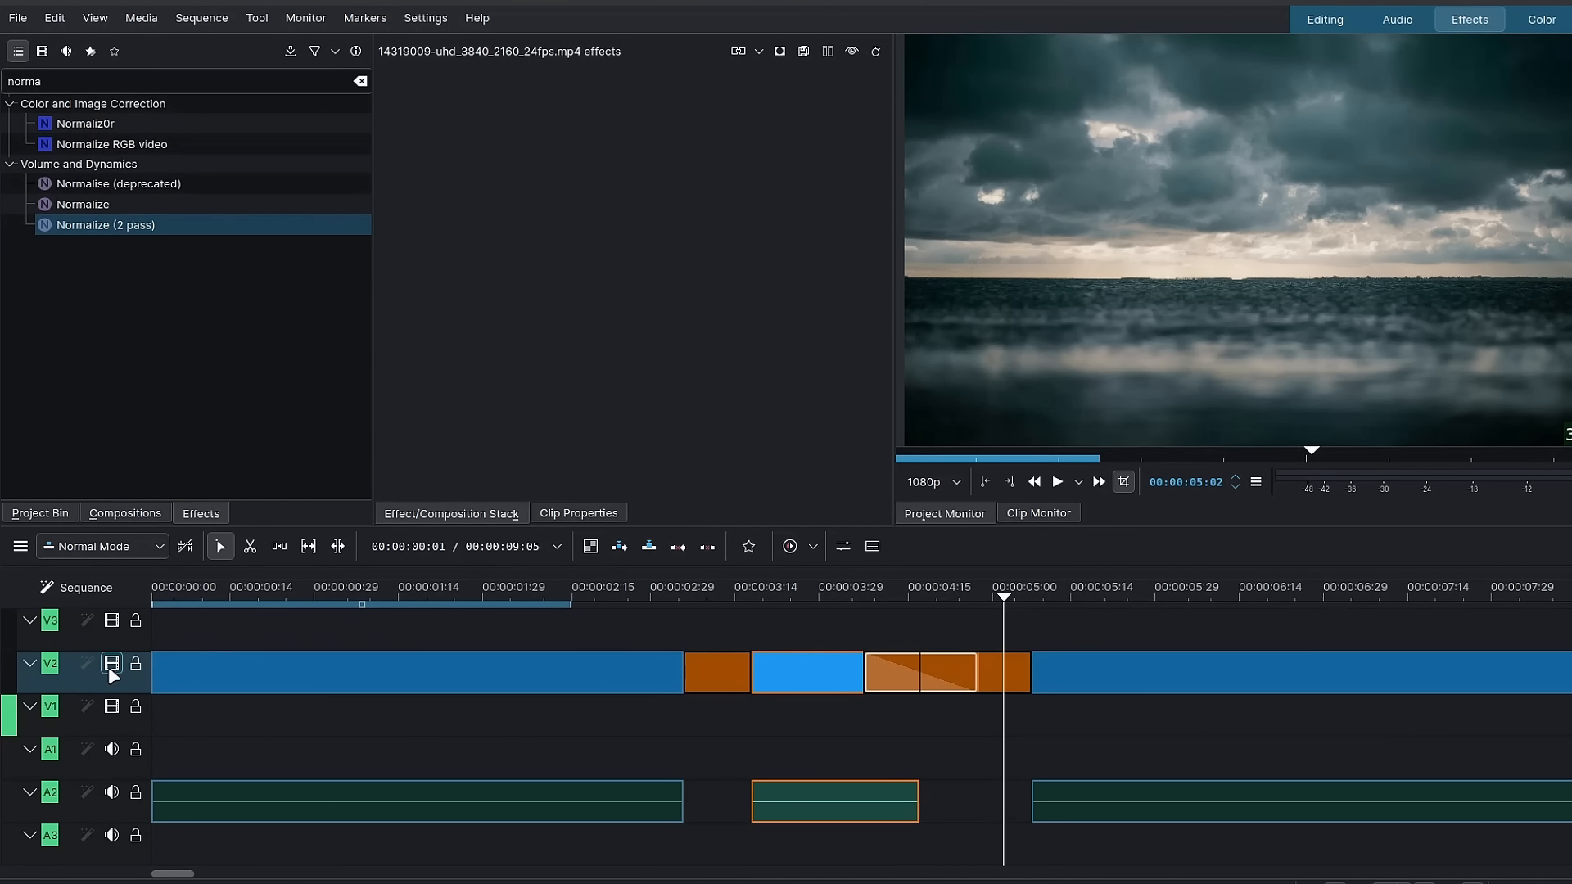
Find the Directional Blur effect and apply it to the whole V2 track
left_click(80, 670)
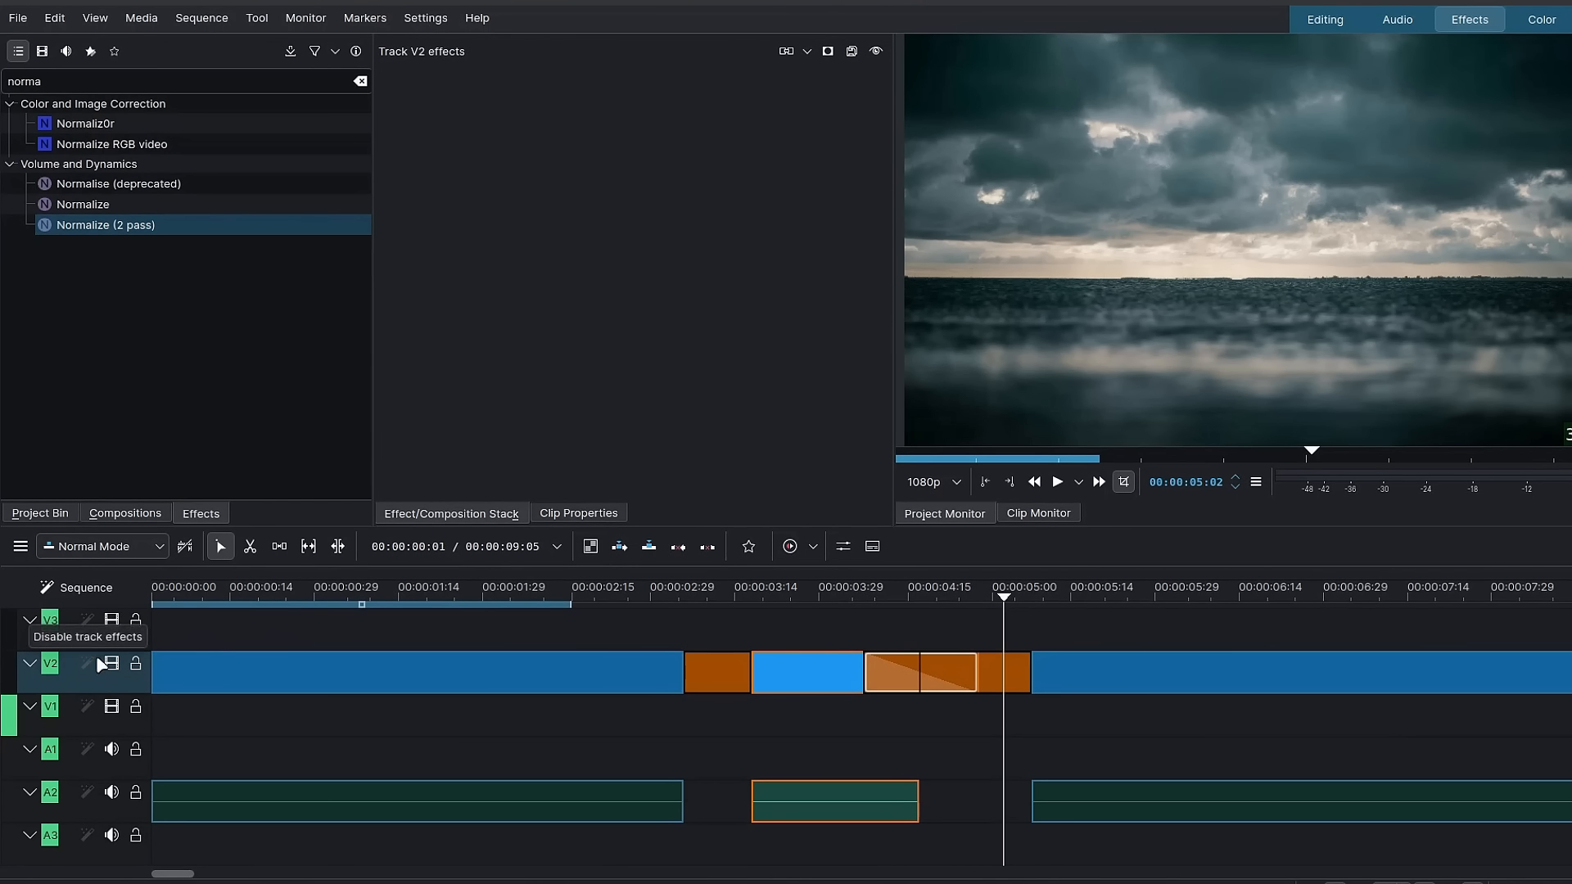
double_click(111, 81)
type("dir")
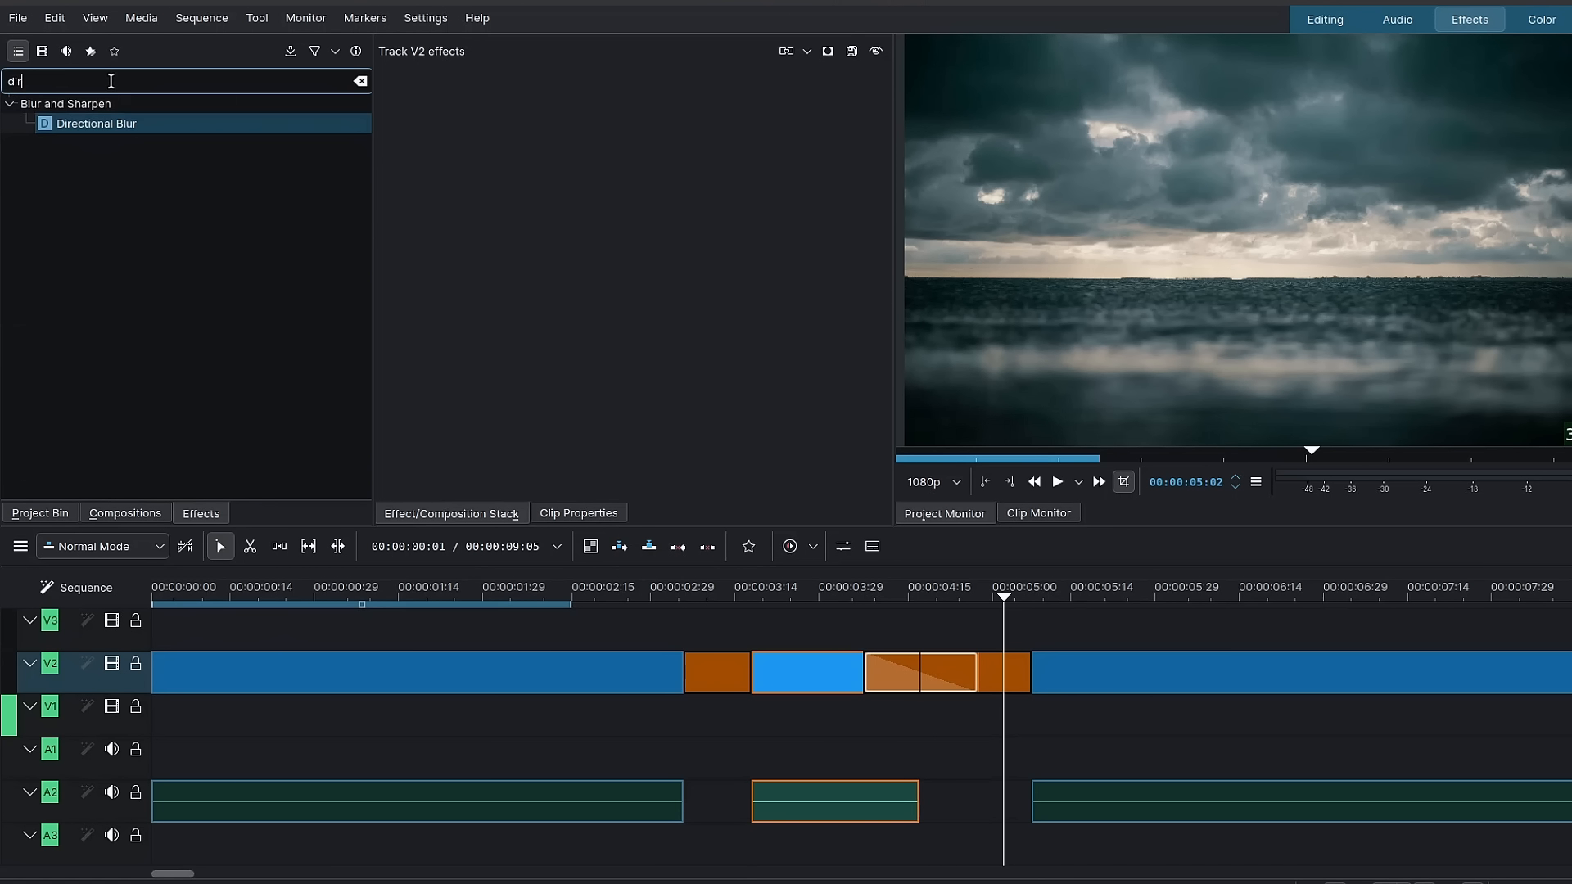
left_click_drag(125, 123, 94, 680)
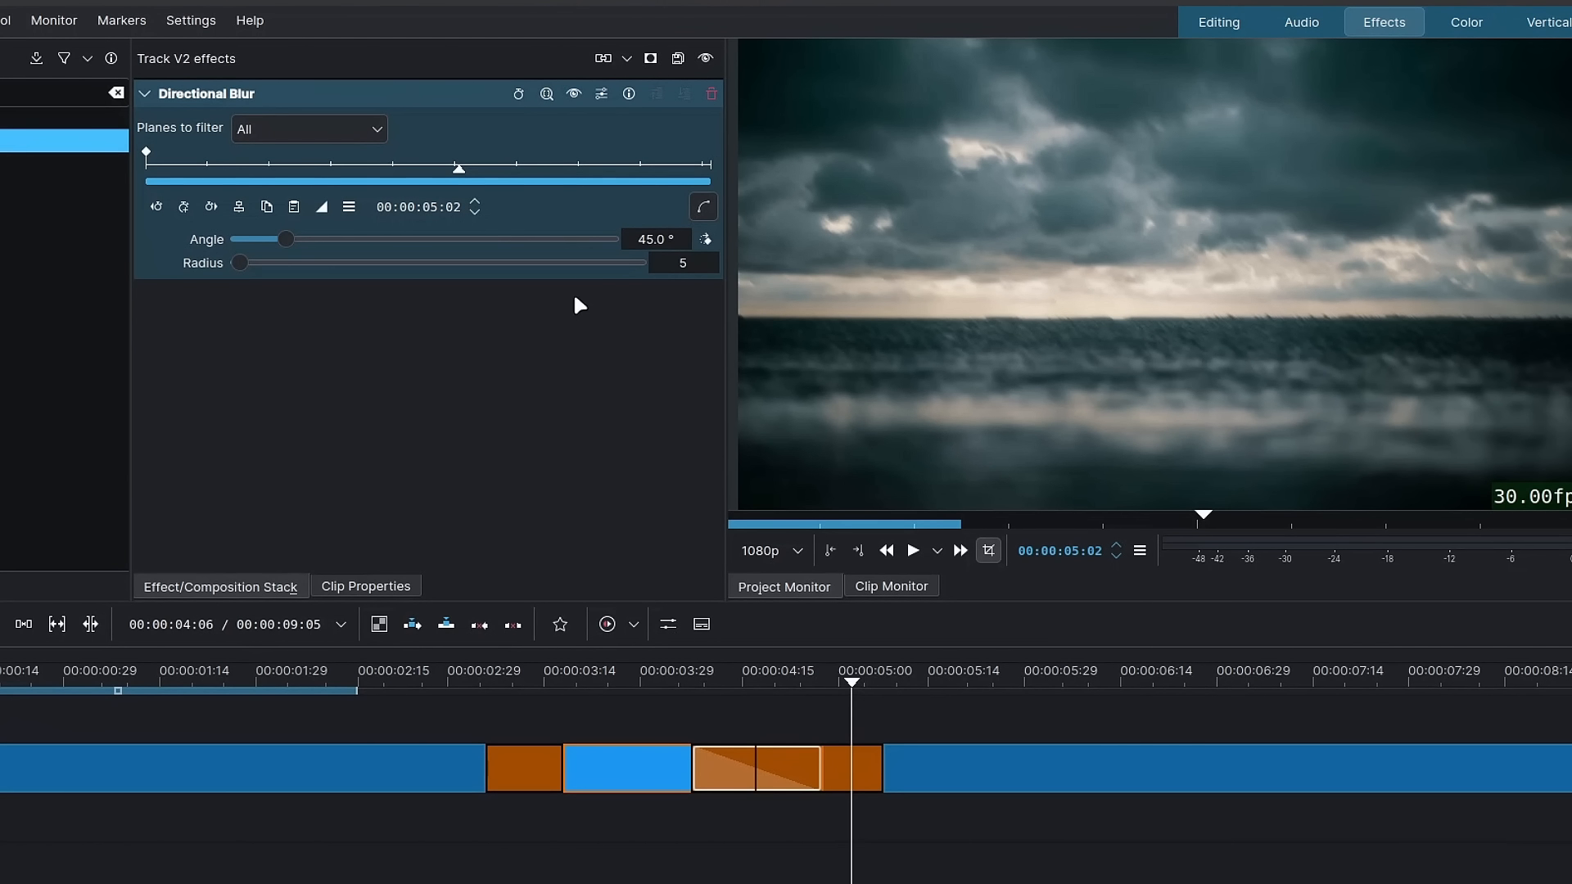
Enable the effect zone for V2's Directional Blur and limit it to the mix, from 00:00:04:07 to 00:00:04:27
left_click(546, 96)
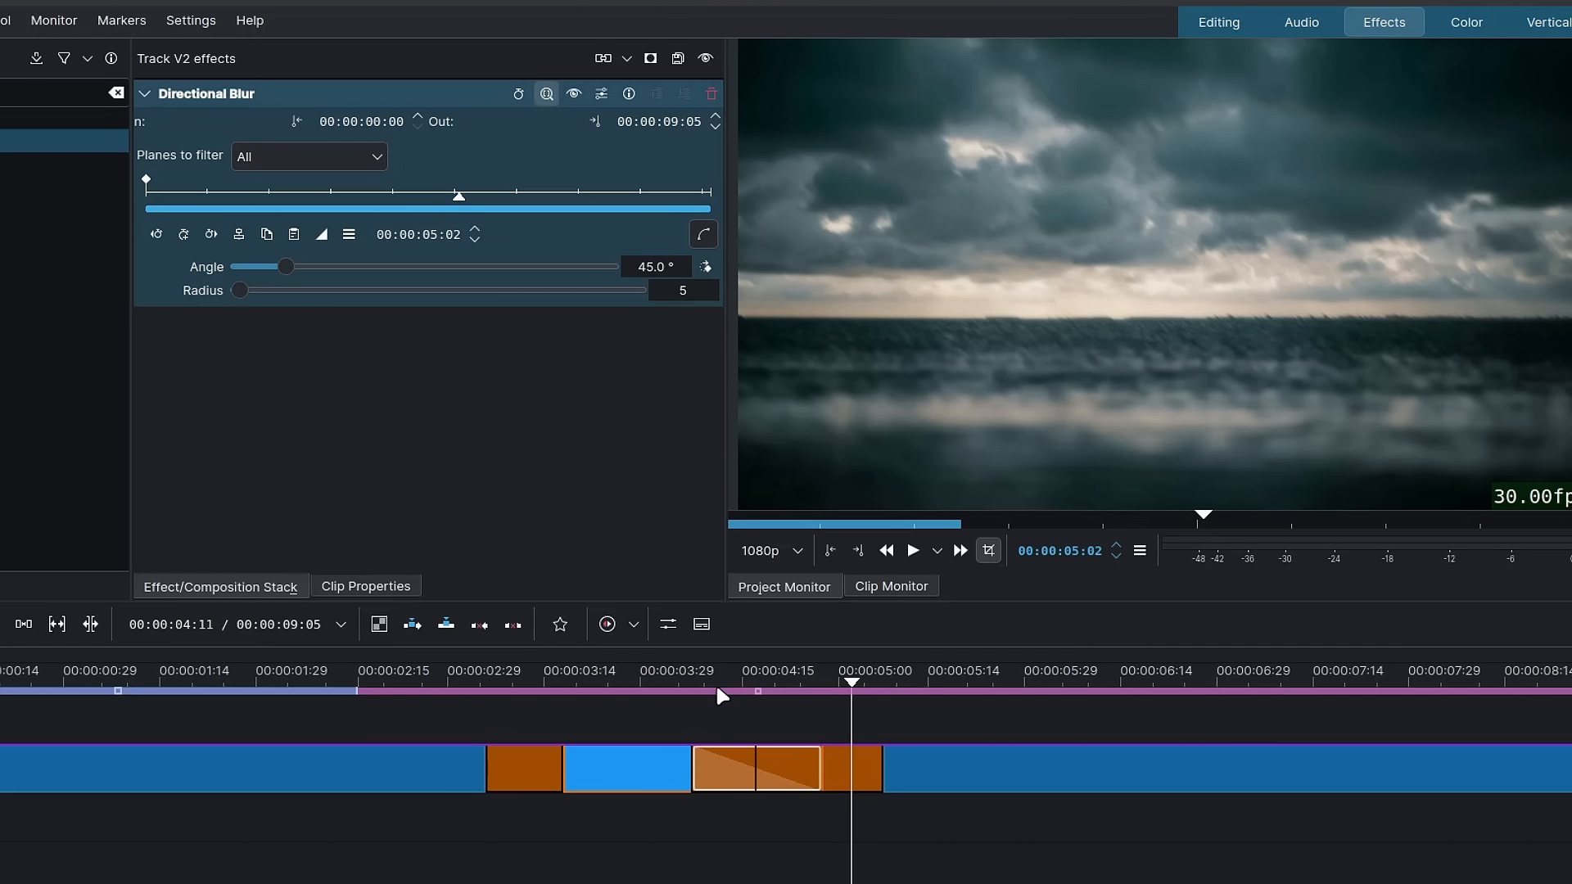
left_click_drag(718, 690, 693, 716)
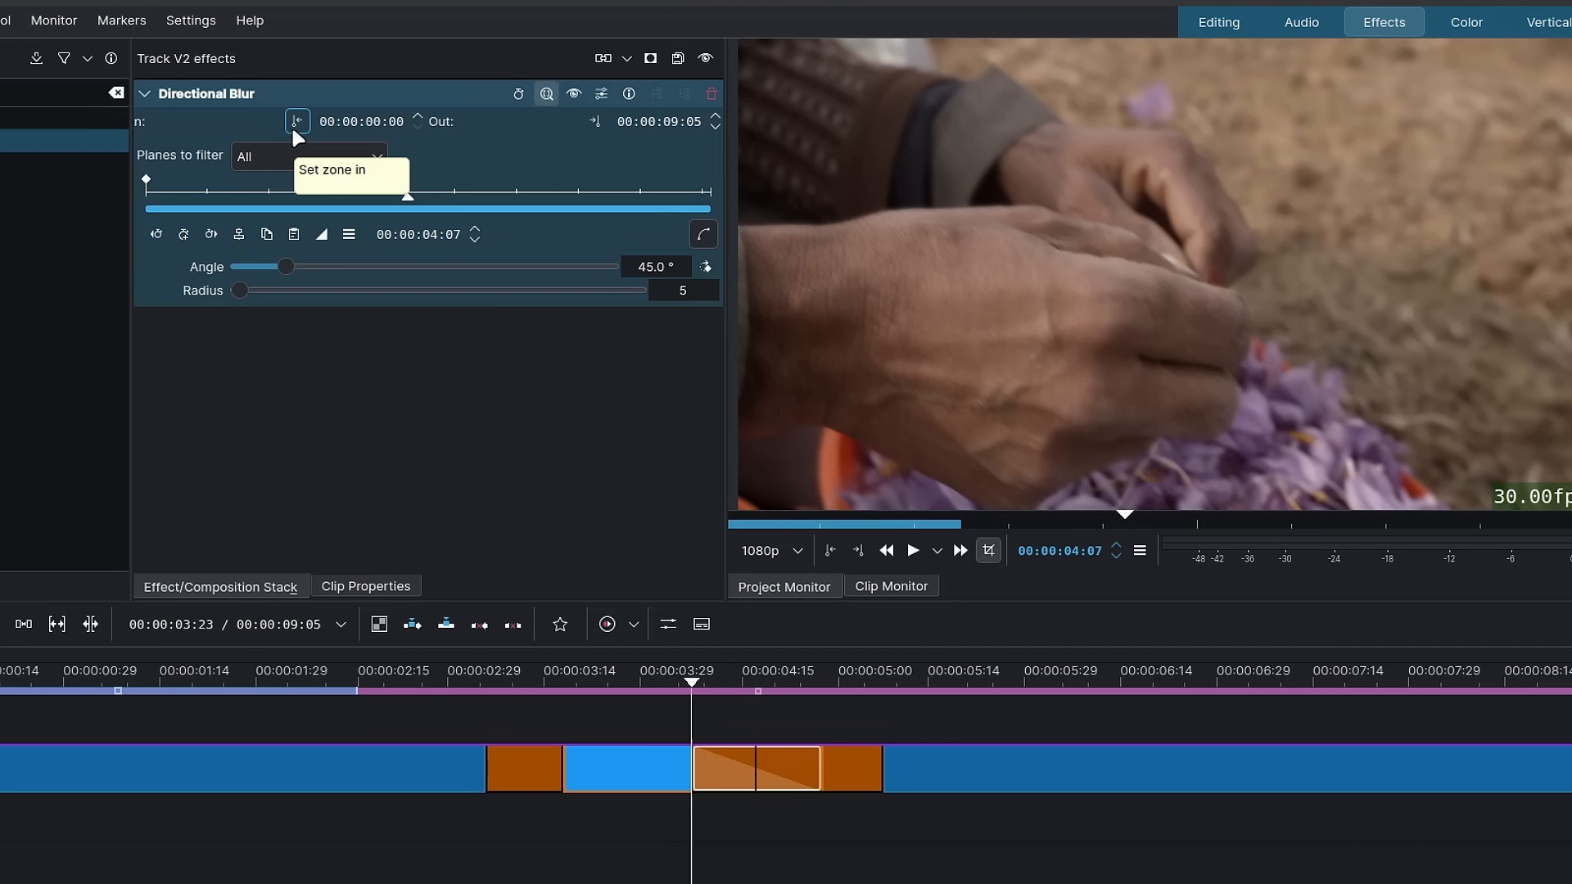
left_click(293, 125)
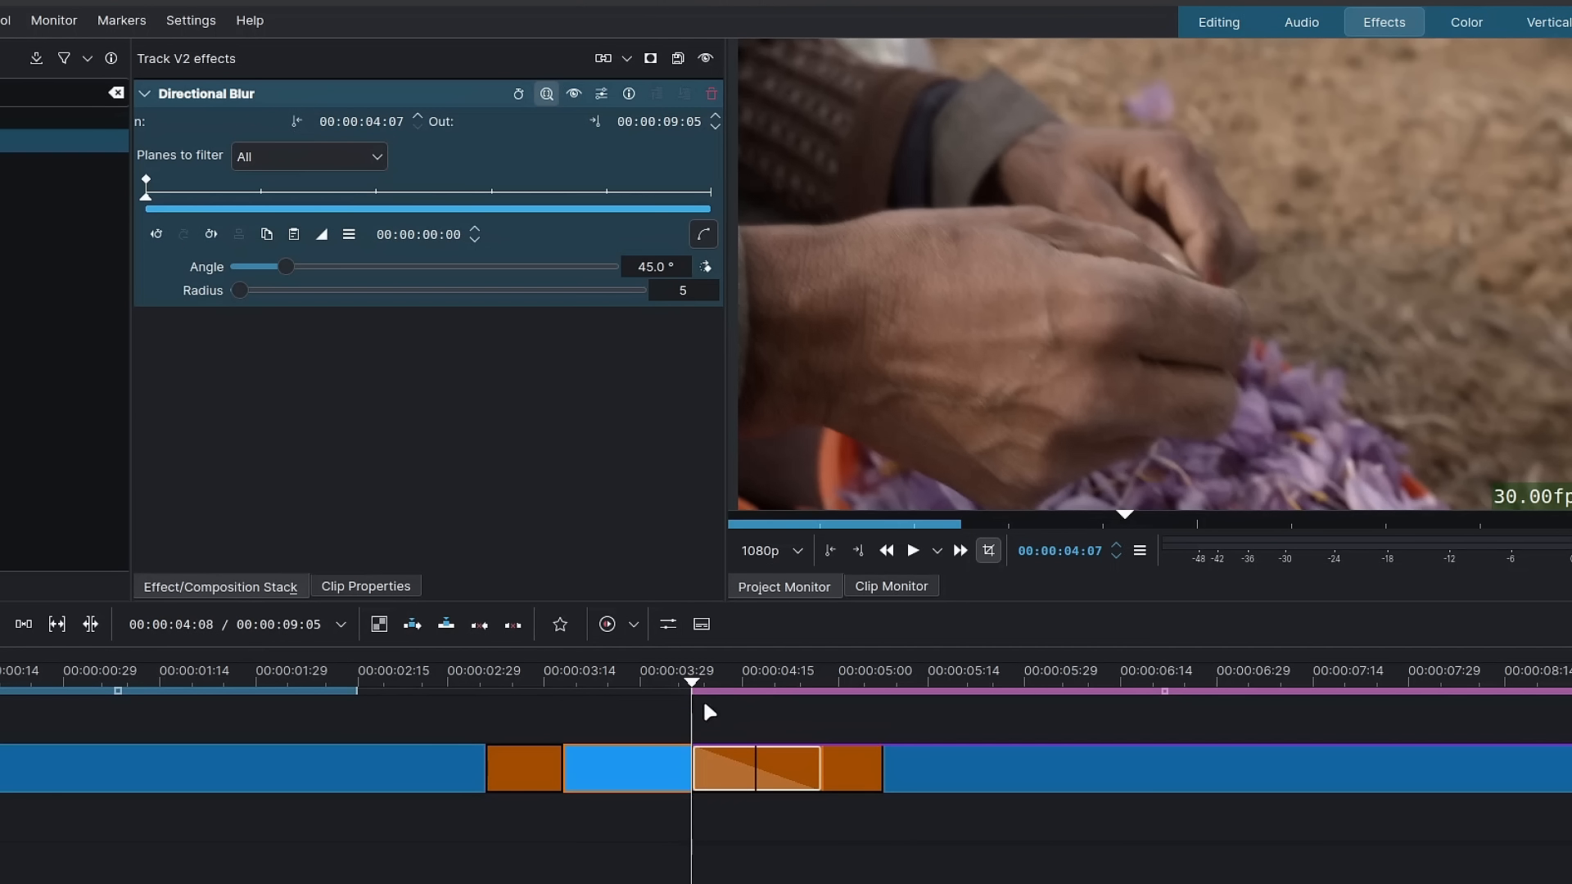
left_click(813, 681)
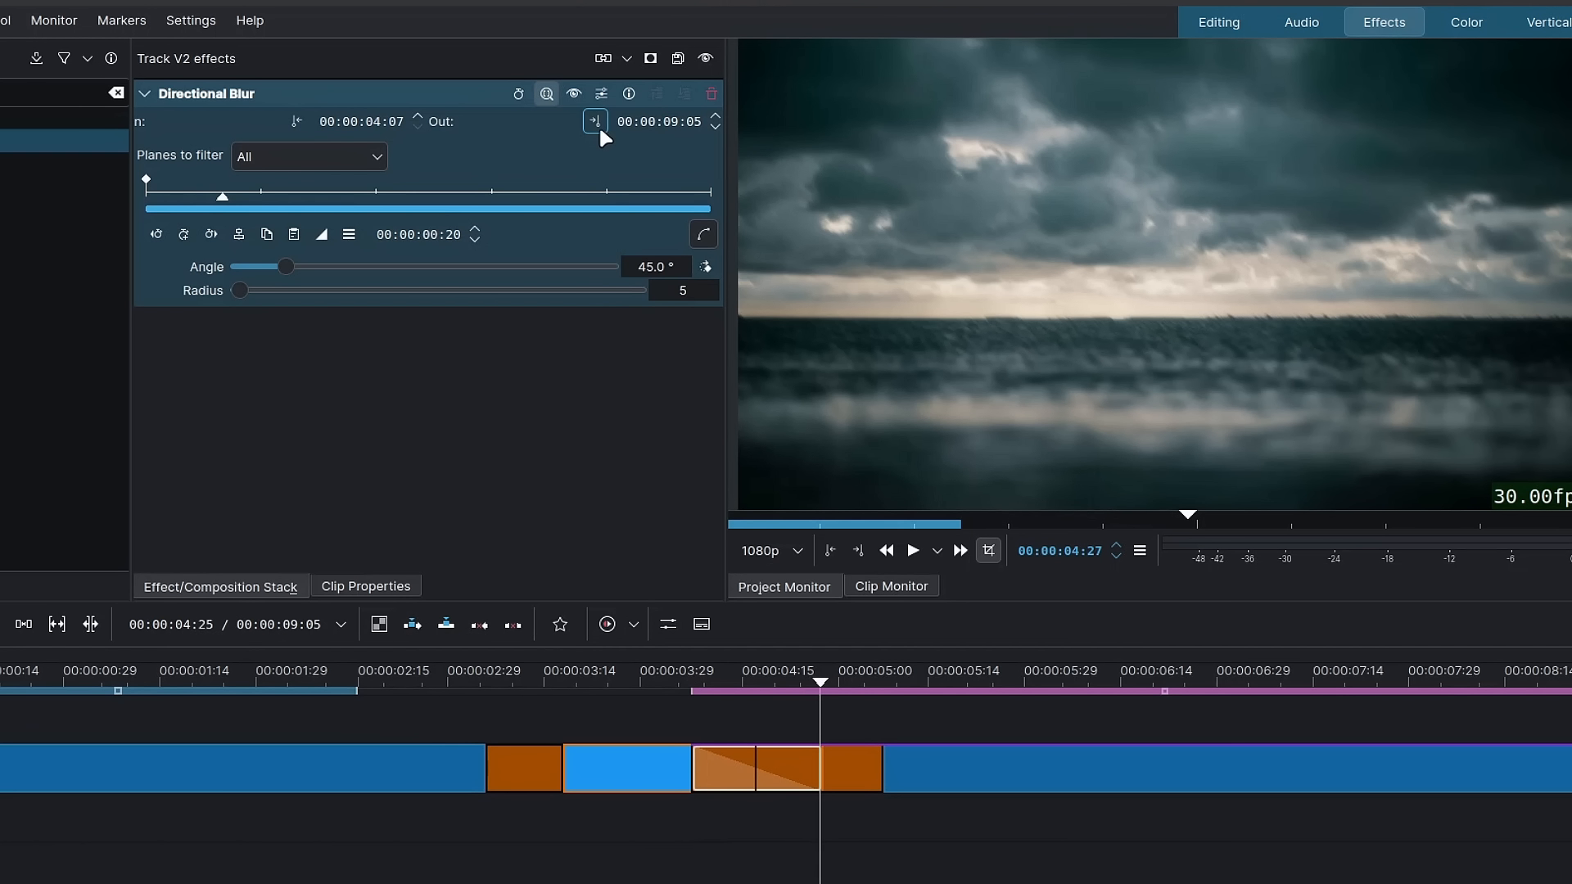
left_click(598, 124)
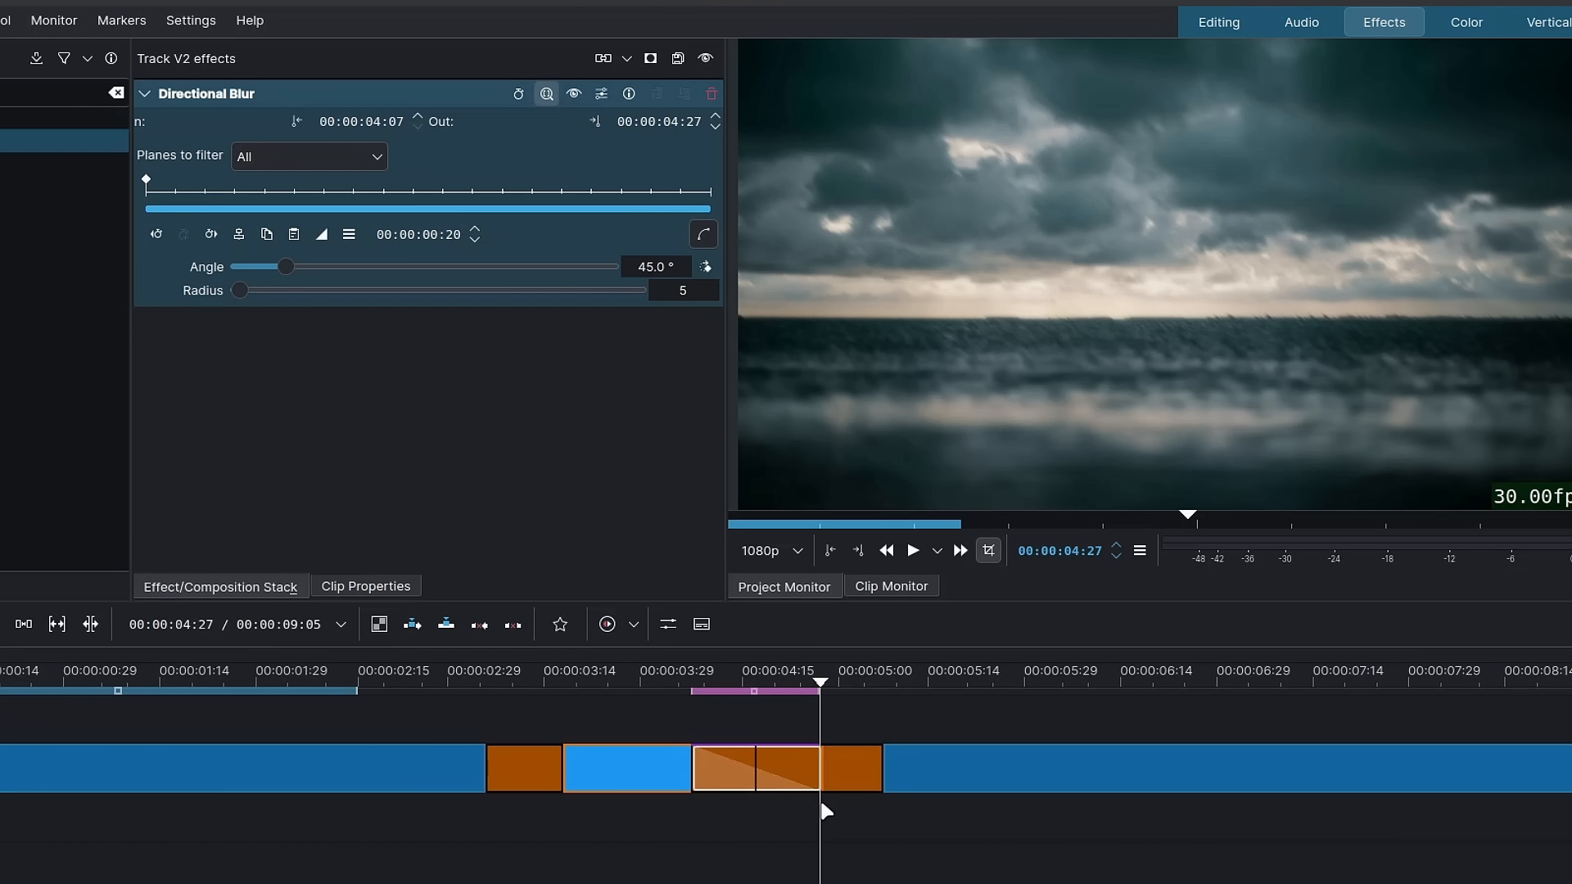
Try shifting the V2 clips around the mix further along the timeline with the Spacer tool, and undo the move
left_click(718, 672)
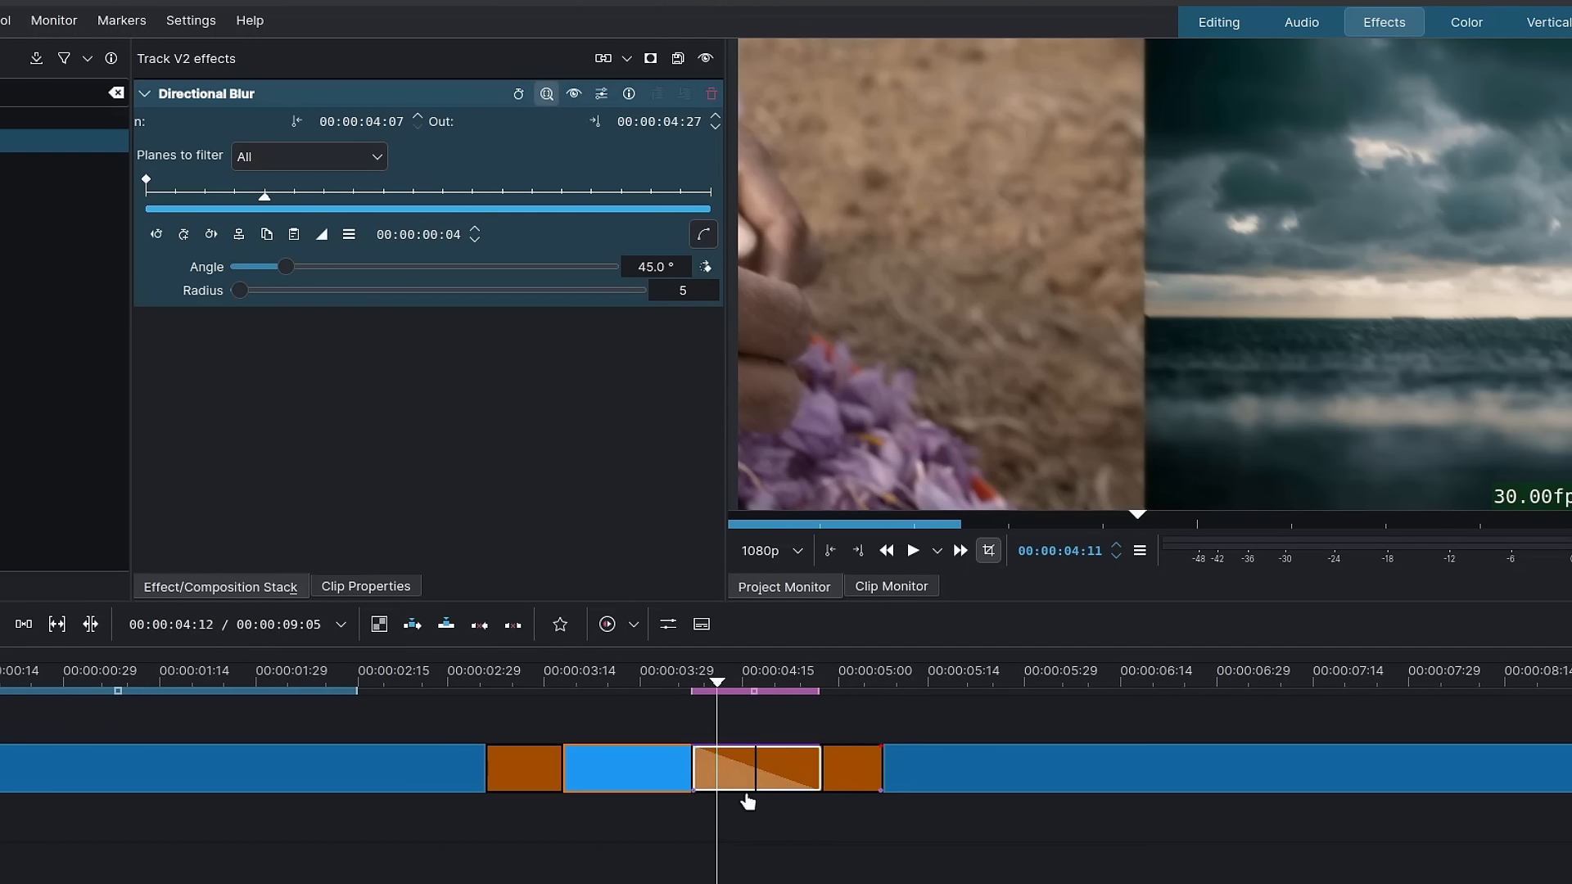
key("m")
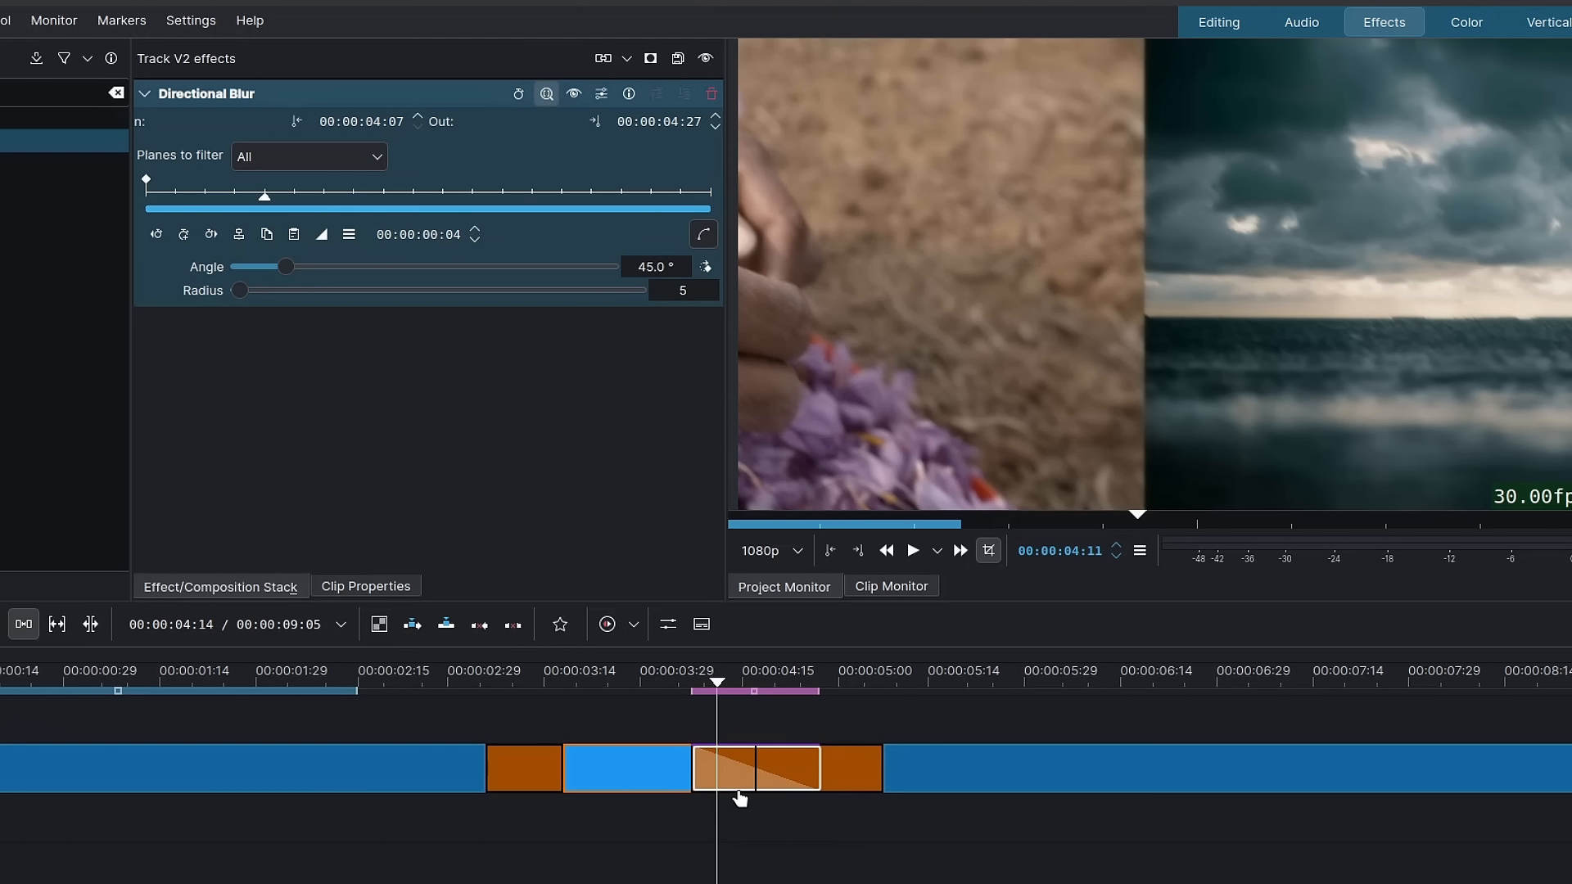
left_click_drag(770, 726, 1104, 737)
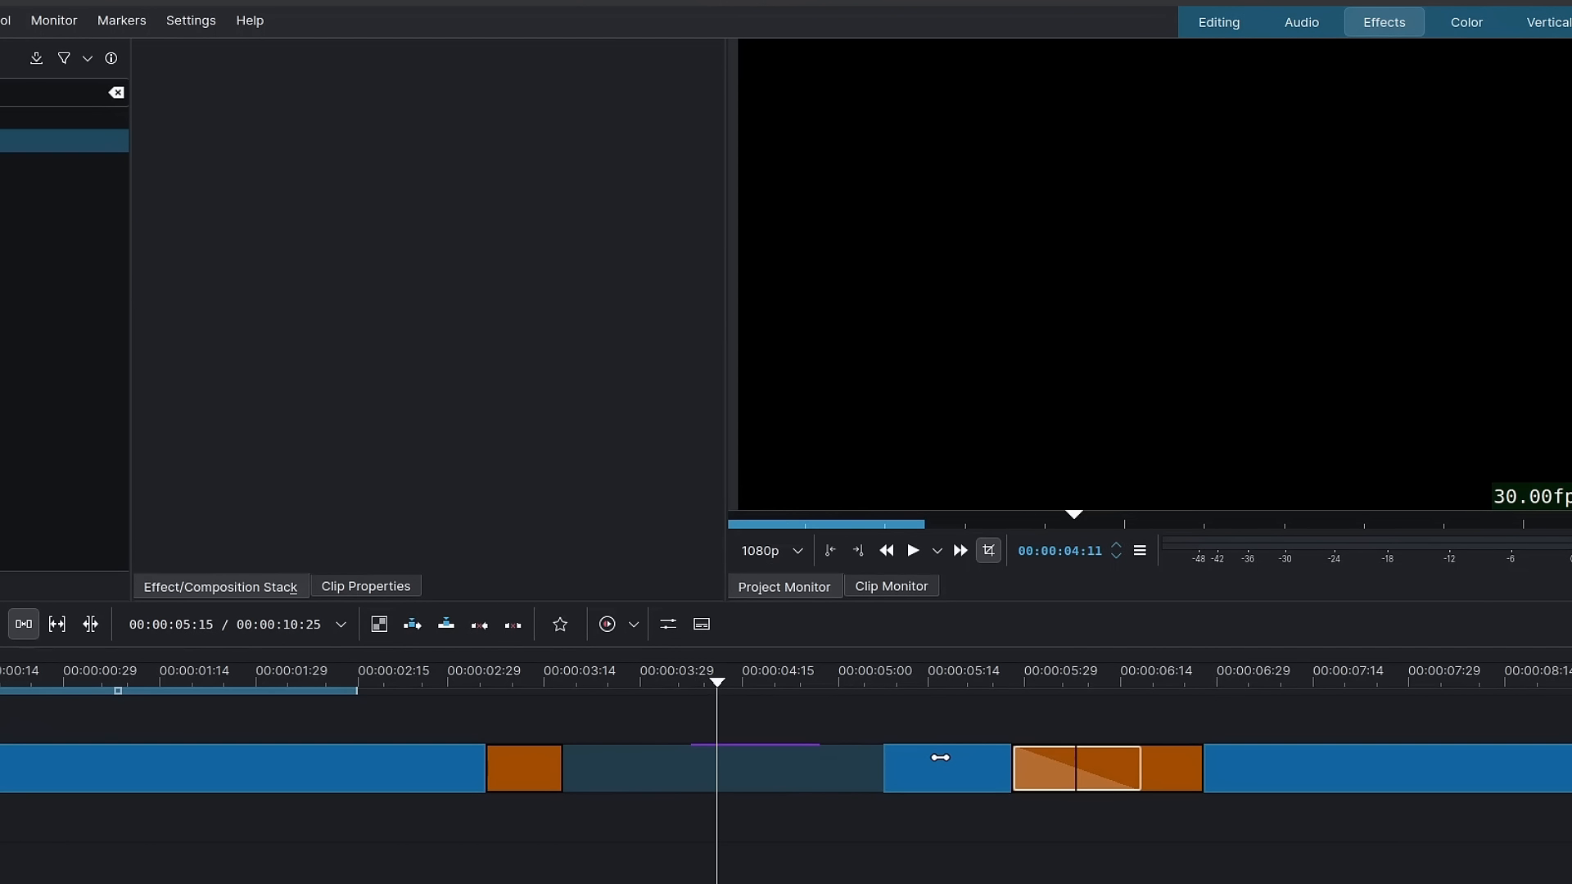
key("ctrl+z")
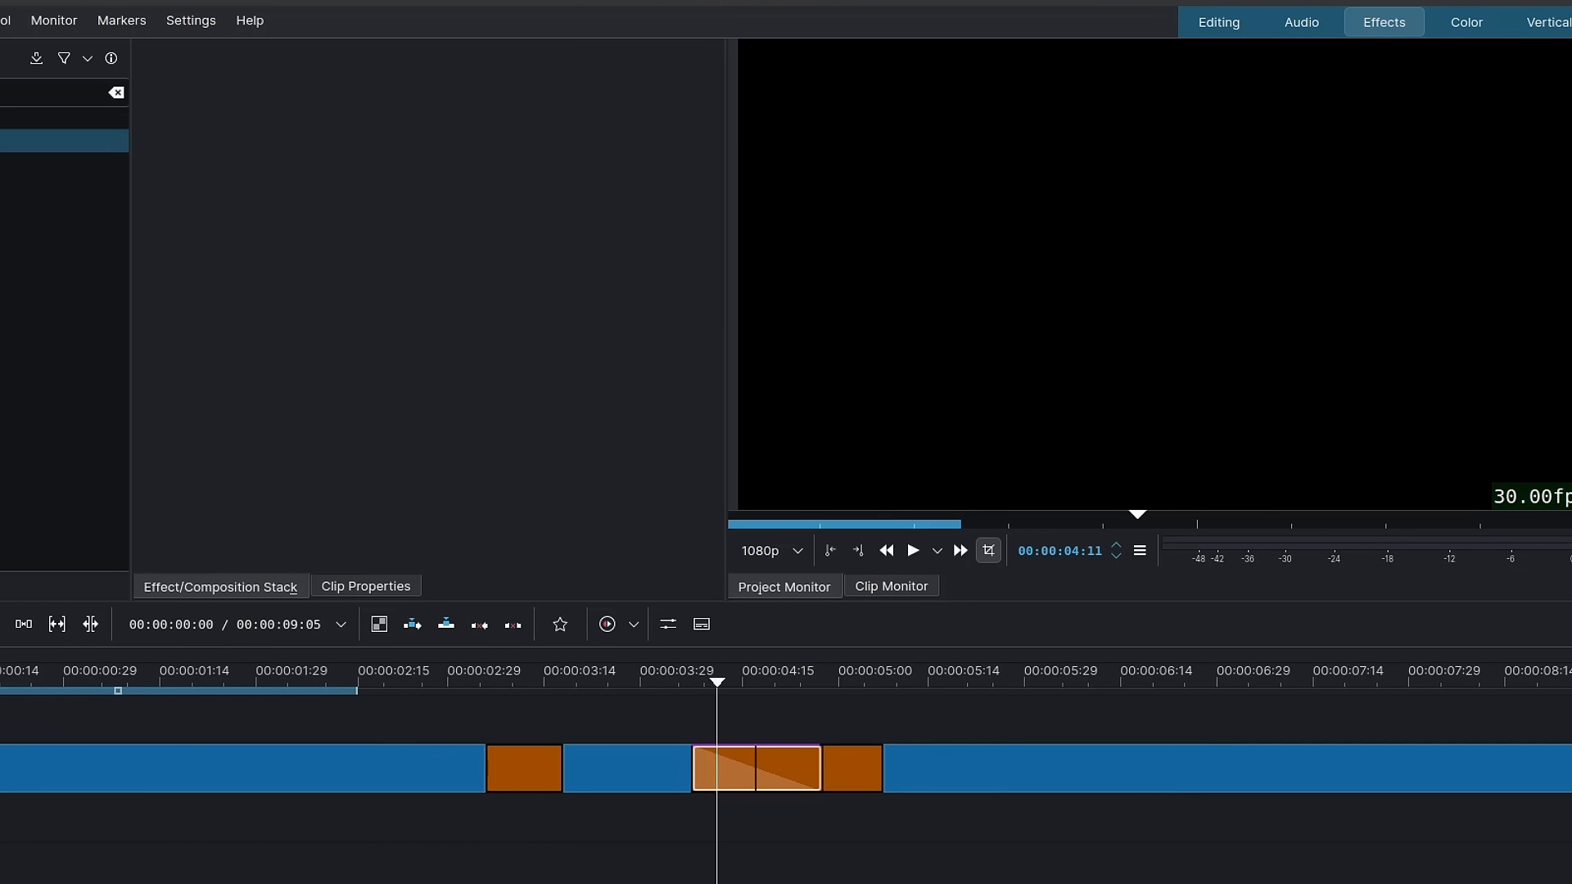
Reopen track V2's effects and extend the end of the Directional Blur zone to 00:00:04:28
left_click(2, 768)
left_click(211, 235)
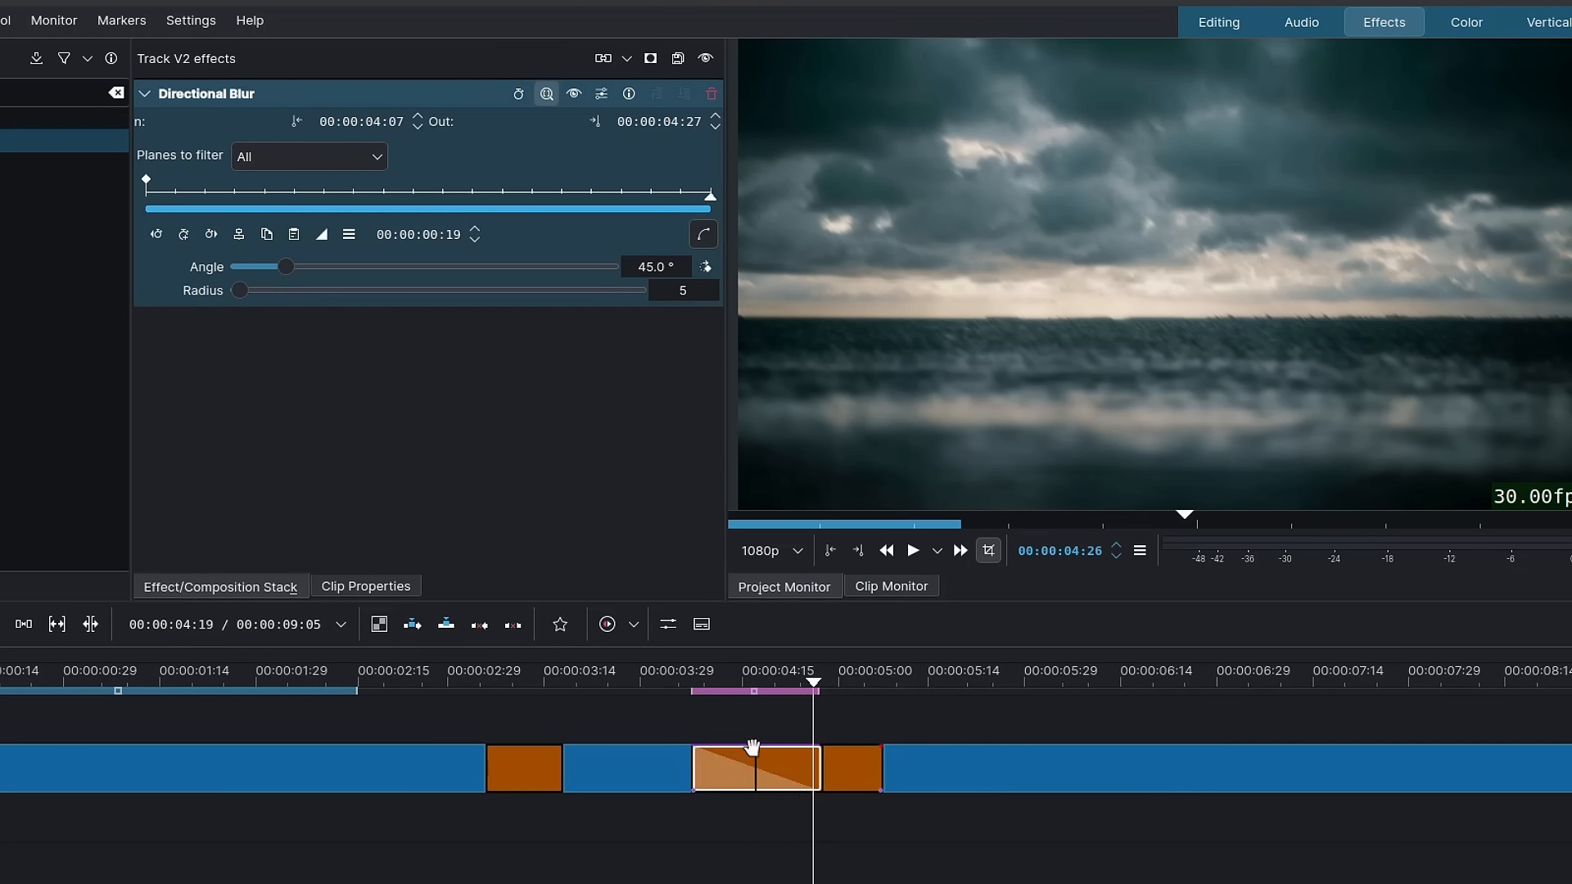
key("Right")
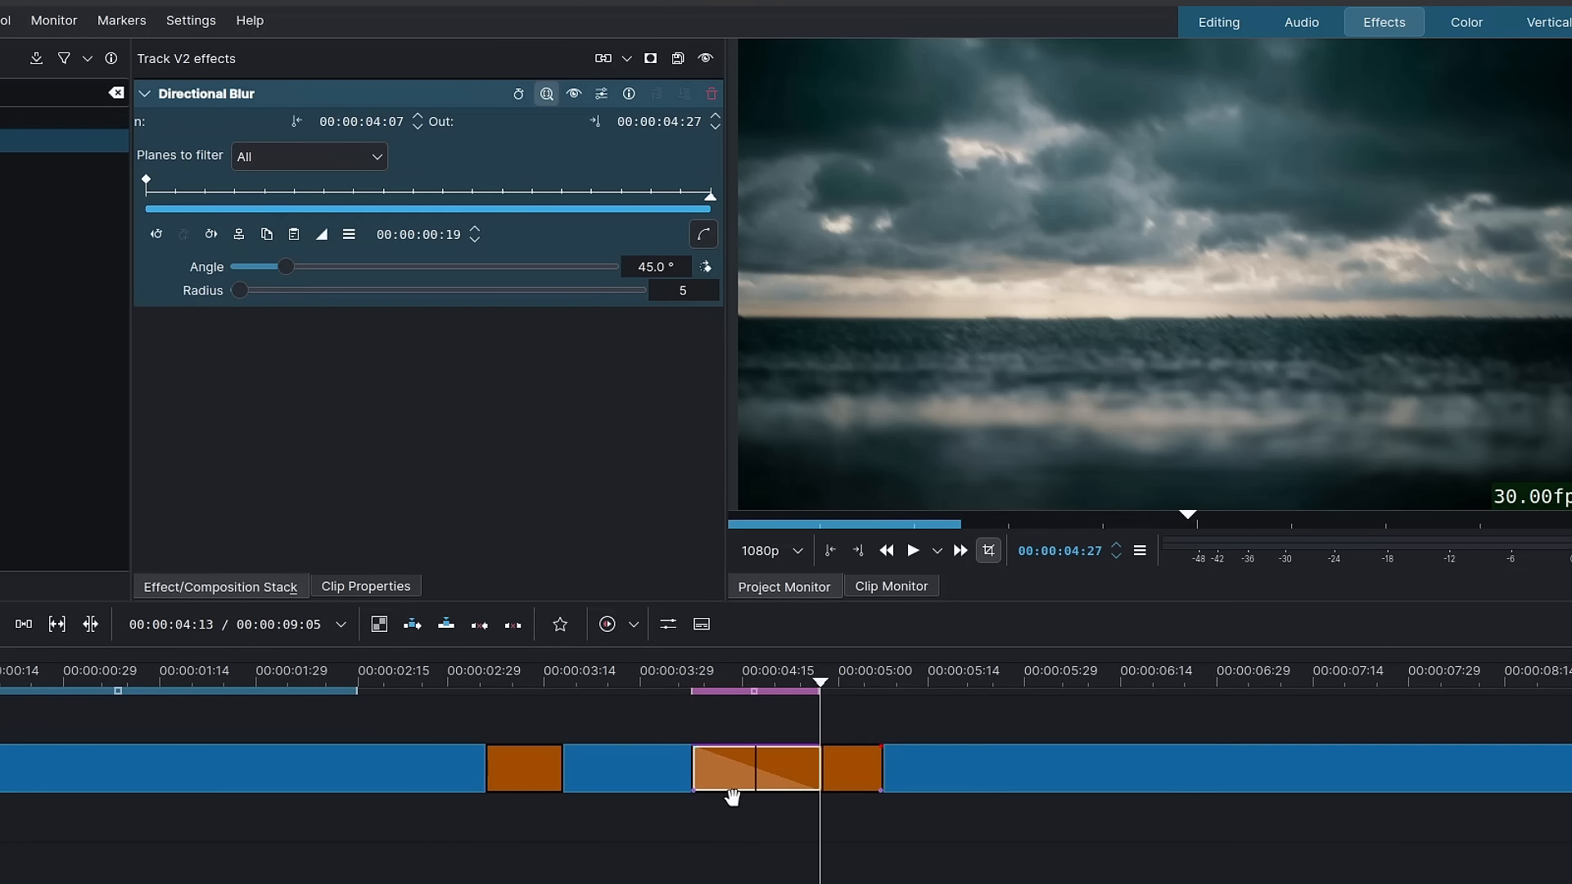
key("Right")
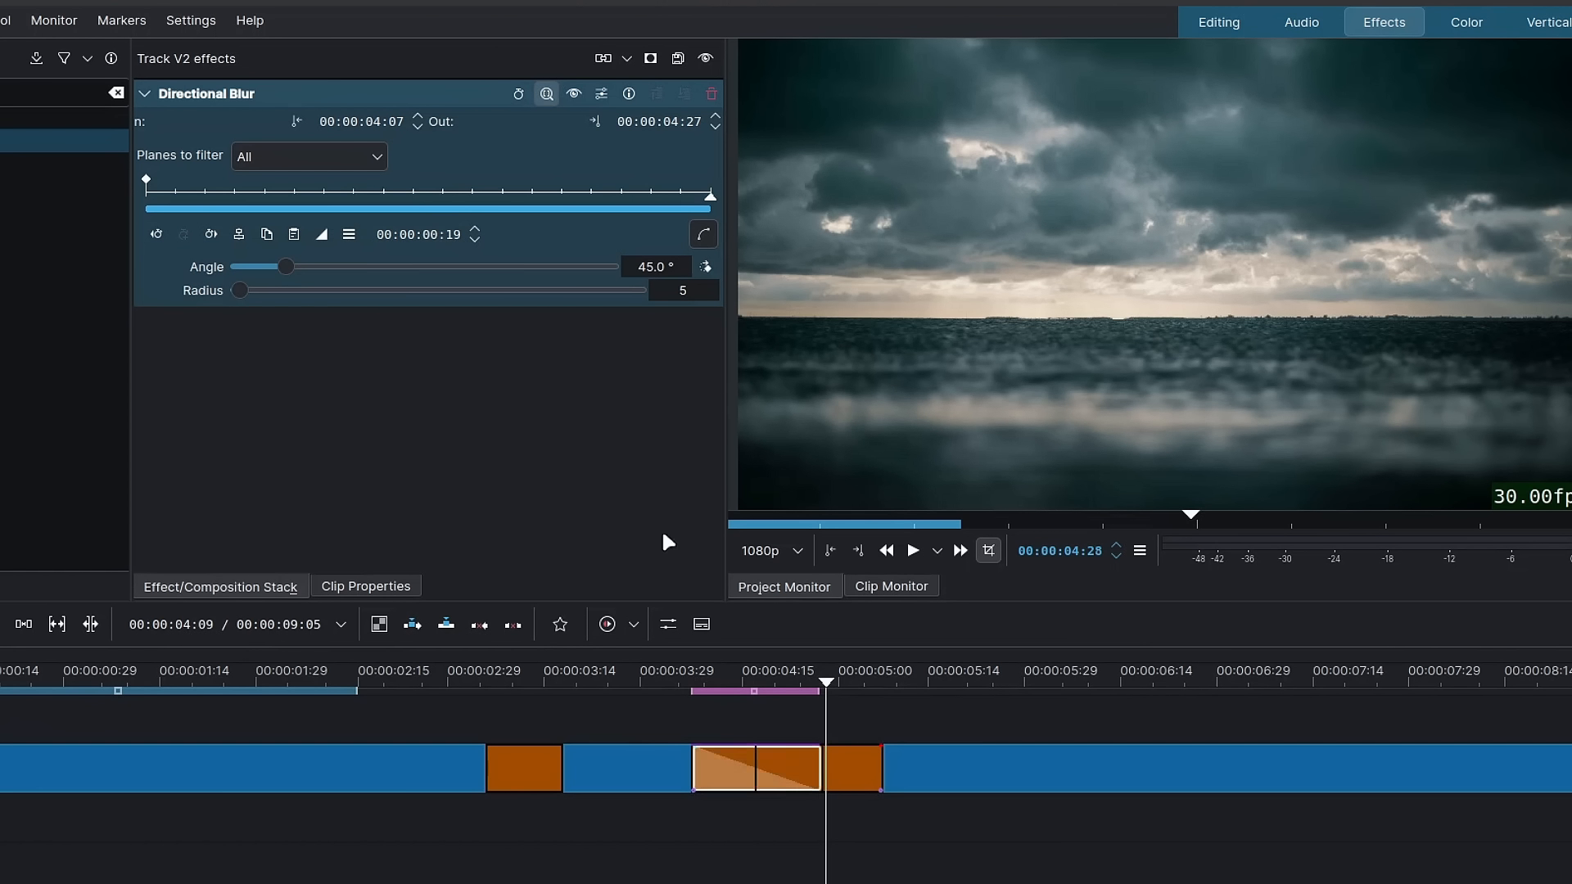
left_click(596, 120)
Add a Directional Blur keyframe at 00:00:04:27, and set Angle 0° and Radius 0 on the first and last keyframes
key("Left")
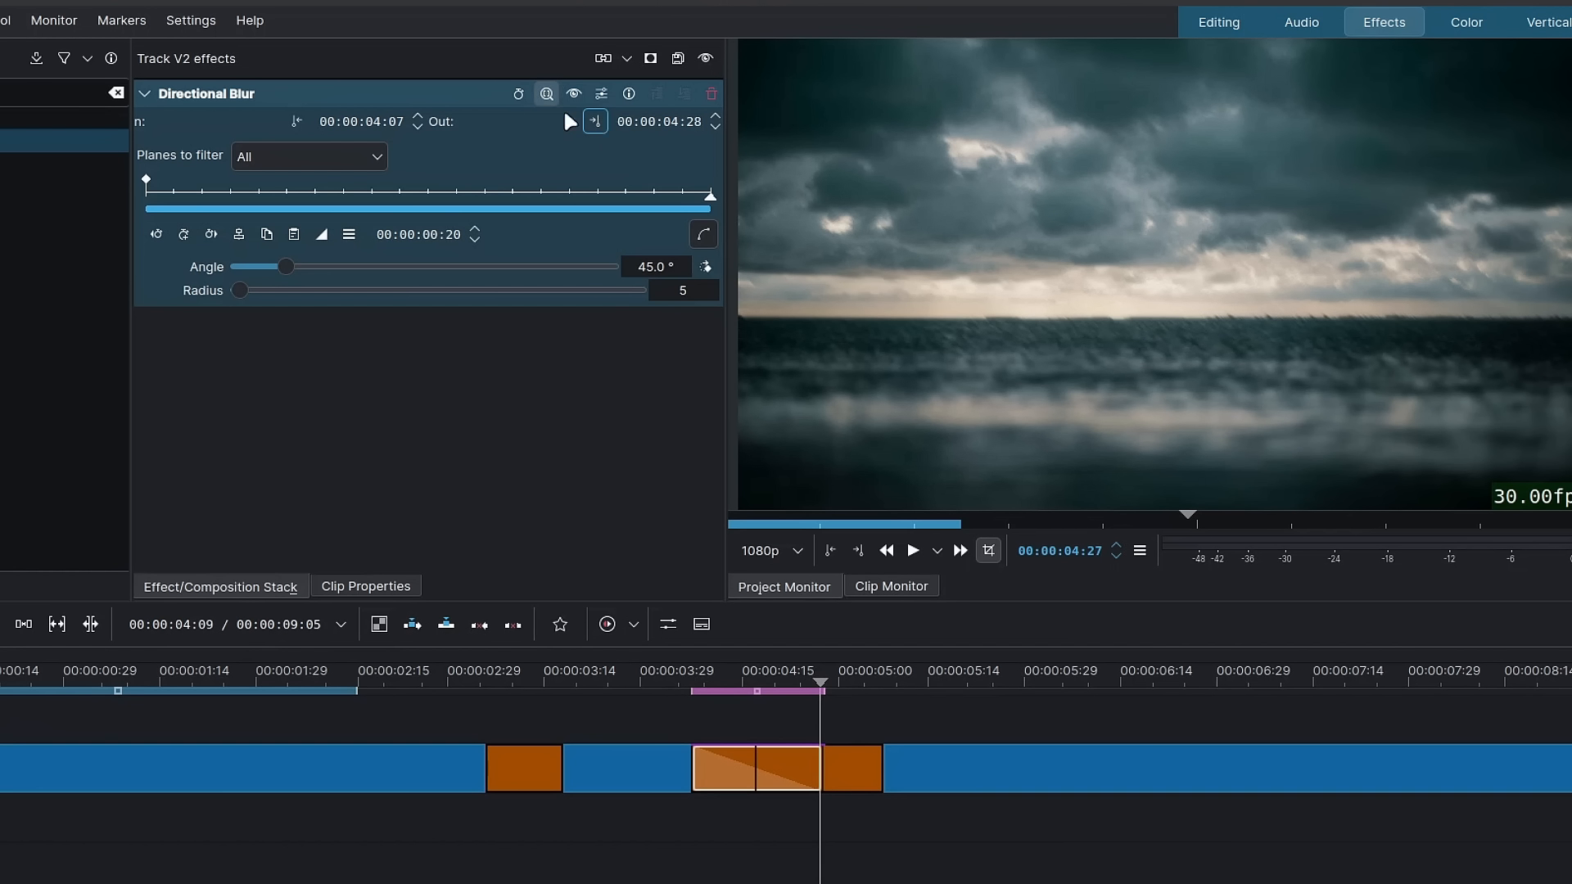
left_click(239, 234)
left_click_drag(240, 291, 228, 292)
left_click(155, 235)
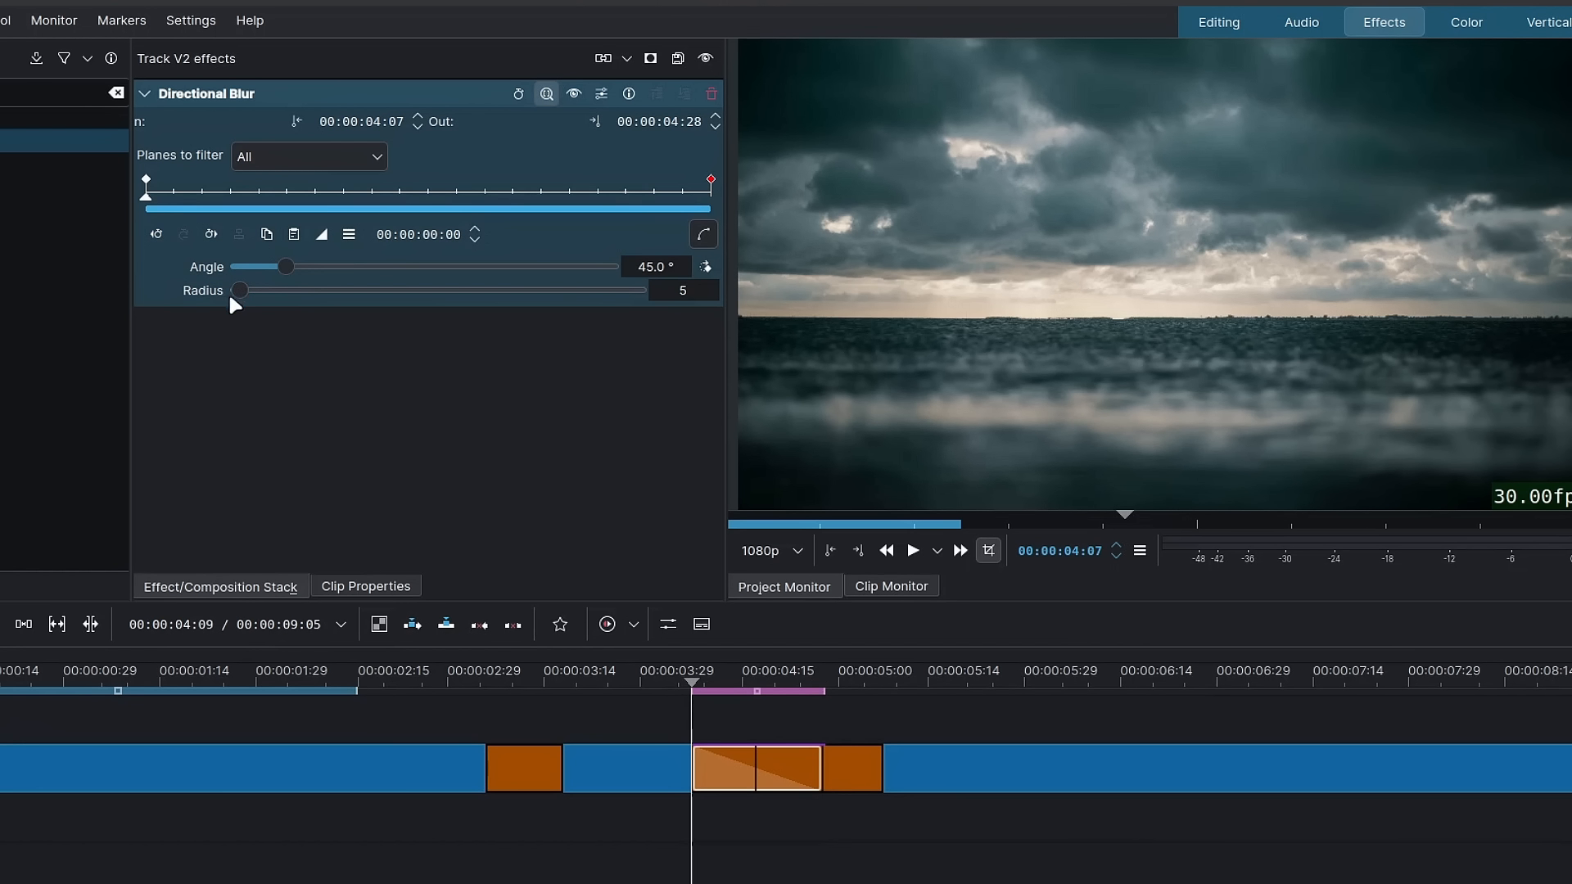
left_click_drag(285, 268, 171, 264)
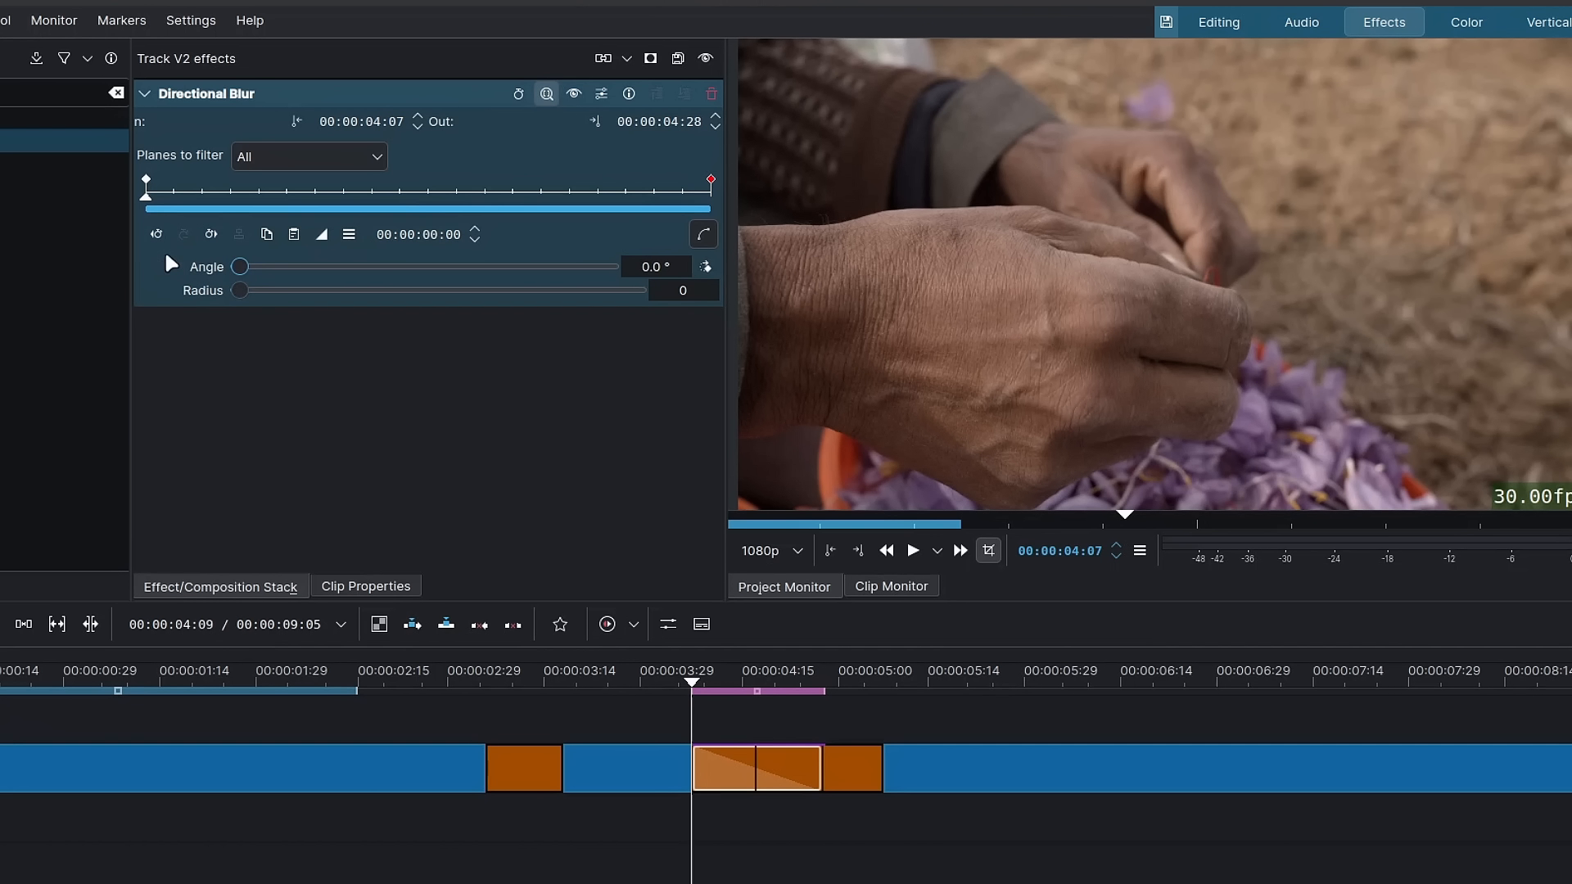
left_click(211, 234)
left_click_drag(281, 267, 127, 270)
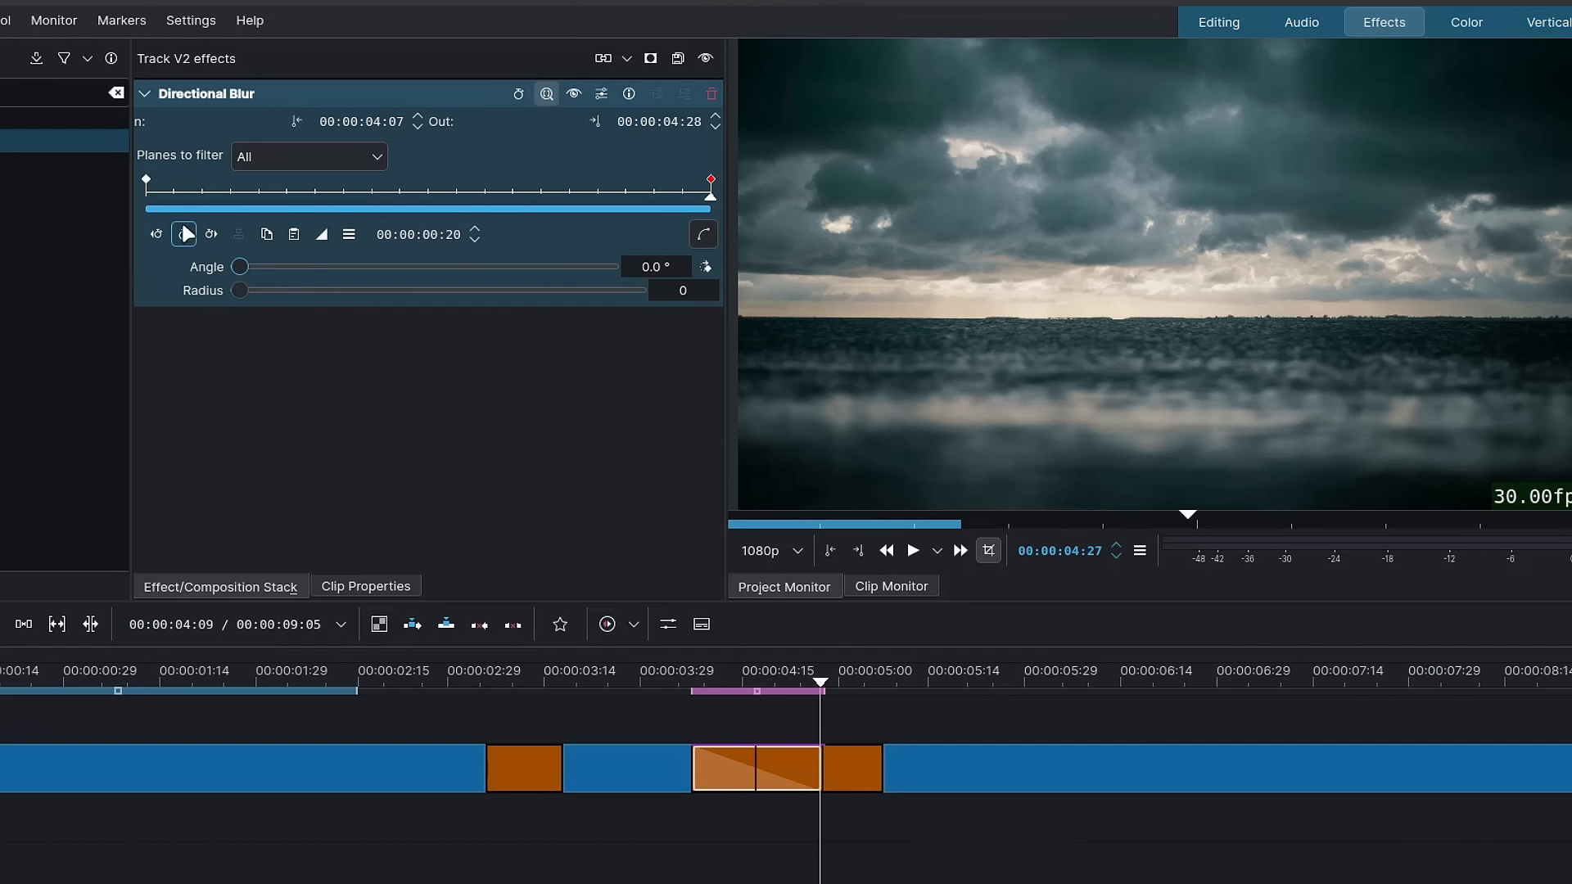
Add a Directional Blur keyframe at the middle of the mix, at 00:00:00:10 in the zone, with Radius 50
left_click(391, 198)
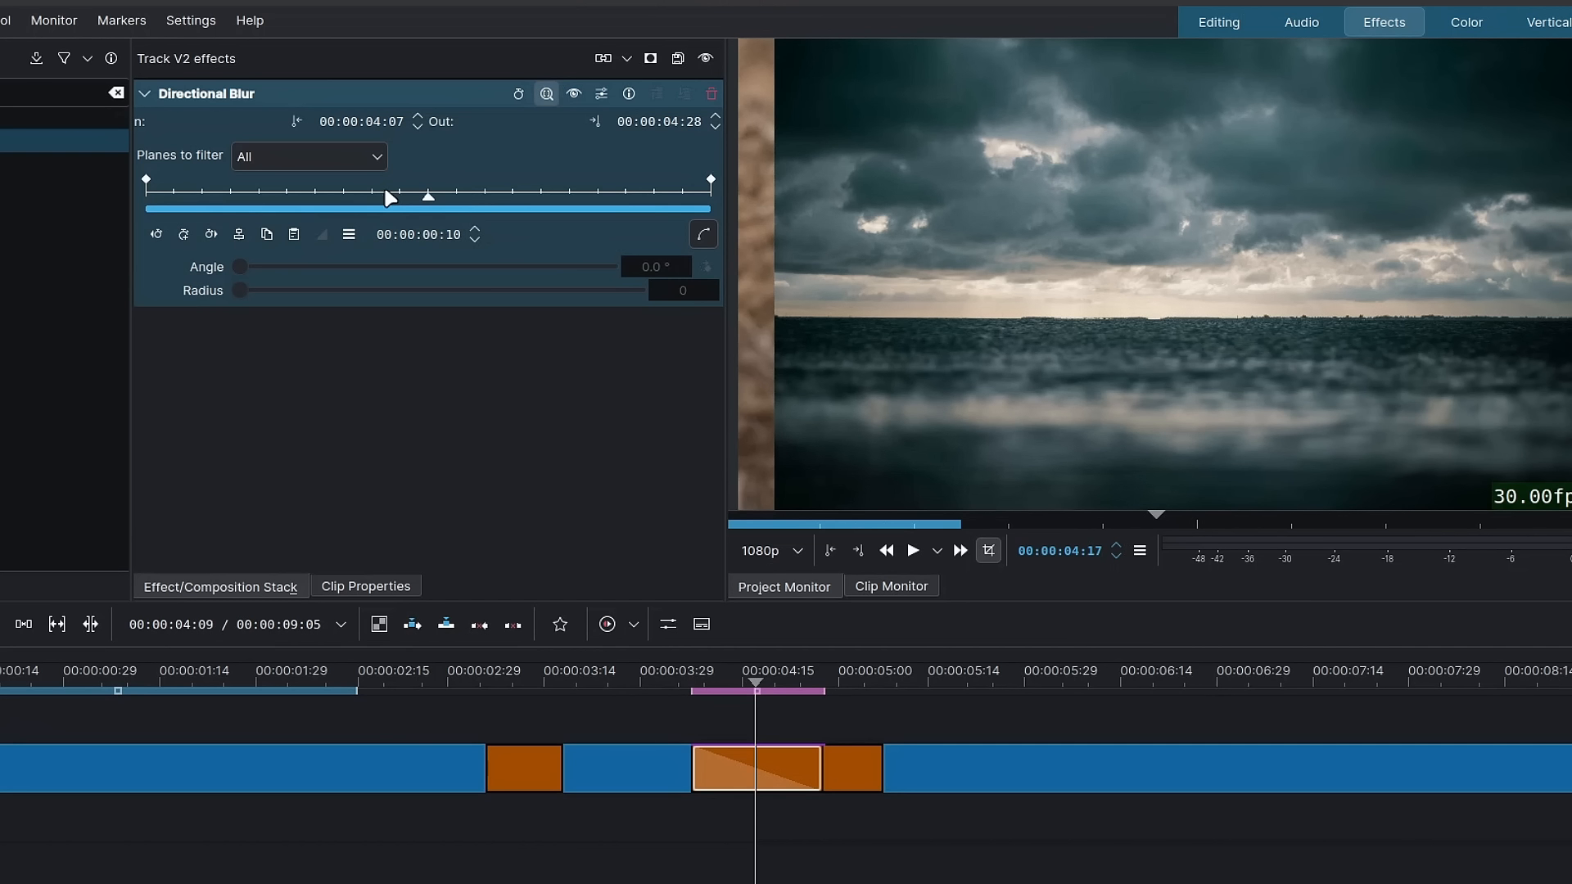
left_click(187, 235)
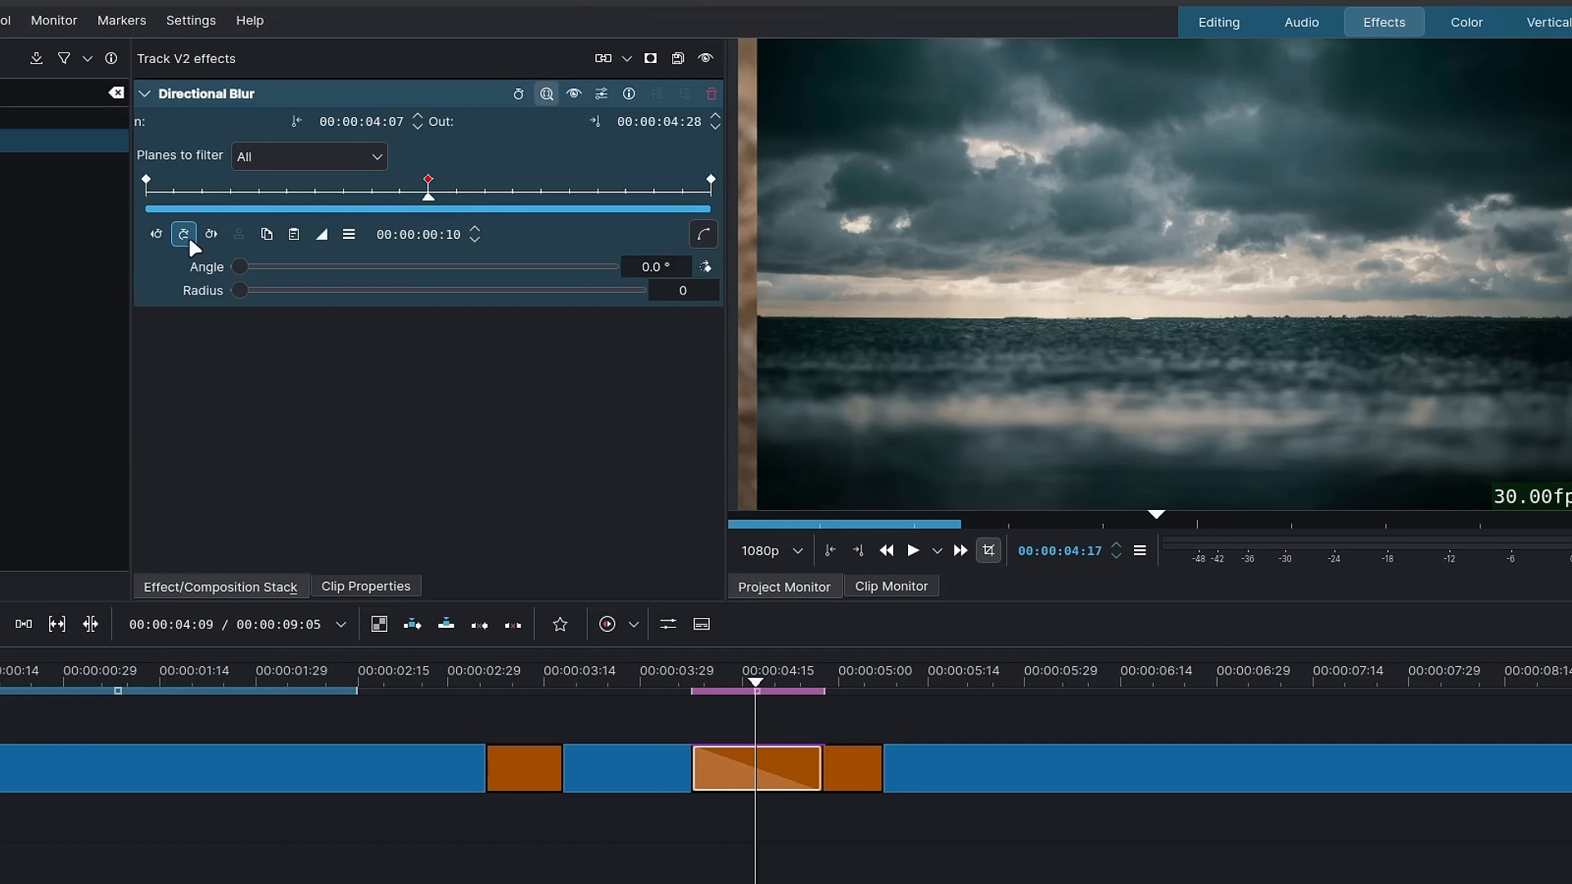
left_click(691, 286)
type("50")
key("Return")
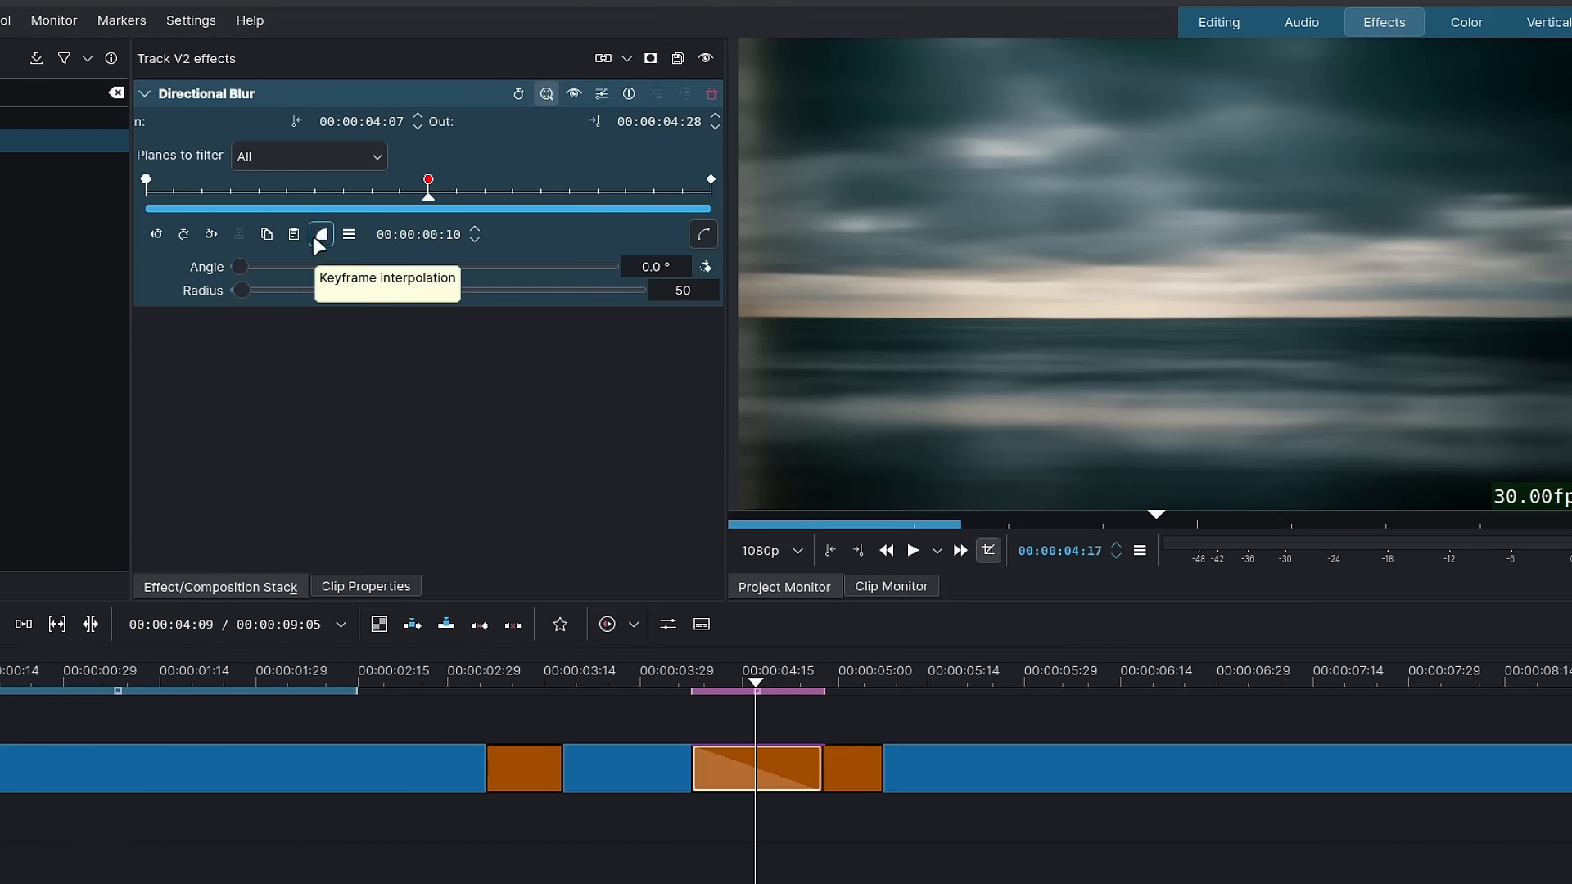
Set the keyframe interpolation of the middle Directional Blur keyframe to Cubic In while checking its Radius curve
left_click(321, 235)
left_click(362, 409)
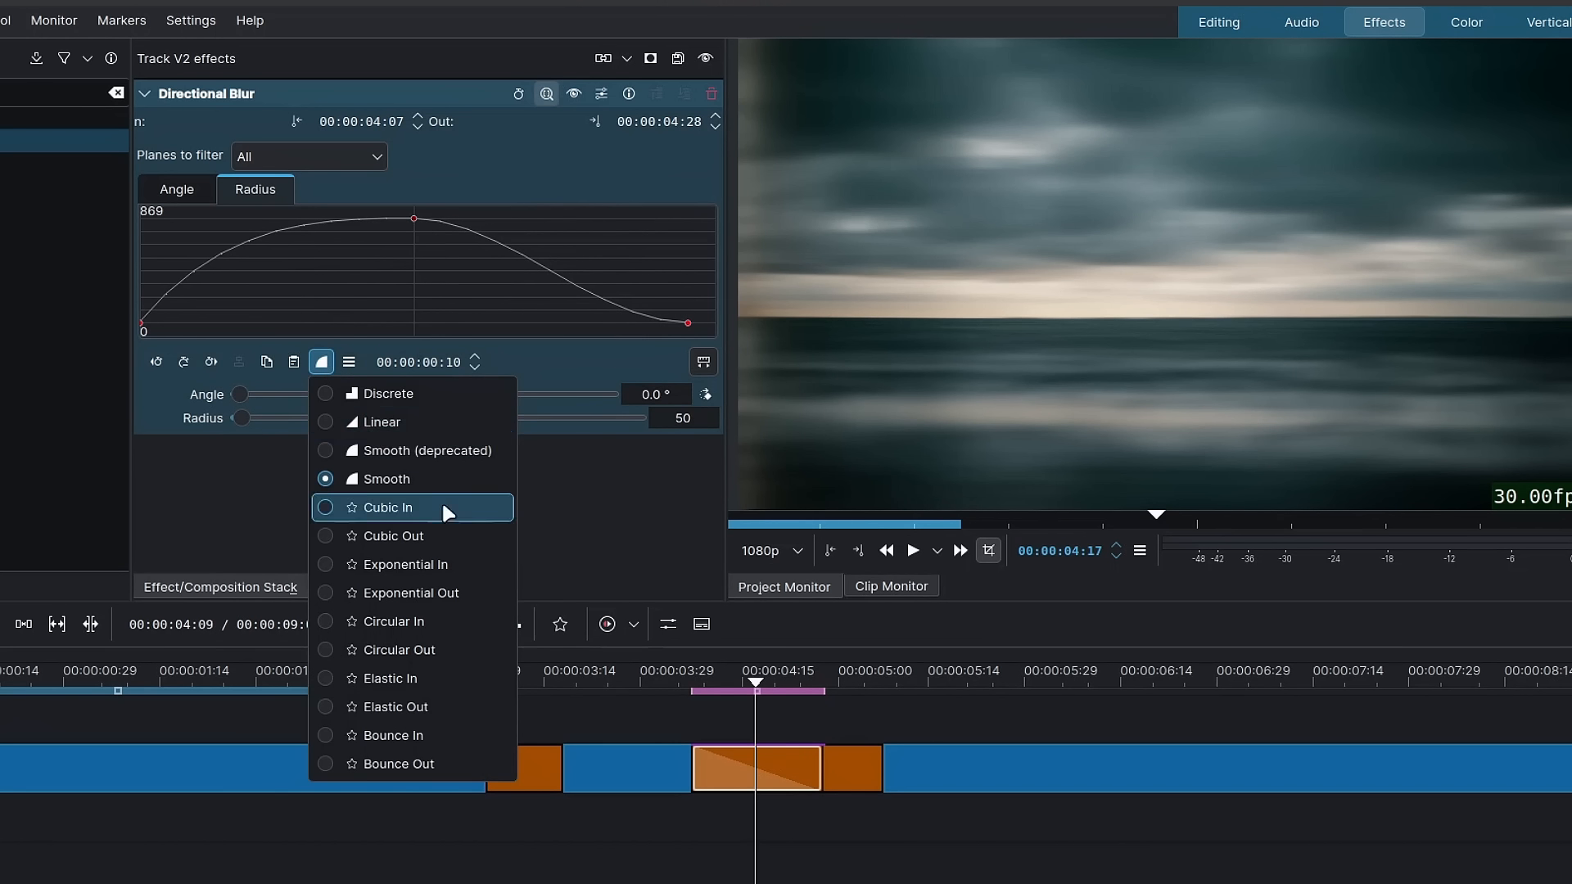
left_click(443, 507)
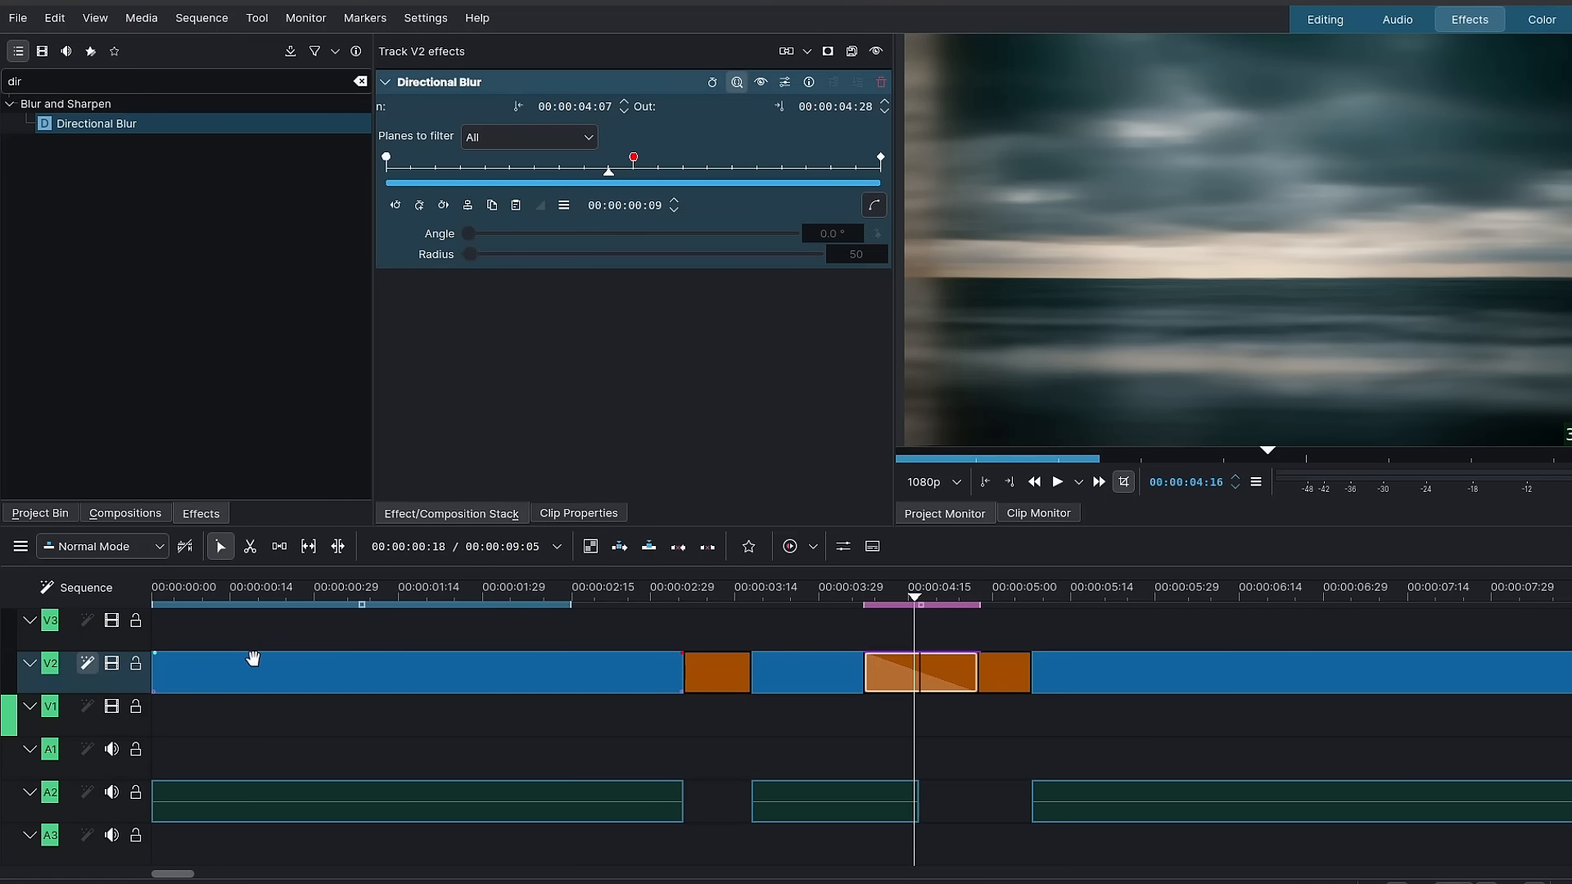
Enable an effect zone for the Transform on V2's first clip, spanning 00:00:01:05 to 00:00:02:05, with the timeline zone moved to around 00:00:05:00
left_click(359, 685)
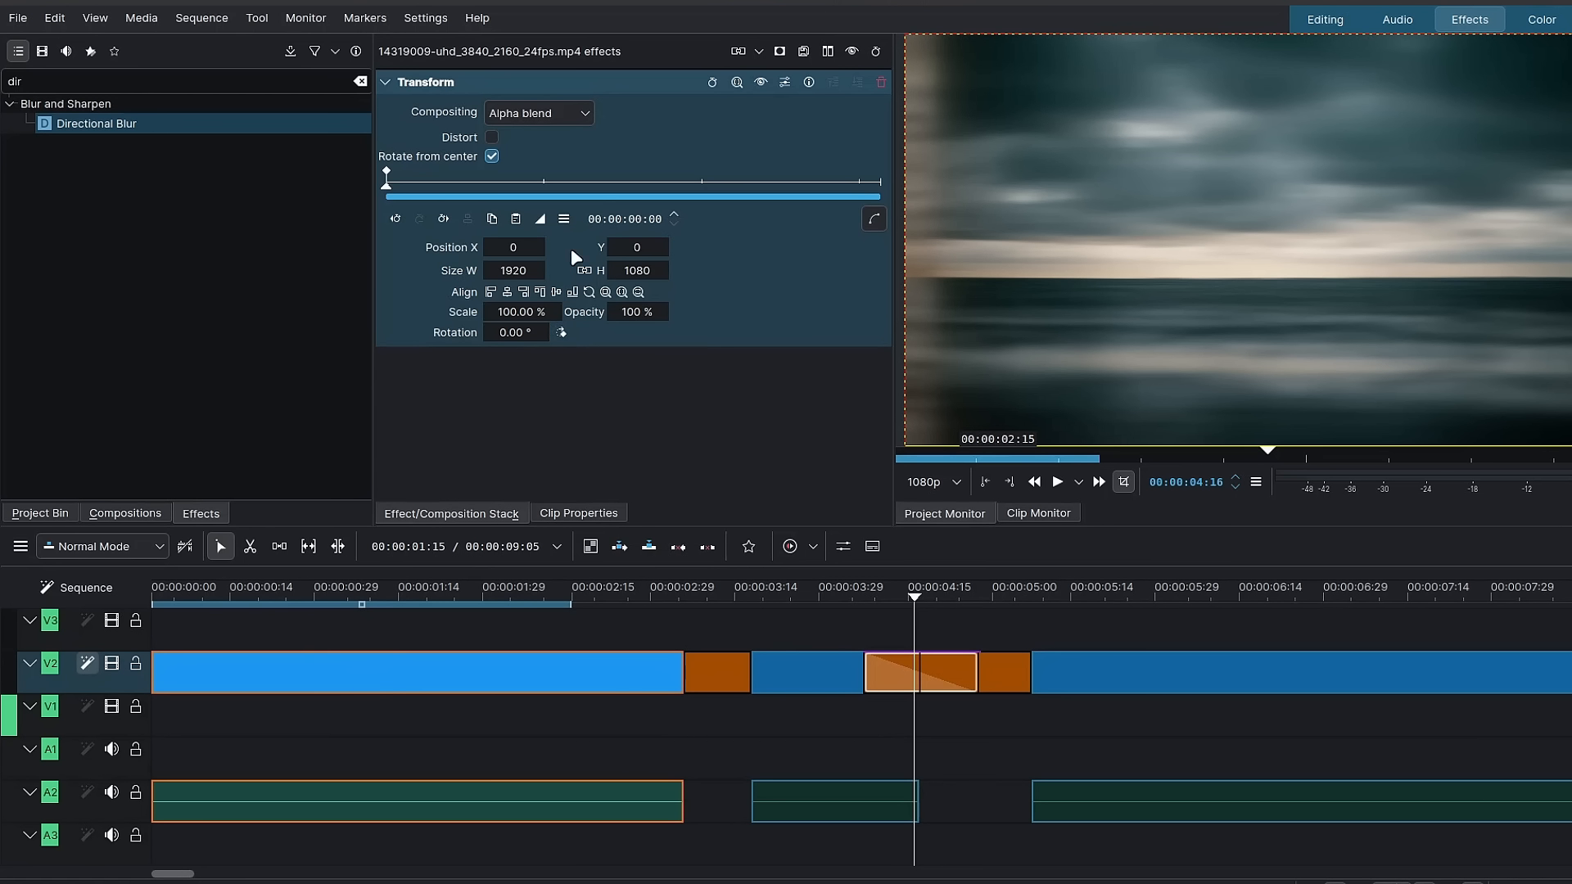
left_click(737, 82)
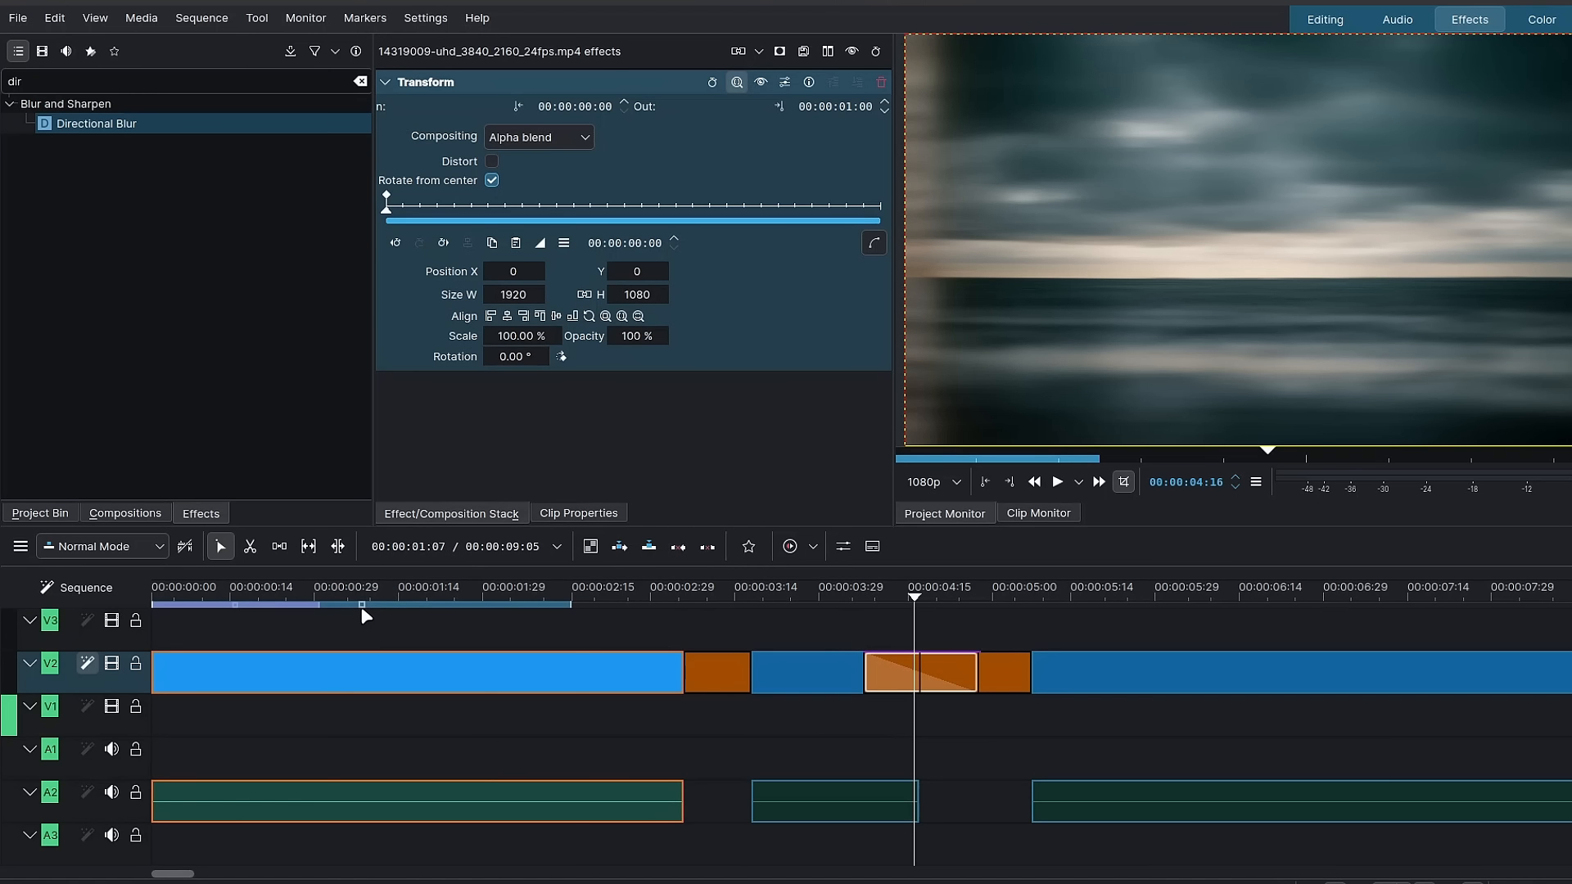
left_click_drag(361, 606, 1034, 549)
left_click(270, 586)
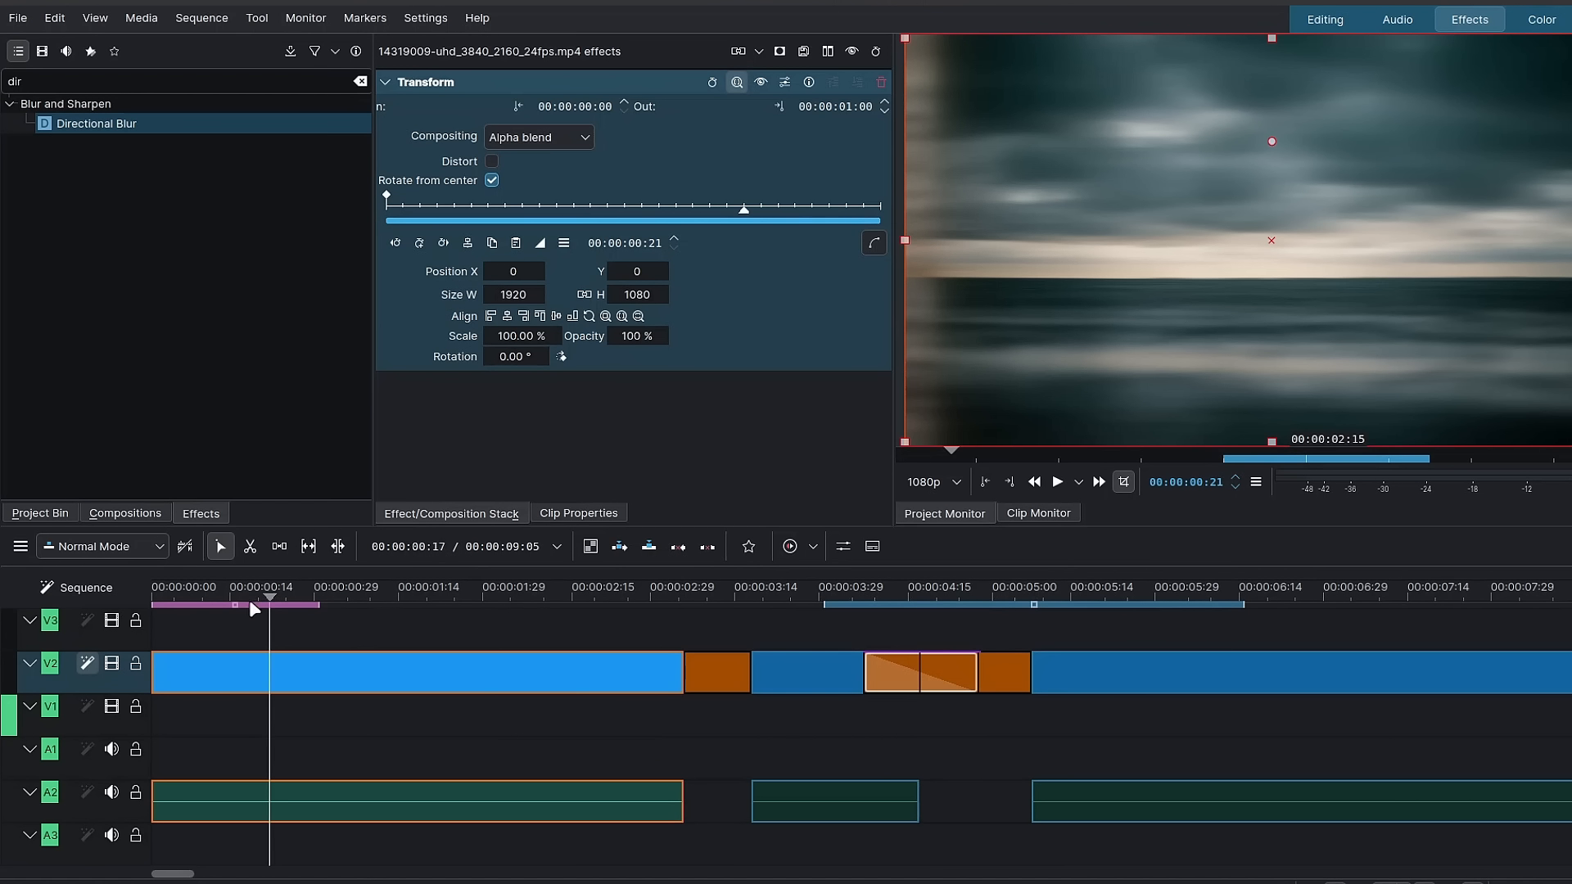
left_click_drag(235, 605, 428, 602)
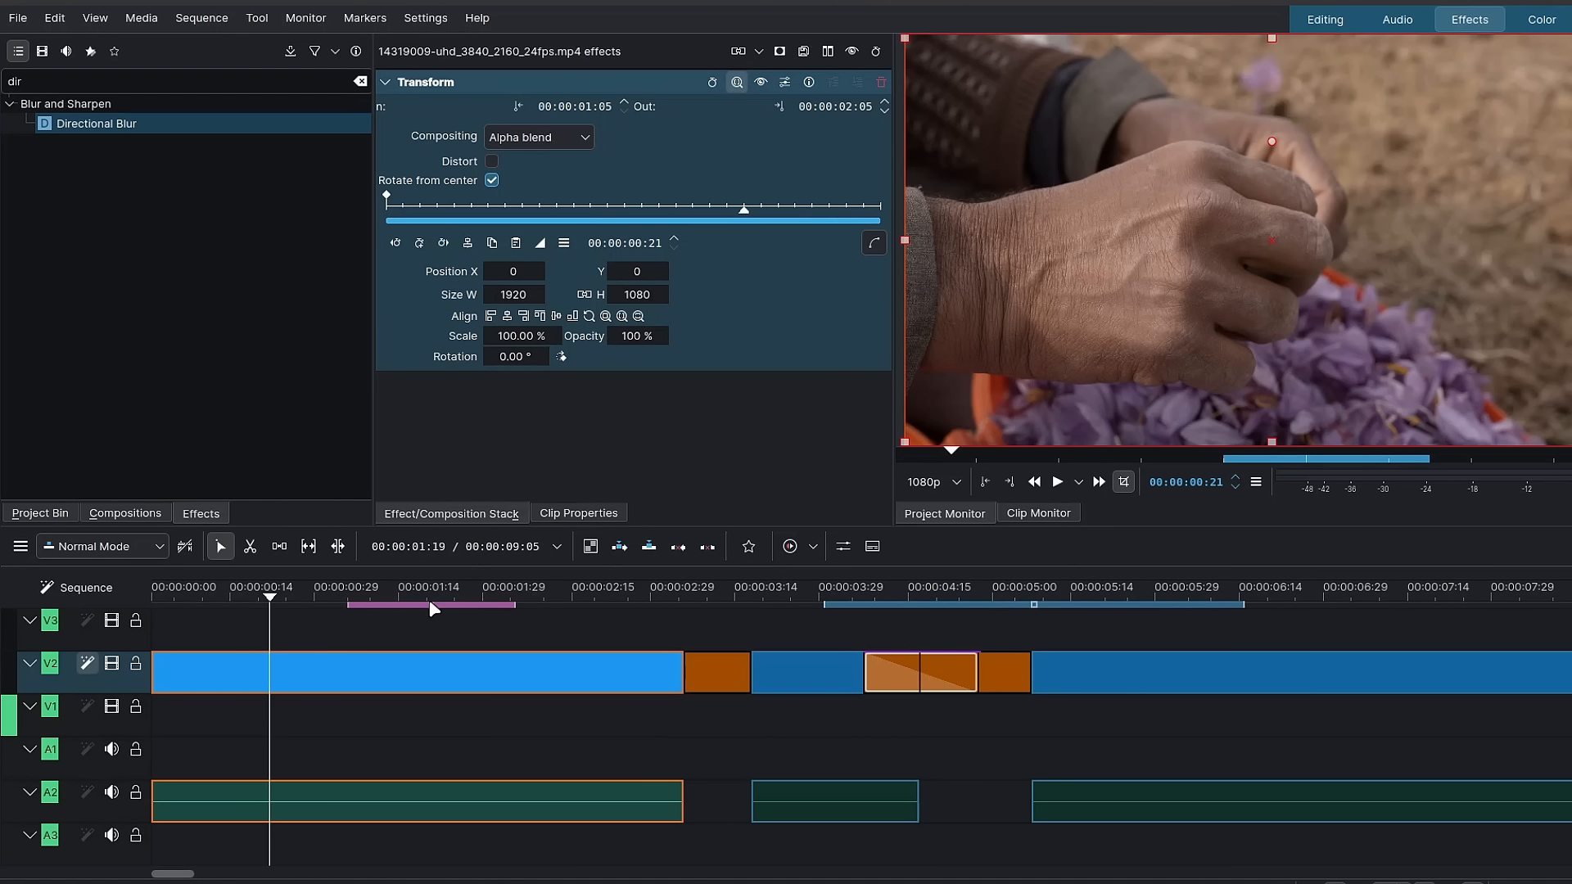